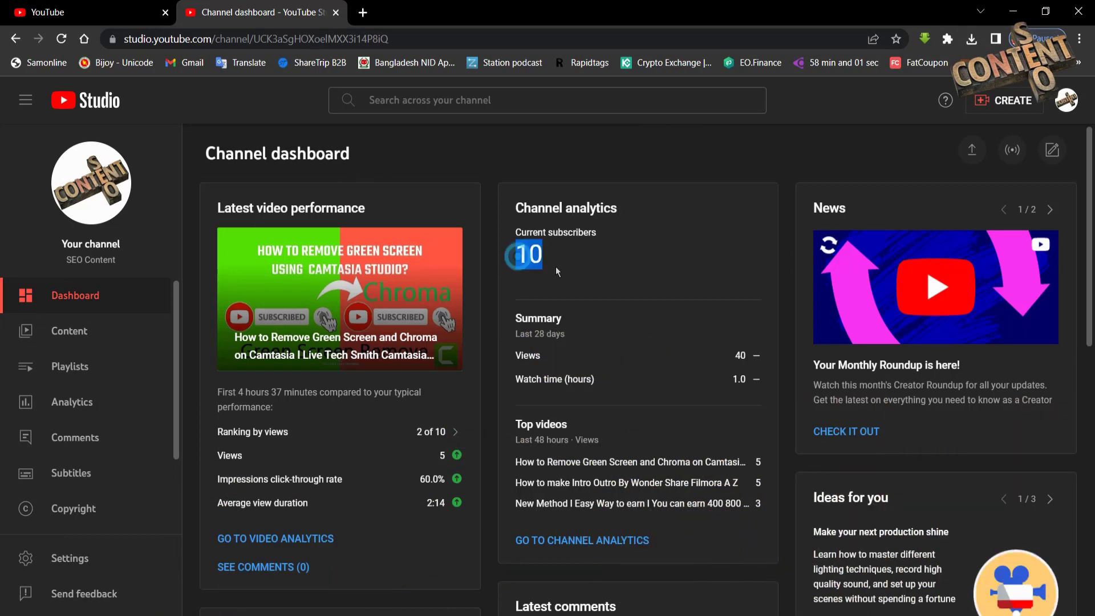
Check the channel's videos for copyright claims via the copyright section and view the channel's live stream list.
{"action": "left_click", "coordinate": [576, 272]}
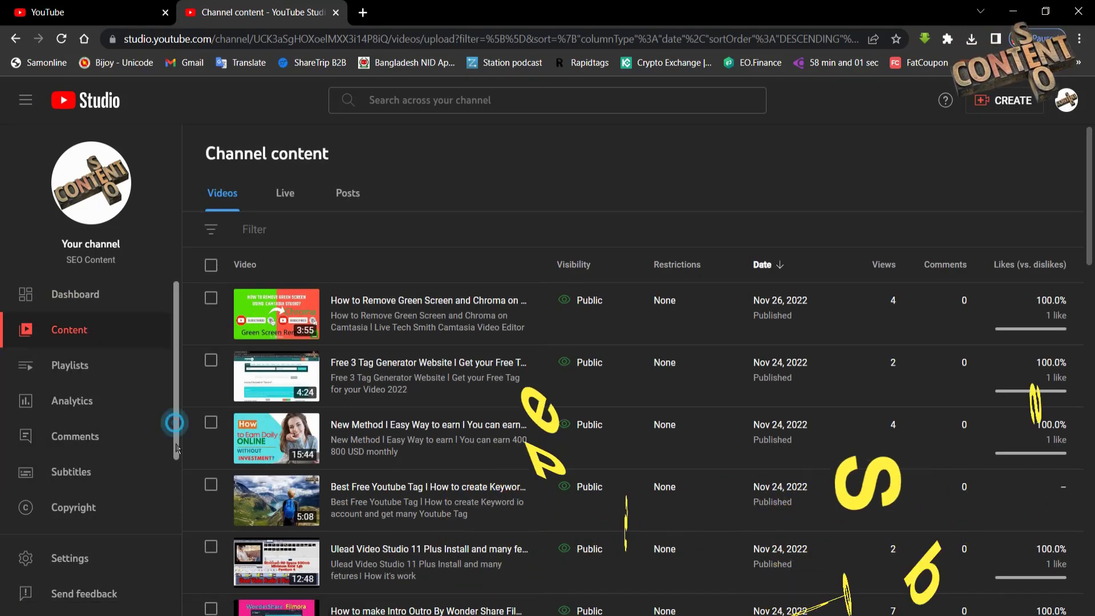
{"action": "left_click_drag", "start_coordinate": [172, 422], "coordinate": [174, 506]}
{"action": "left_click", "coordinate": [80, 418]}
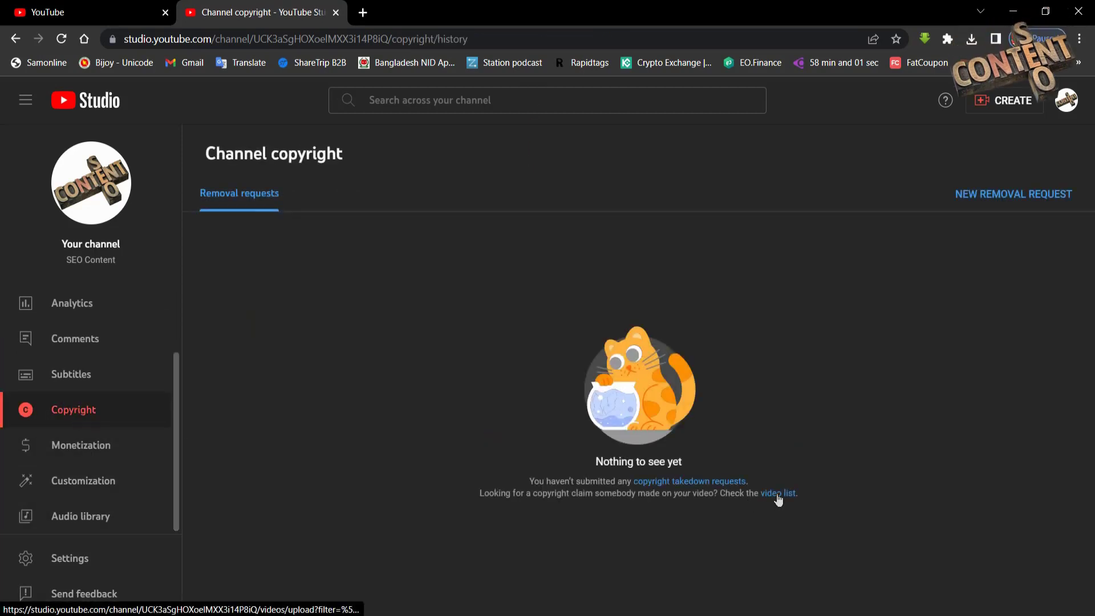
{"action": "left_click", "coordinate": [777, 493]}
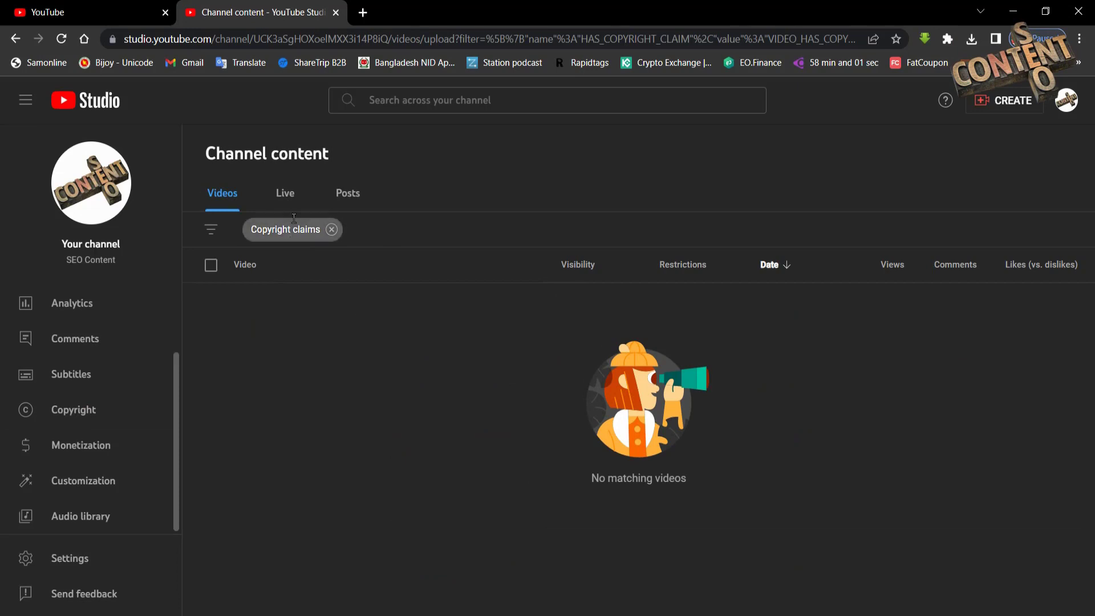
{"action": "left_click", "coordinate": [288, 199]}
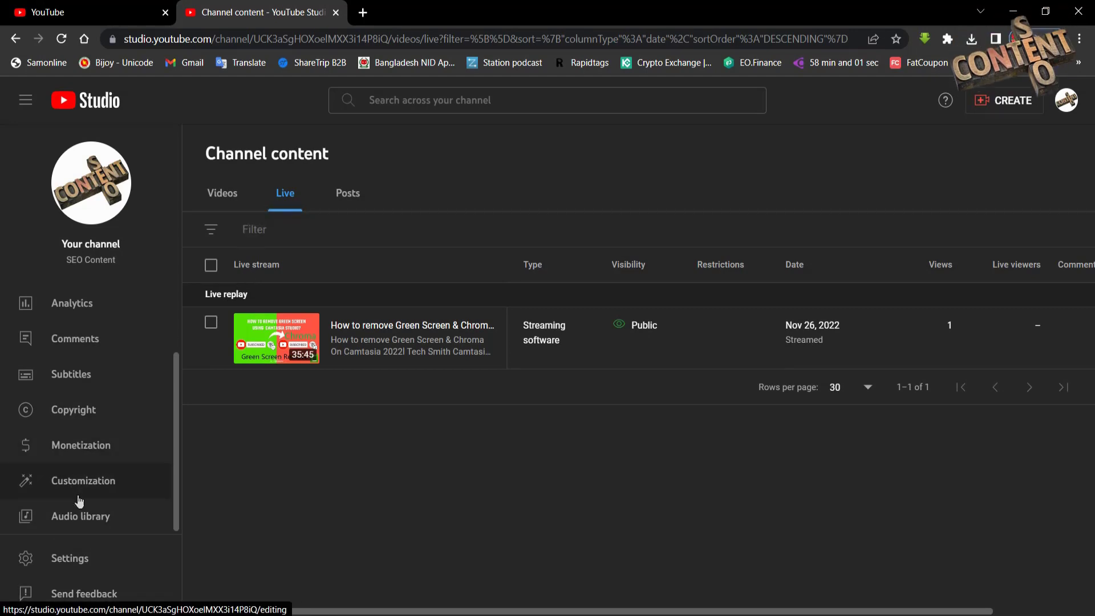
Review the channel's monetization eligibility requirements, including subscribers and public watch hours.
{"action": "left_click", "coordinate": [75, 455]}
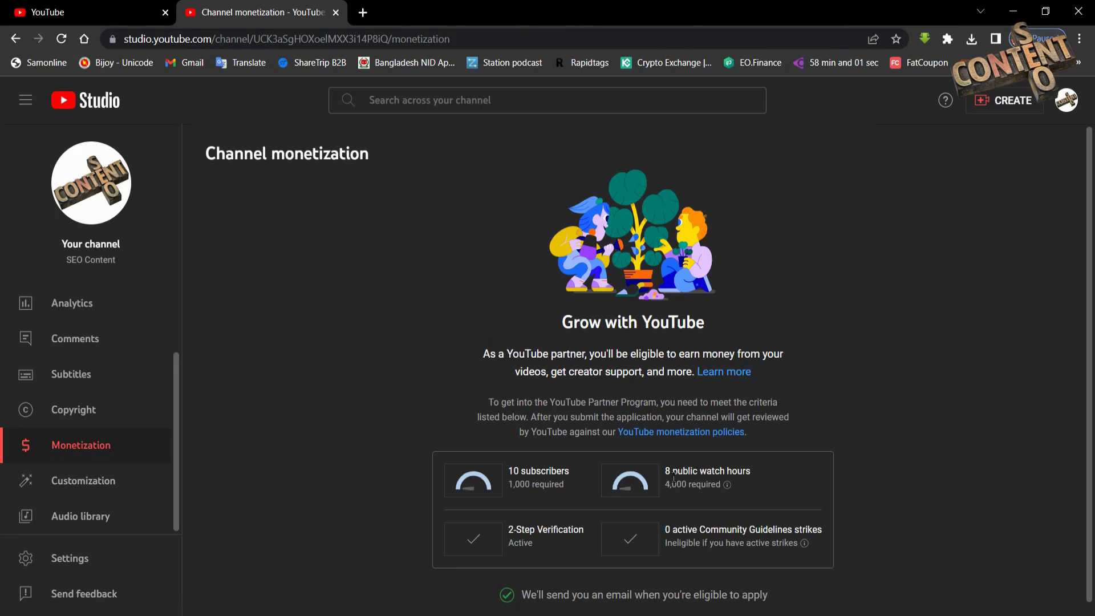
{"action": "left_click", "coordinate": [679, 525]}
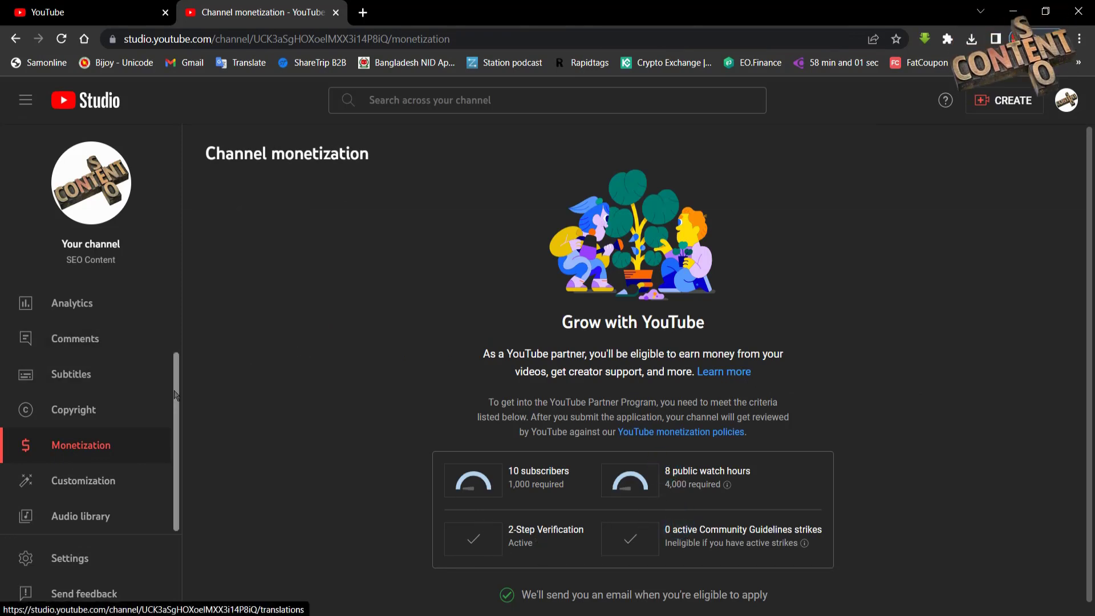
Open the channel analytics overview and set its reporting period to Lifetime.
{"action": "scroll", "coordinate": [141, 386], "scroll_direction": "up", "scroll_amount": 2}
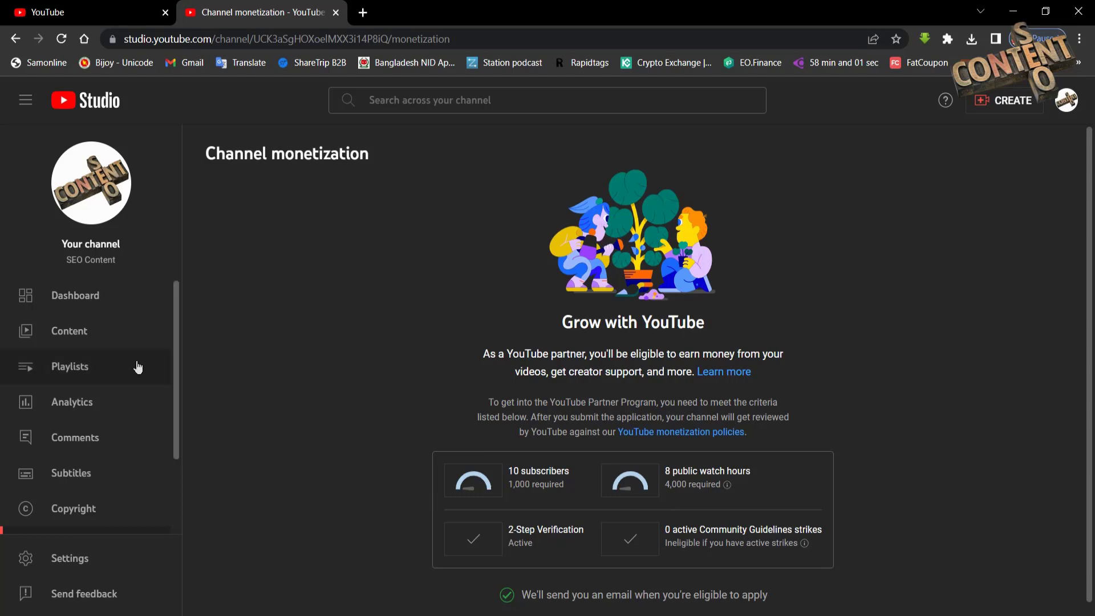
{"action": "left_click", "coordinate": [88, 401]}
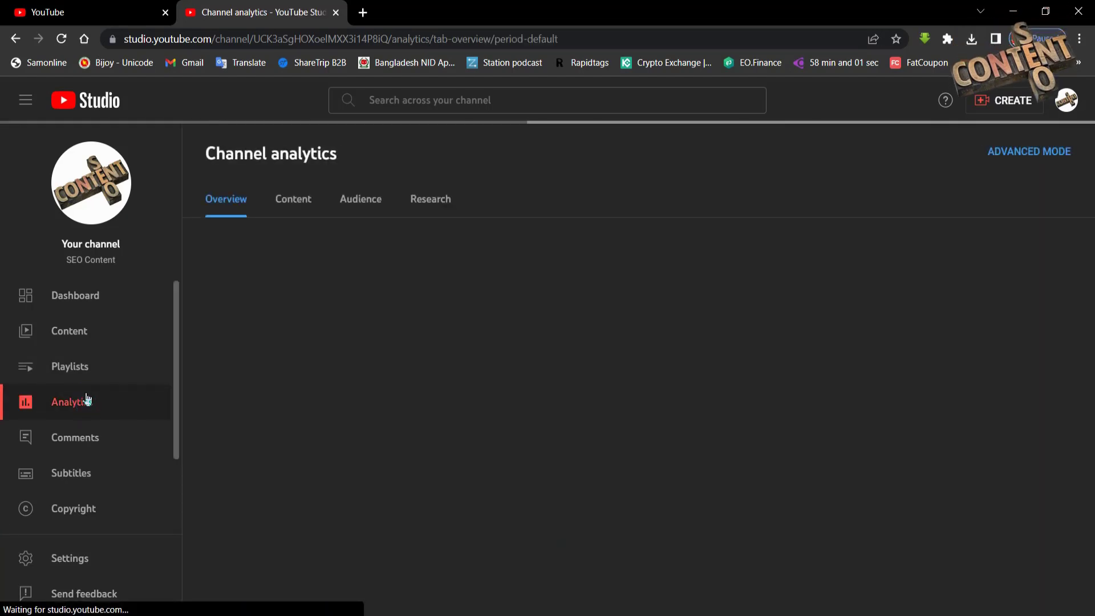
{"action": "mouse_move", "coordinate": [503, 352]}
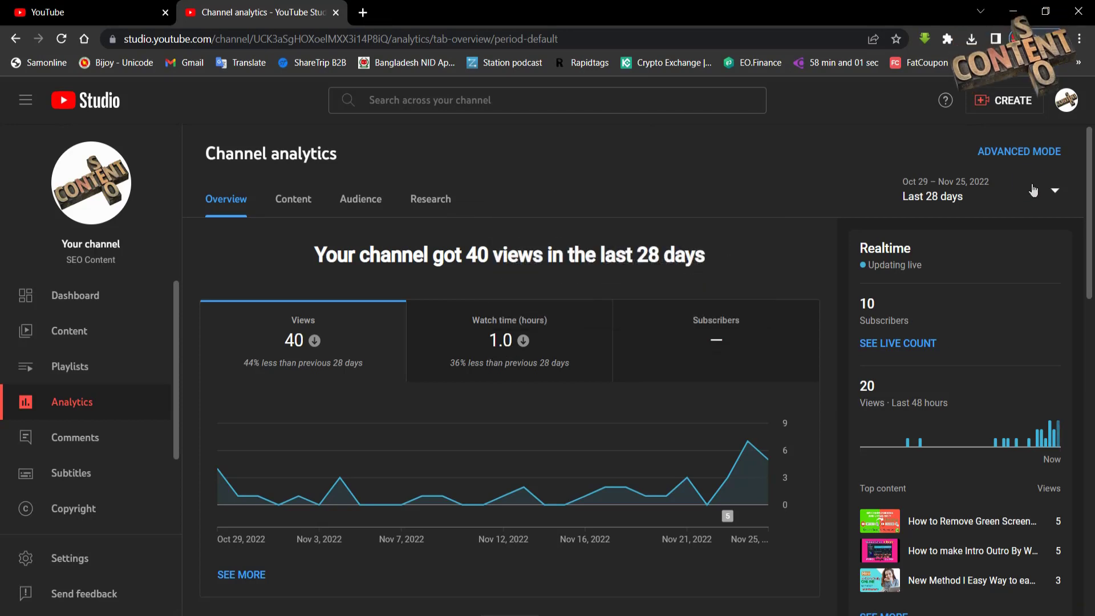
{"action": "left_click", "coordinate": [1033, 189]}
{"action": "left_click", "coordinate": [944, 281]}
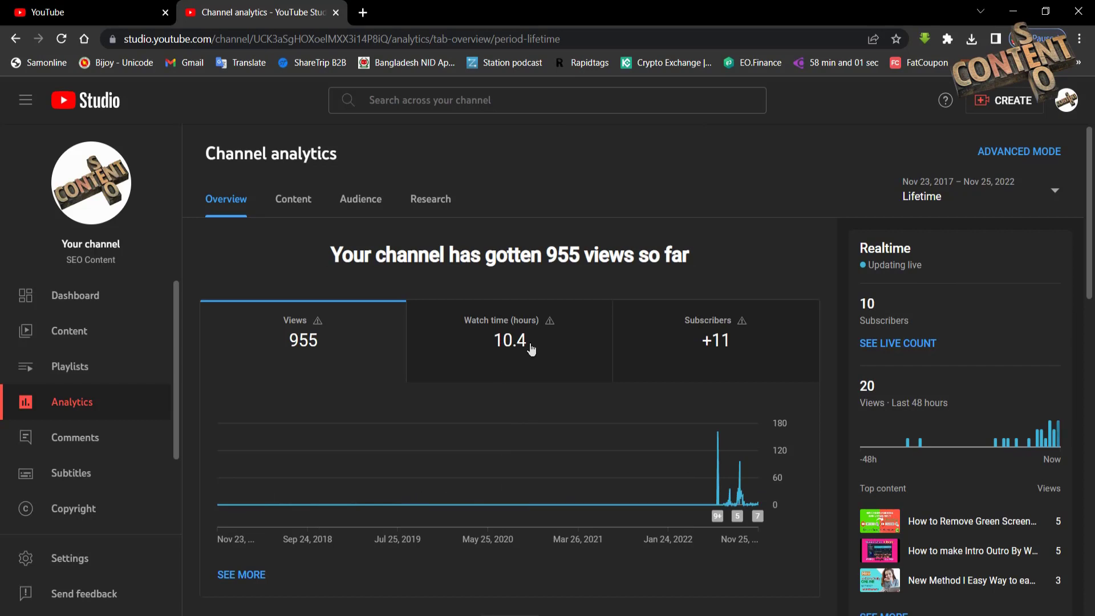
Compare the lifetime watch time, subscribers and views charts, and examine the list of top content in this period.
{"action": "left_click", "coordinate": [481, 357]}
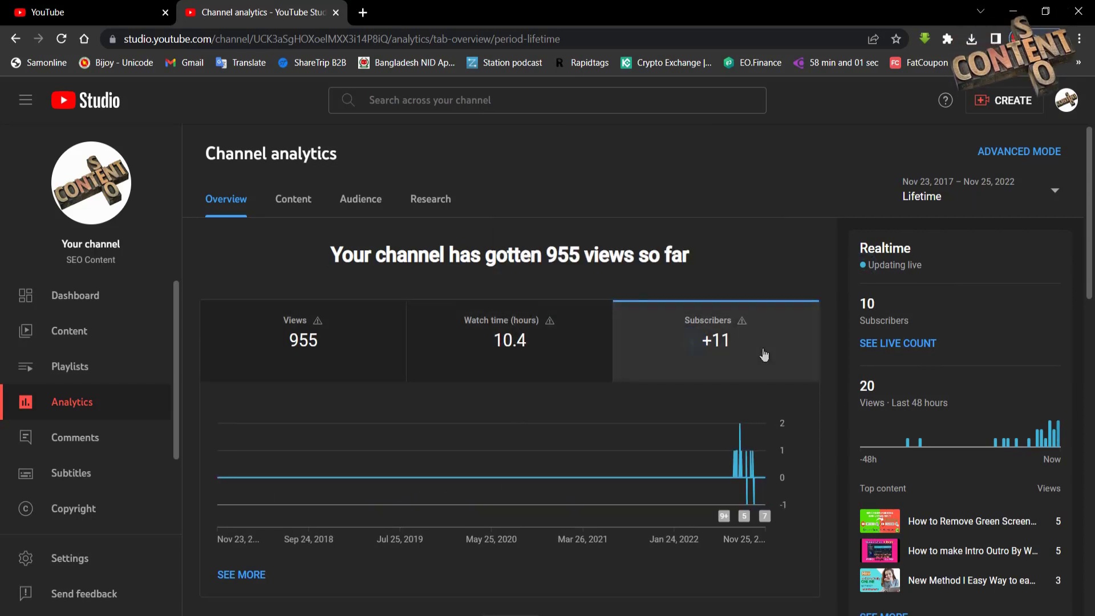
{"action": "left_click", "coordinate": [356, 347]}
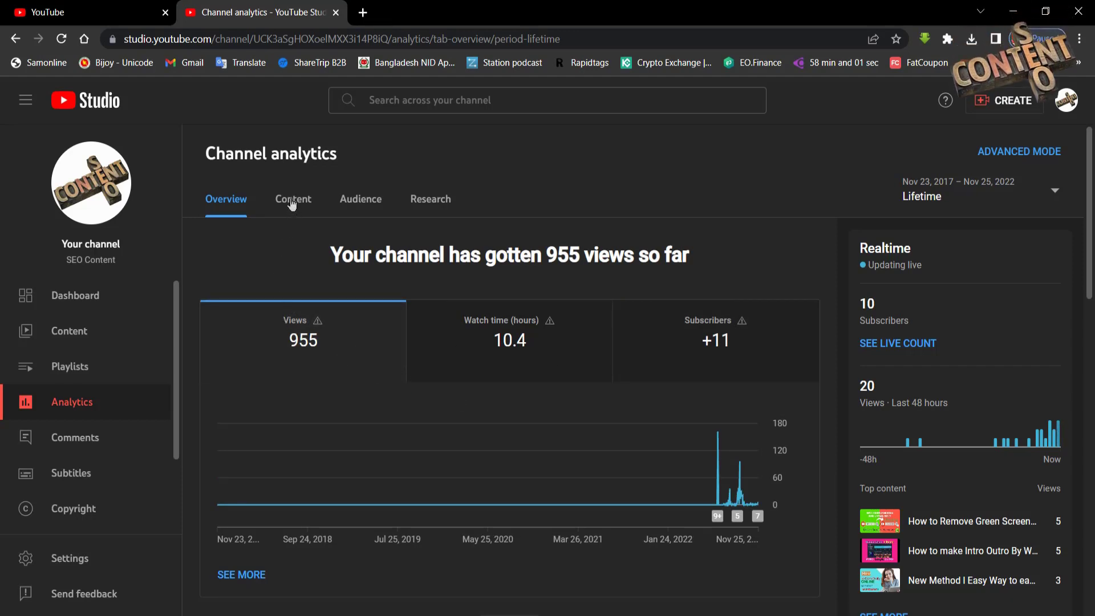
{"action": "scroll", "coordinate": [1092, 231], "scroll_direction": "down", "scroll_amount": 9}
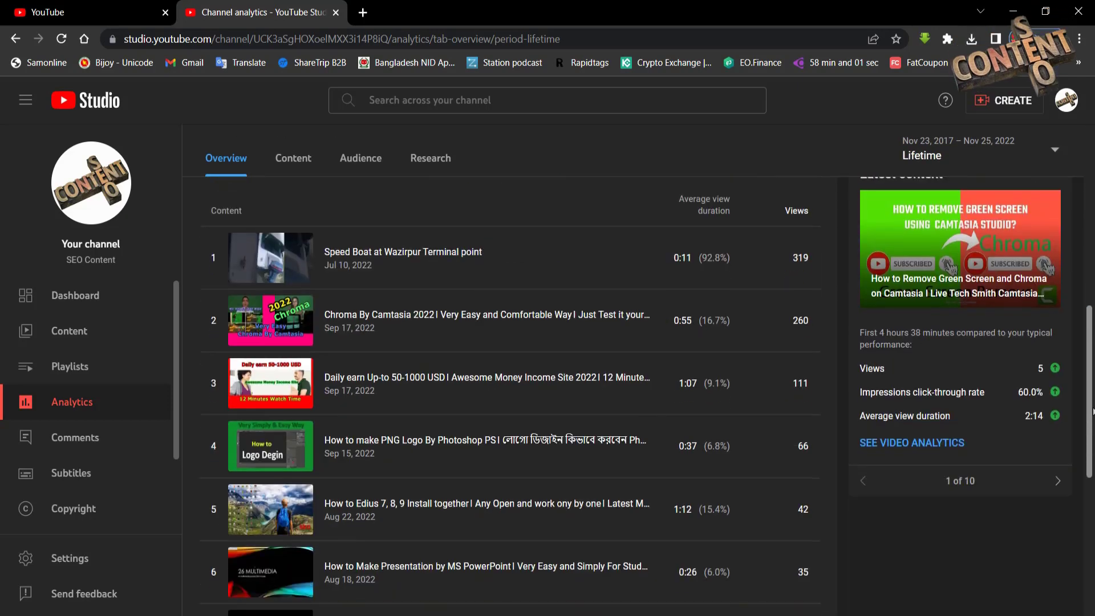
{"action": "scroll", "coordinate": [1092, 231], "scroll_direction": "up", "scroll_amount": 1}
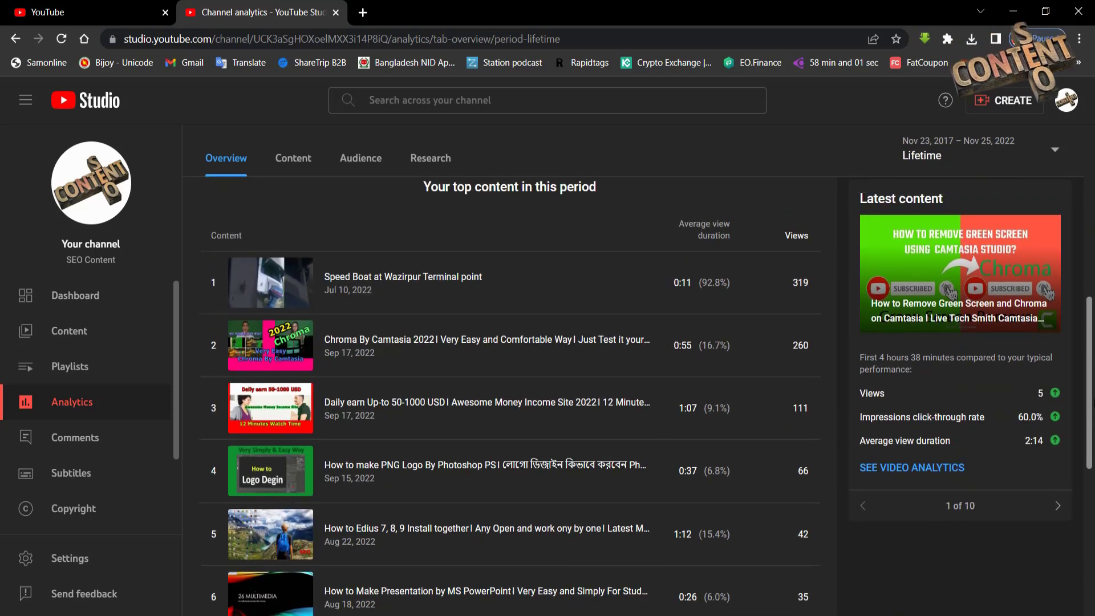
{"action": "scroll", "coordinate": [646, 397], "scroll_direction": "up", "scroll_amount": 1}
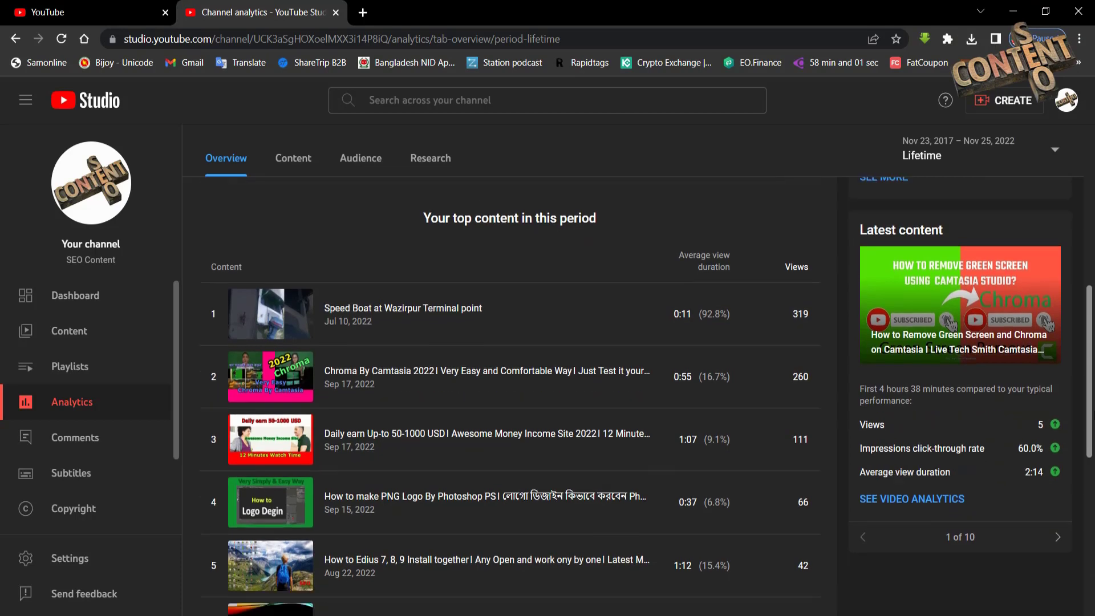
{"action": "scroll", "coordinate": [646, 397], "scroll_direction": "down", "scroll_amount": 2}
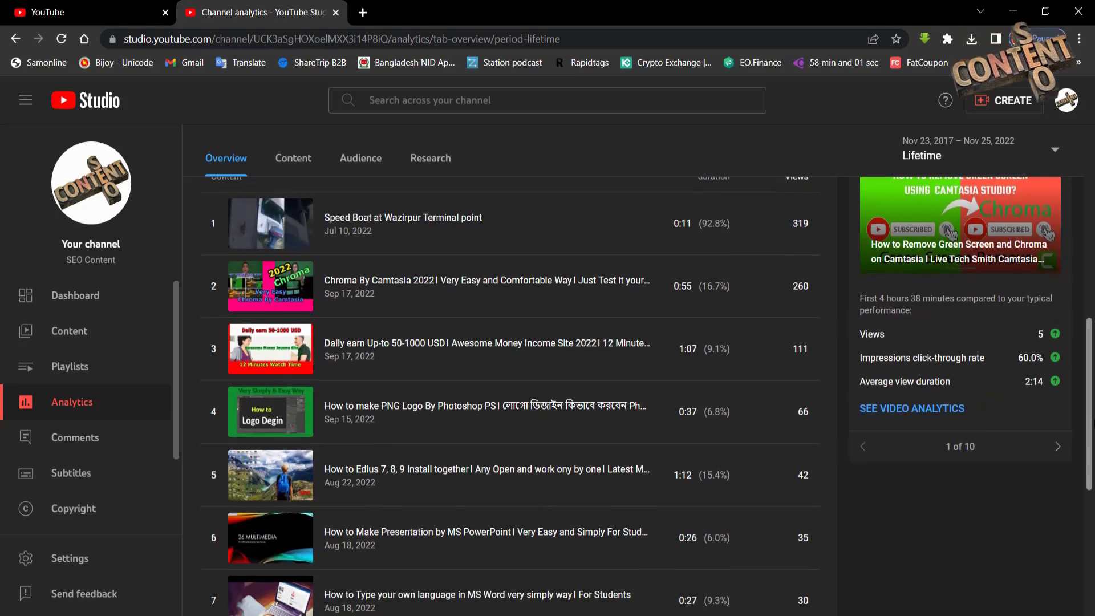
{"action": "scroll", "coordinate": [647, 397], "scroll_direction": "up", "scroll_amount": 1}
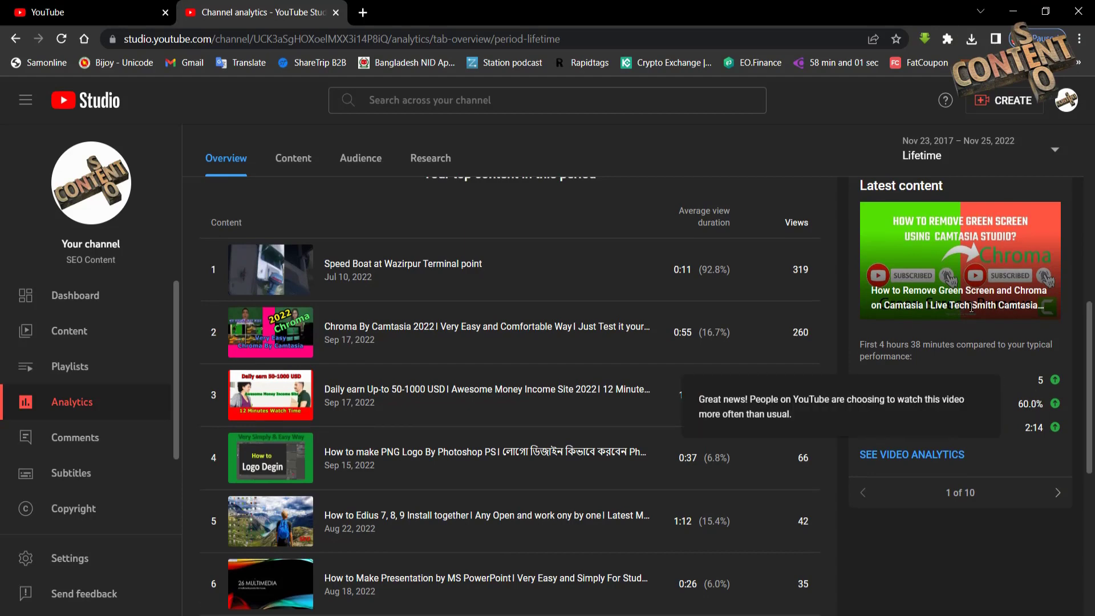
Switch the channel analytics to the Content report and examine its views chart and key moments for audience retention.
{"action": "scroll", "coordinate": [972, 307], "scroll_direction": "up", "scroll_amount": 6}
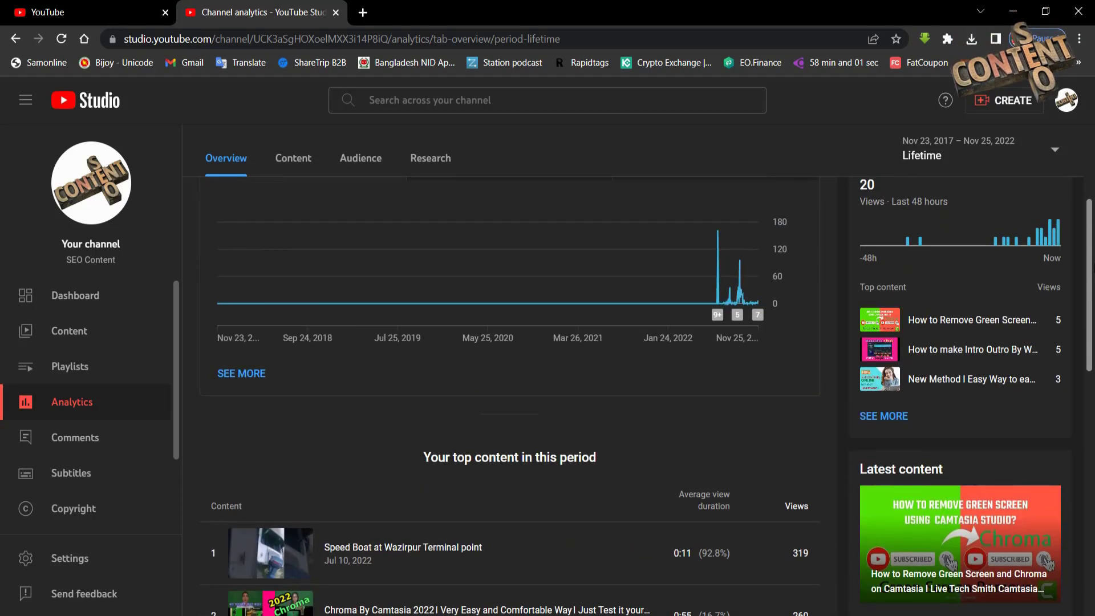
{"action": "left_click_drag", "start_coordinate": [1092, 272], "coordinate": [1092, 197]}
{"action": "left_click", "coordinate": [293, 205]}
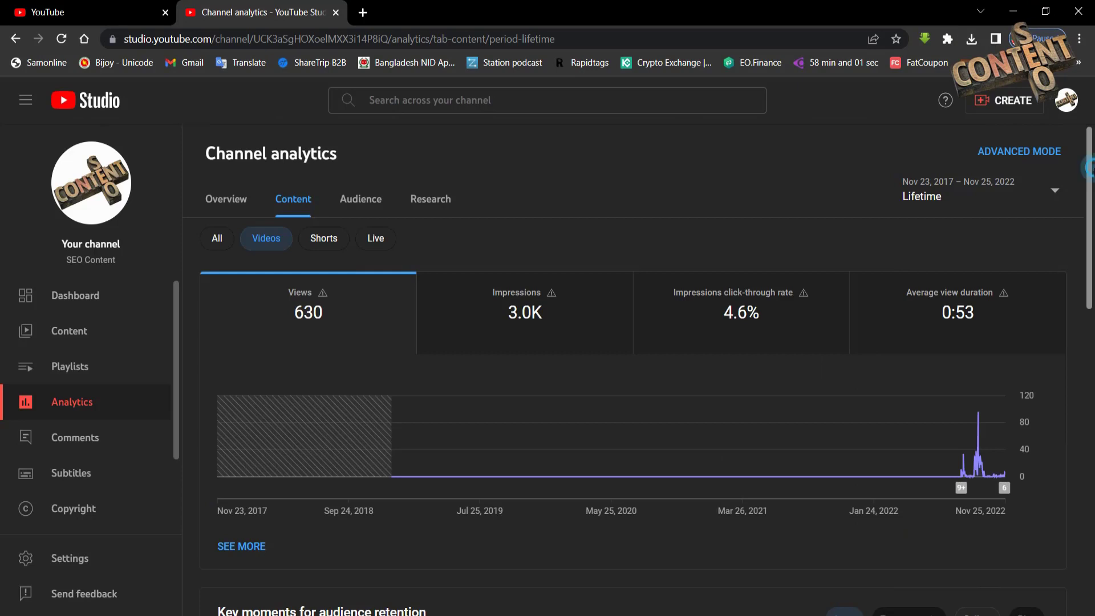
{"action": "left_click_drag", "start_coordinate": [1089, 167], "coordinate": [1091, 321]}
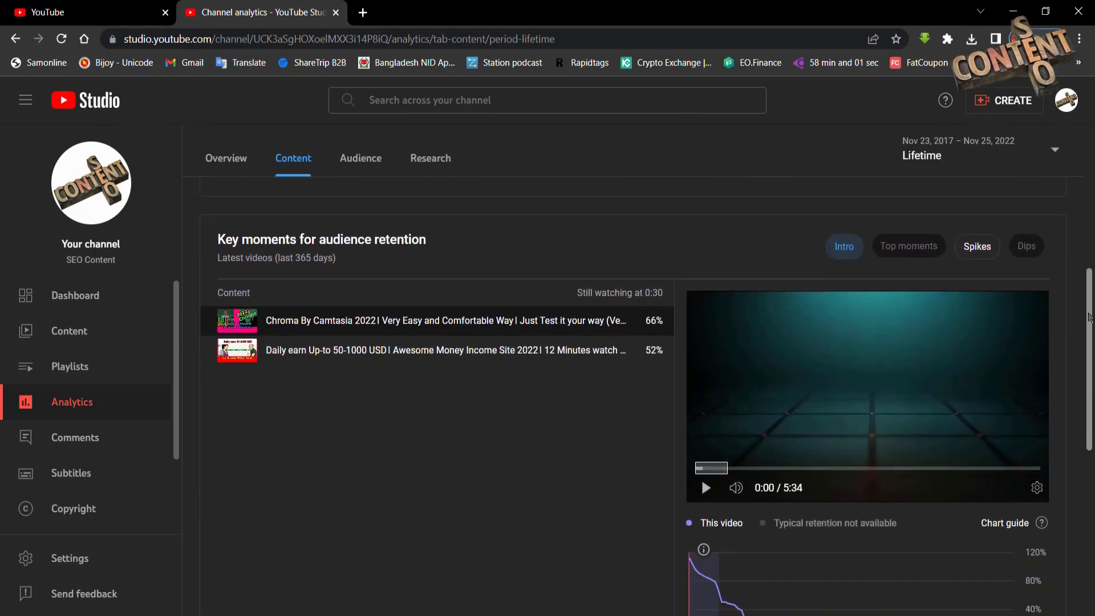
{"action": "mouse_move", "coordinate": [407, 308]}
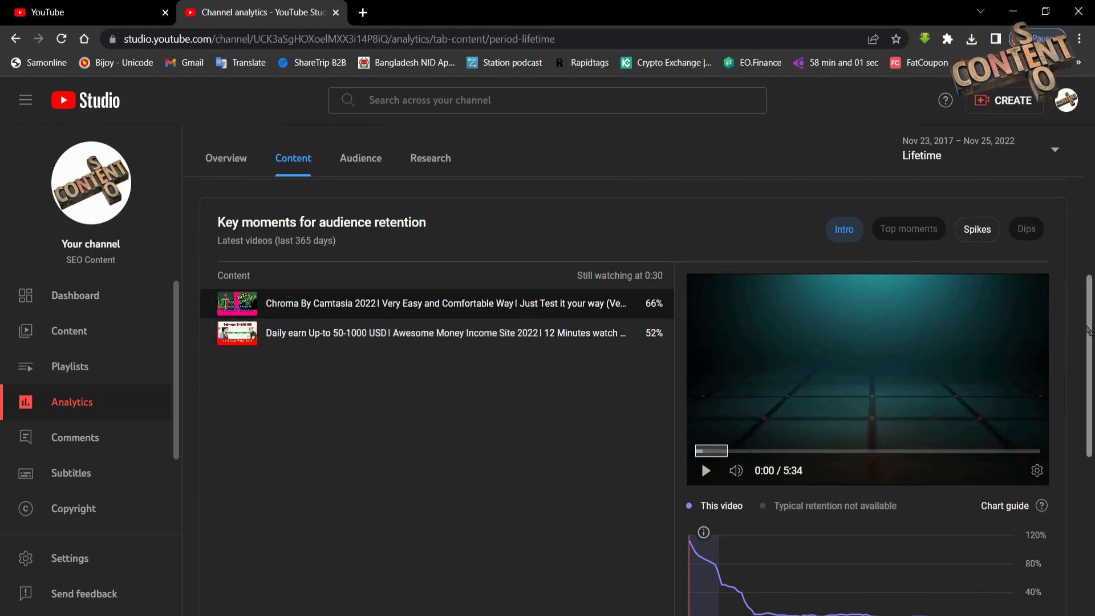
{"action": "scroll", "coordinate": [1088, 330], "scroll_direction": "up", "scroll_amount": 1}
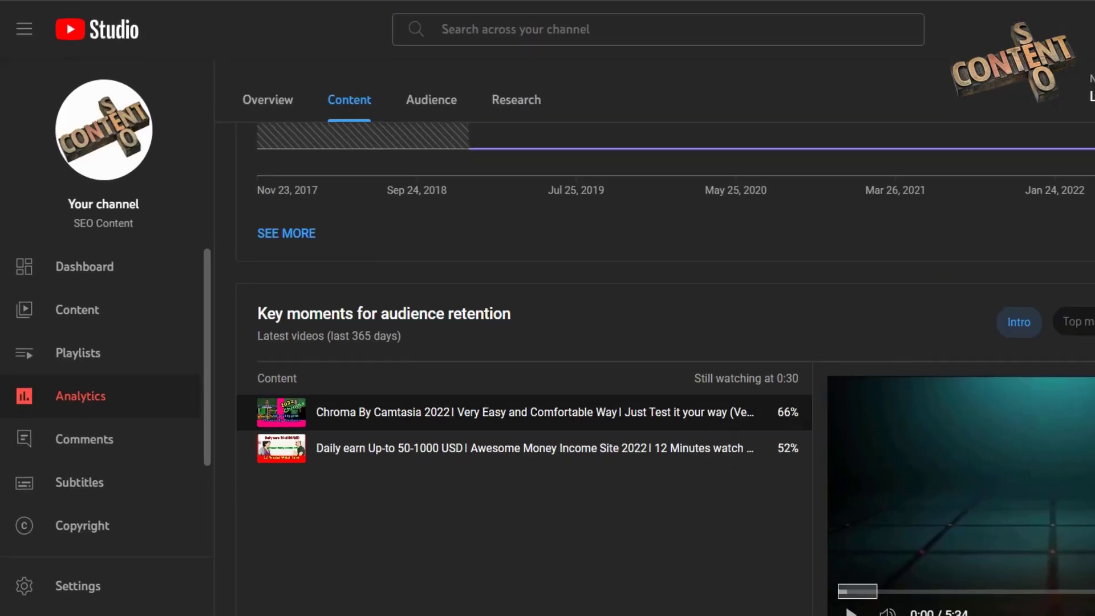
{"action": "scroll", "coordinate": [662, 342], "scroll_direction": "up", "scroll_amount": 4}
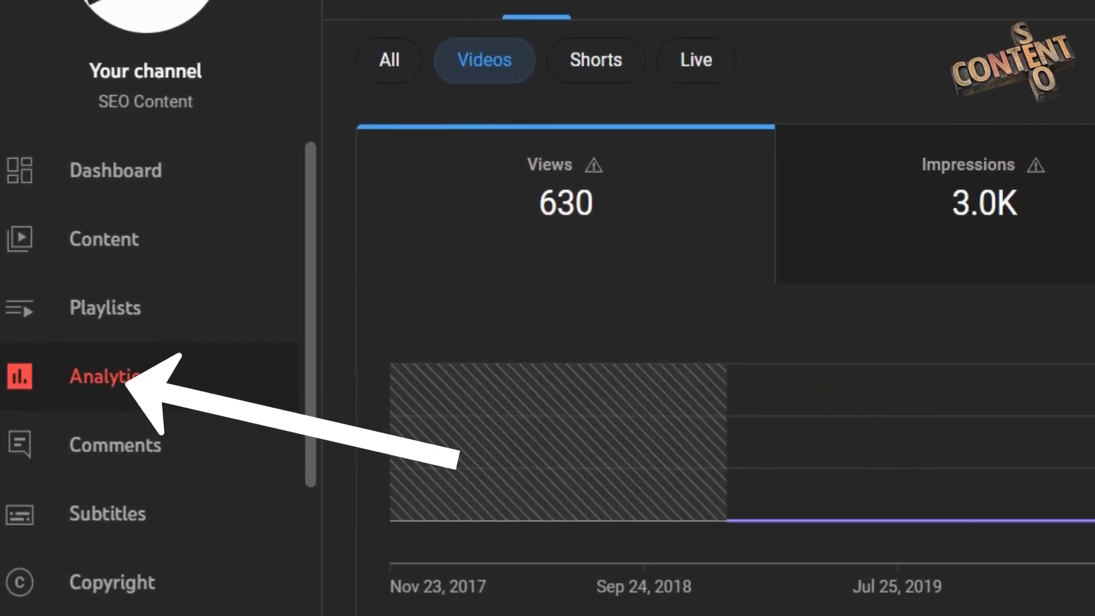
Copy the text "Chroma By Camtasia 2022" from the title in the first audience retention video's details card.
{"action": "scroll", "coordinate": [741, 462], "scroll_direction": "down", "scroll_amount": 5}
{"action": "left_click", "coordinate": [736, 451]}
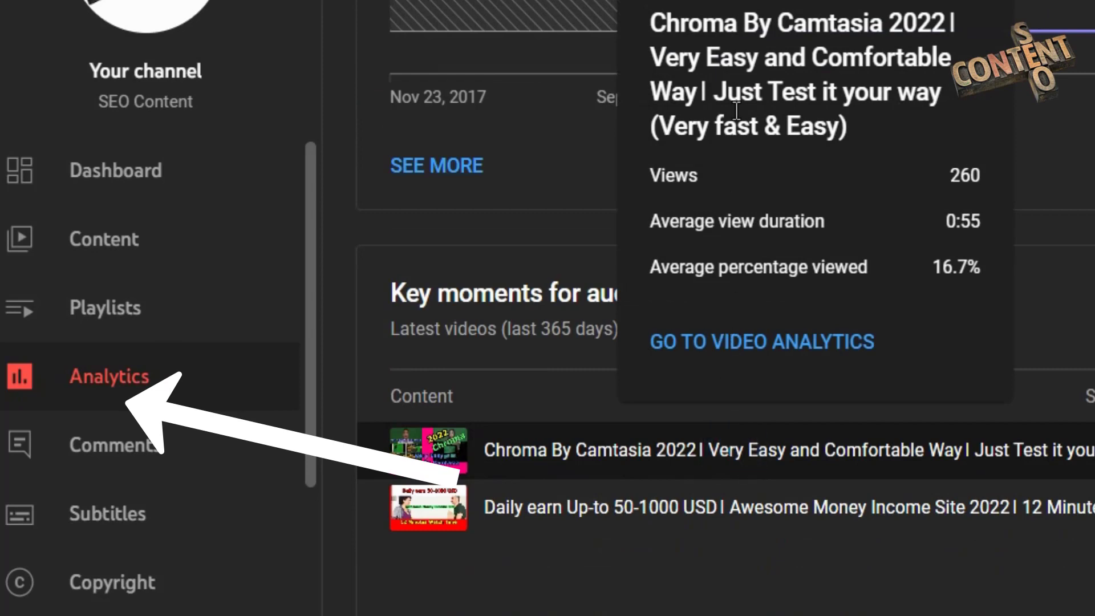
{"action": "left_click_drag", "start_coordinate": [656, 24], "coordinate": [697, 42]}
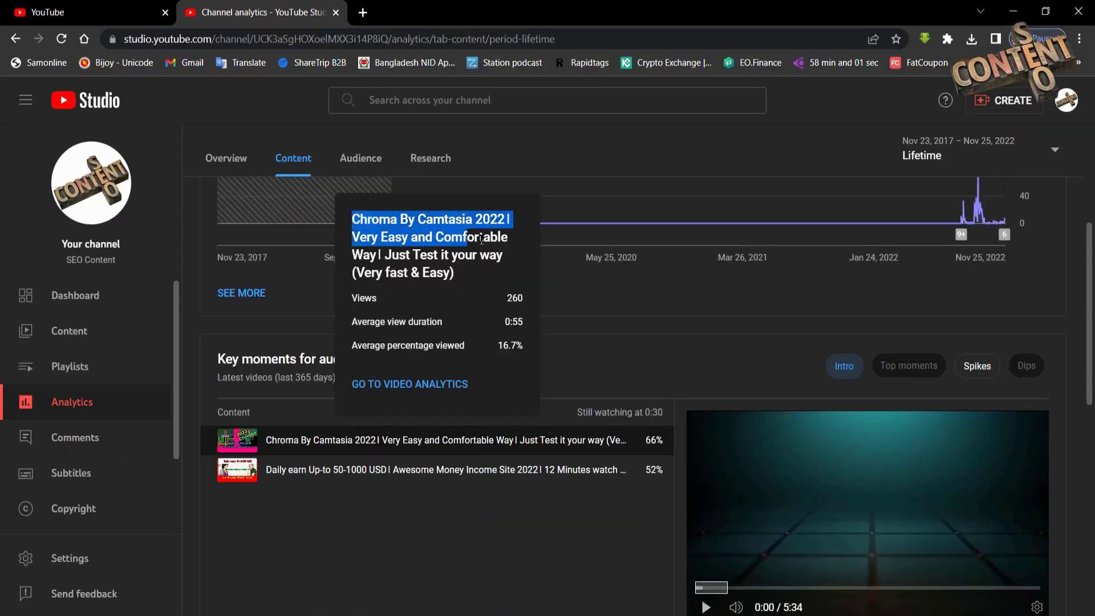
{"action": "left_click_drag", "start_coordinate": [480, 239], "coordinate": [511, 232]}
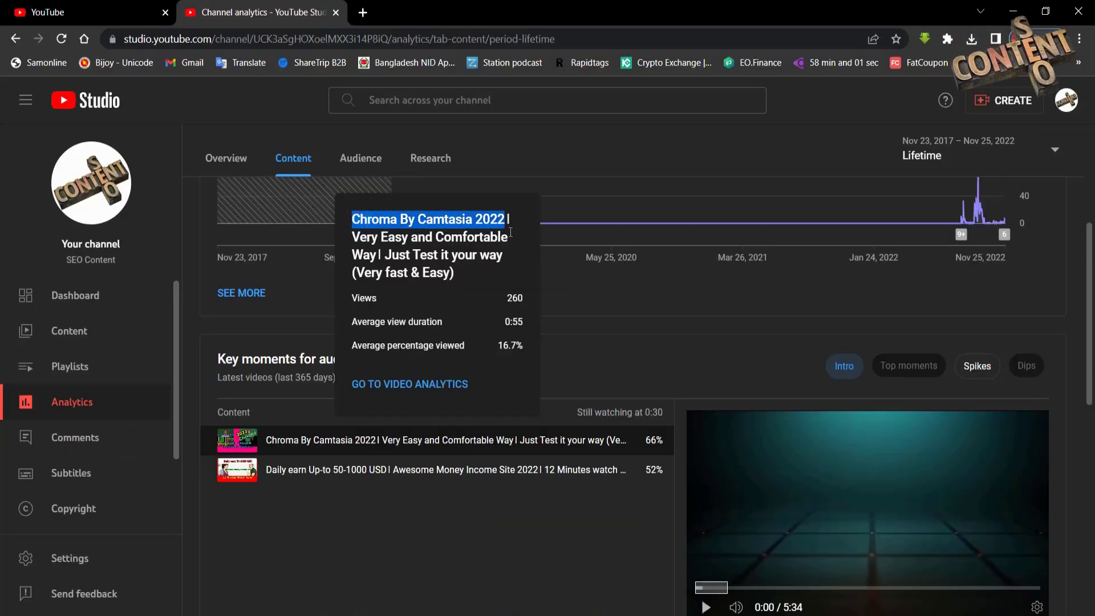
{"action": "right_click", "coordinate": [491, 224]}
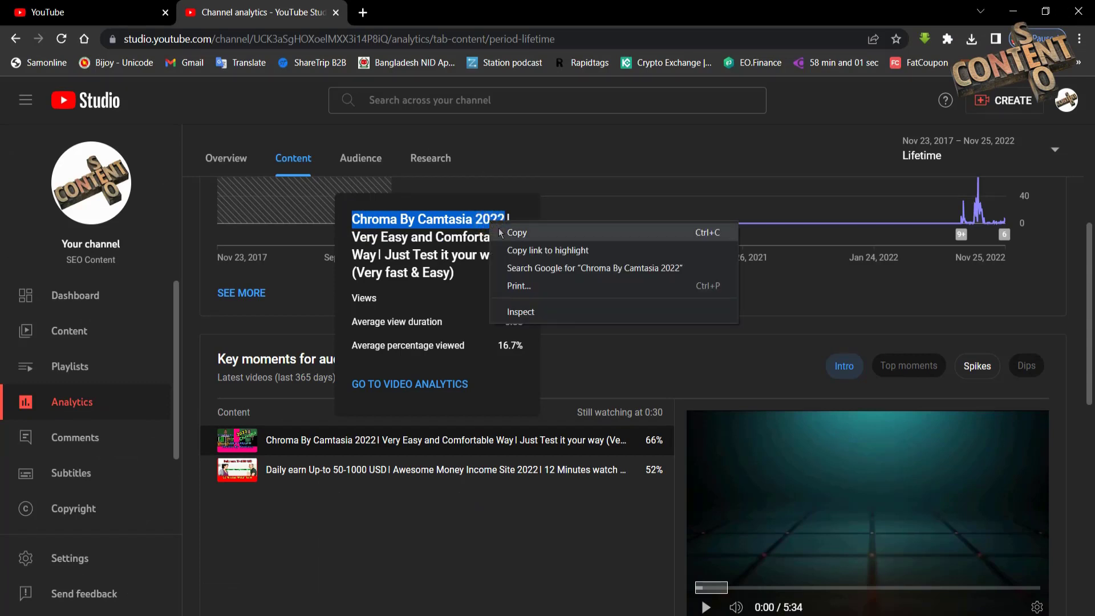
{"action": "left_click", "coordinate": [501, 232]}
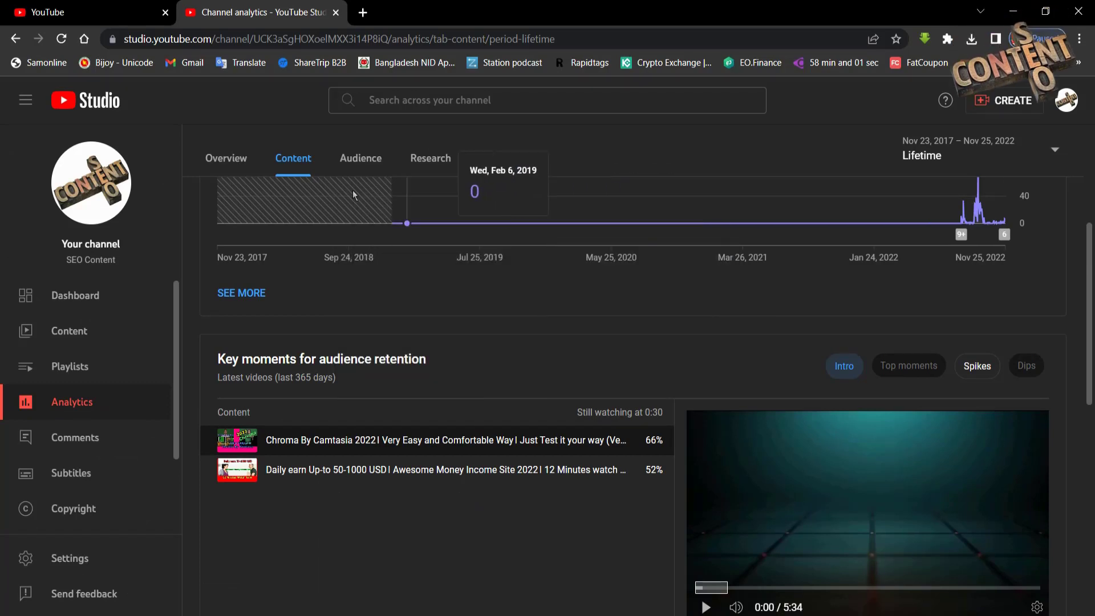
Open the Audience report and examine watch time from subscribers, age and gender, and top geographies.
{"action": "left_click", "coordinate": [362, 156]}
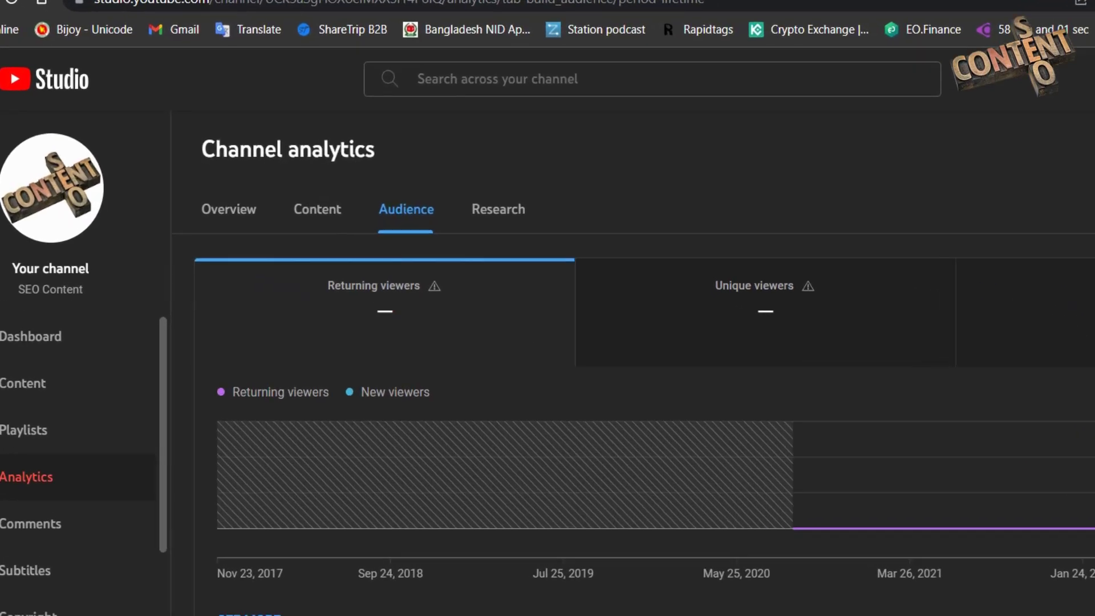
{"action": "scroll", "coordinate": [1055, 263], "scroll_direction": "down", "scroll_amount": 3}
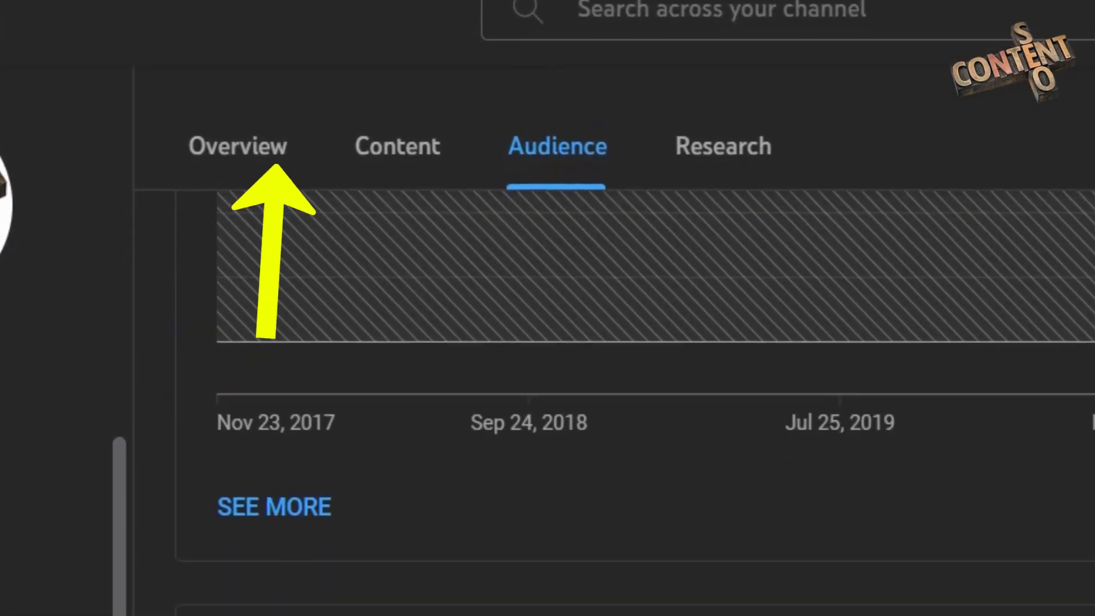
{"action": "scroll", "coordinate": [656, 371], "scroll_direction": "down", "scroll_amount": 6}
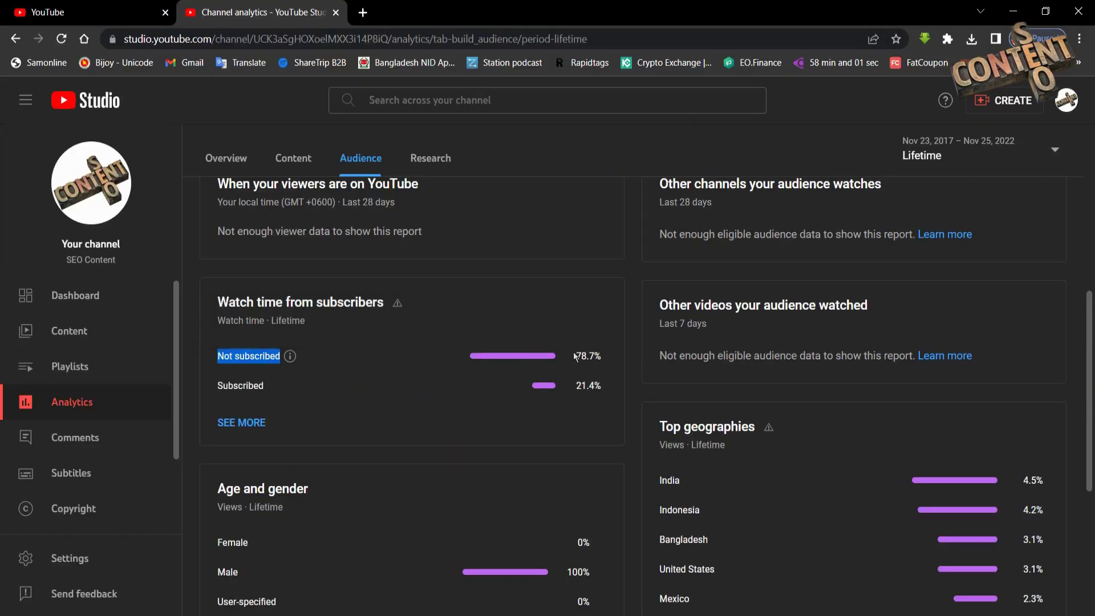
{"action": "left_click_drag", "start_coordinate": [574, 354], "coordinate": [595, 356]}
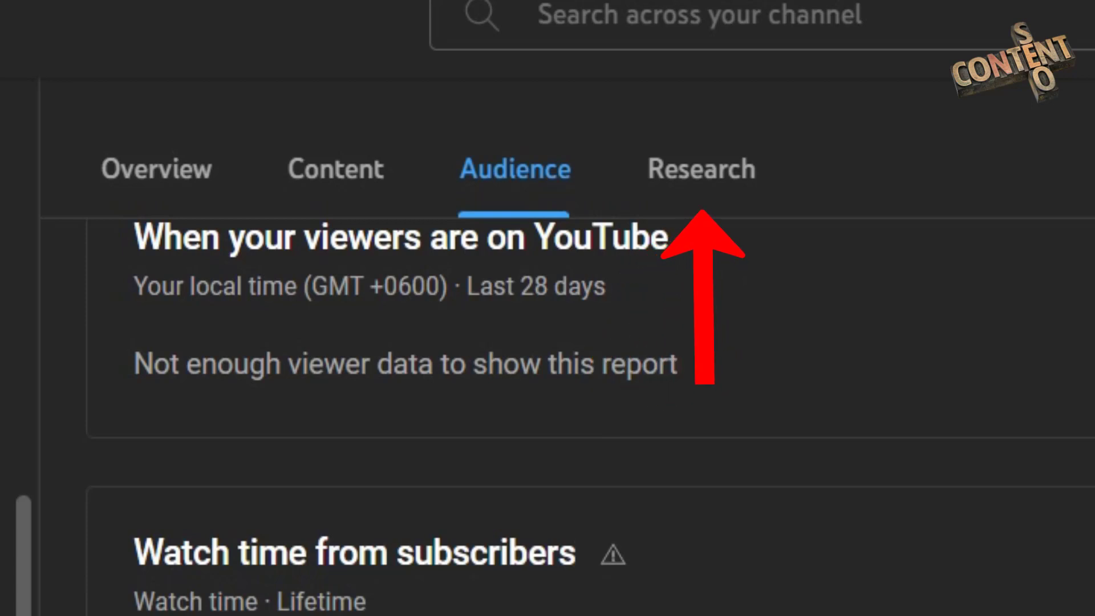
{"action": "left_click", "coordinate": [569, 384]}
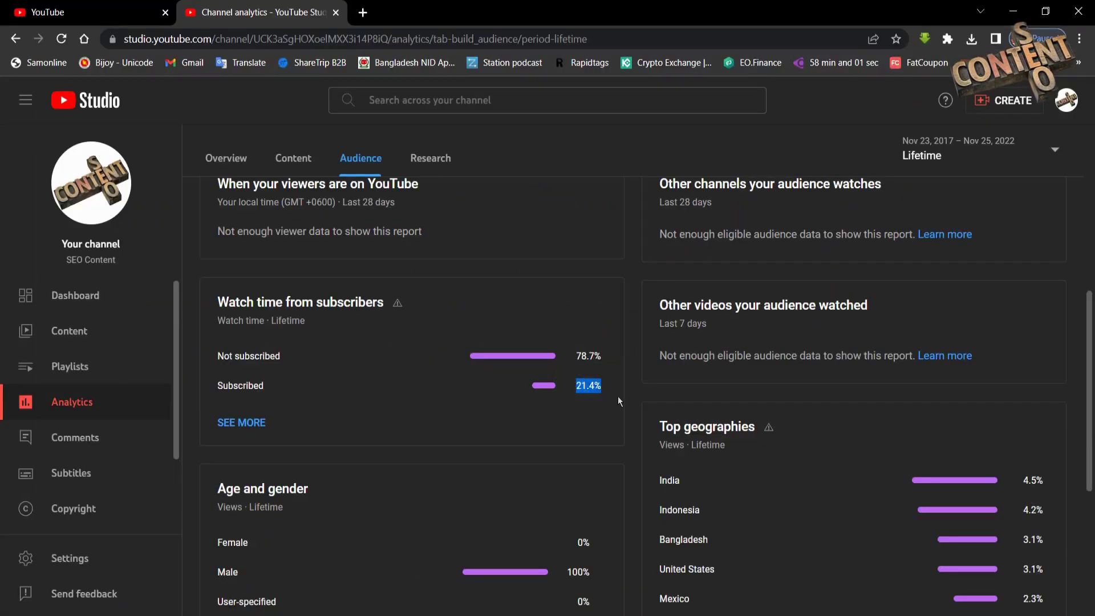
{"action": "scroll", "coordinate": [1090, 400], "scroll_direction": "down", "scroll_amount": 5}
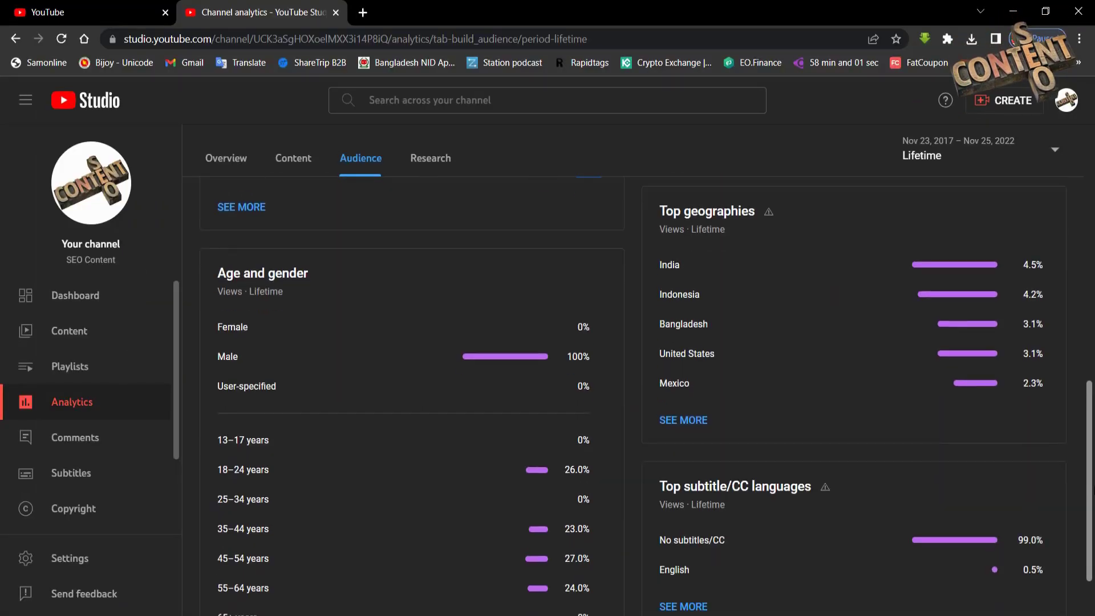
{"action": "scroll", "coordinate": [633, 393], "scroll_direction": "up", "scroll_amount": 7}
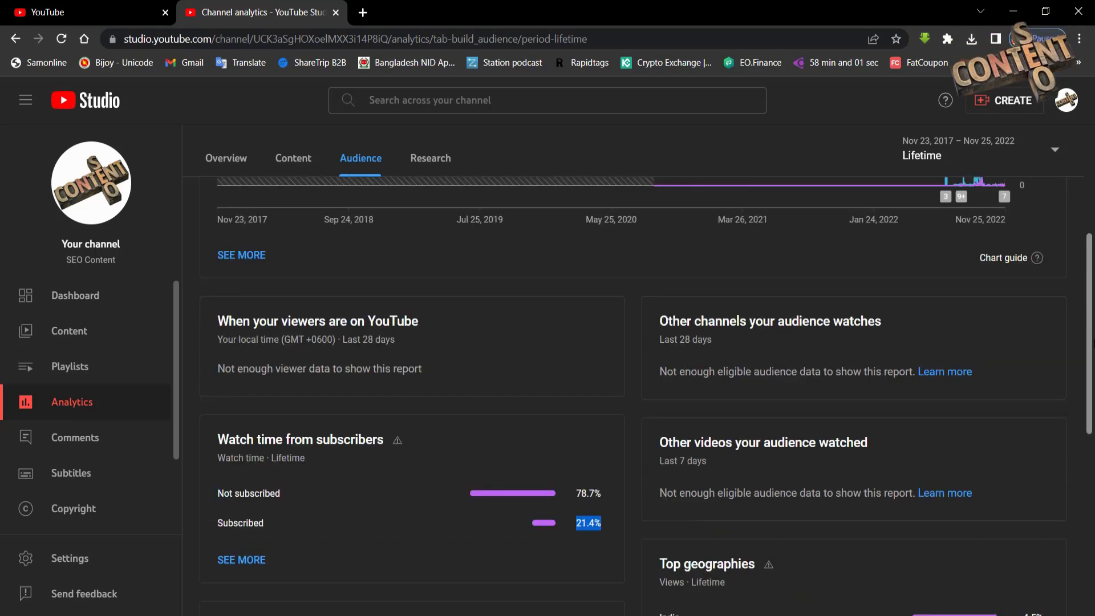
Examine the age groups, top geographies and top subtitle/CC languages in the lifetime Audience report.
{"action": "scroll", "coordinate": [633, 393], "scroll_direction": "down", "scroll_amount": 4}
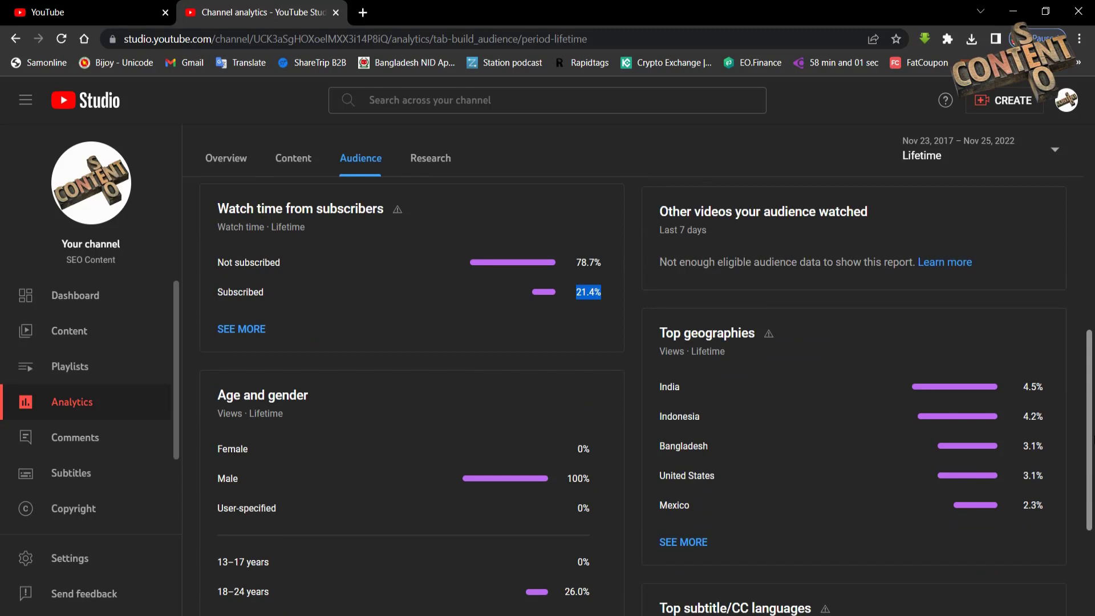
{"action": "scroll", "coordinate": [633, 393], "scroll_direction": "up", "scroll_amount": 1}
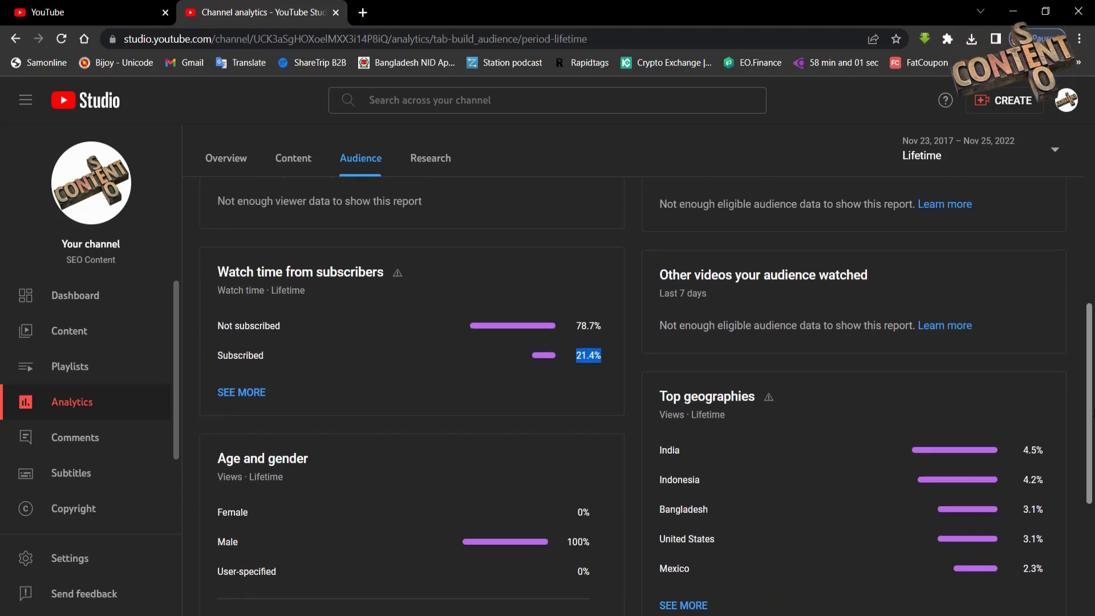
{"action": "scroll", "coordinate": [633, 394], "scroll_direction": "down", "scroll_amount": 5}
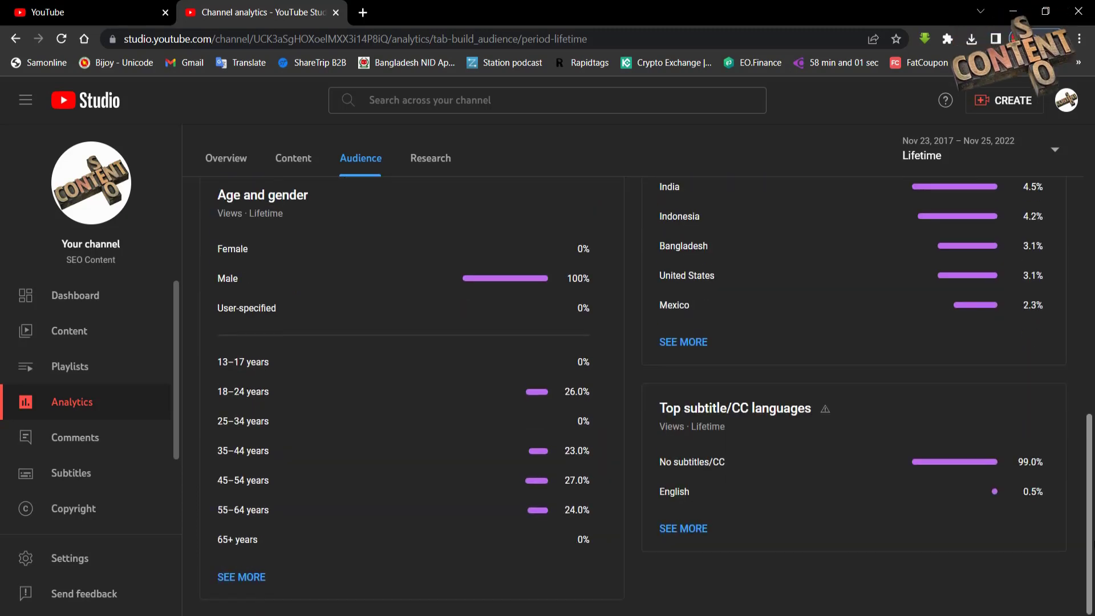
{"action": "left_click", "coordinate": [1092, 263]}
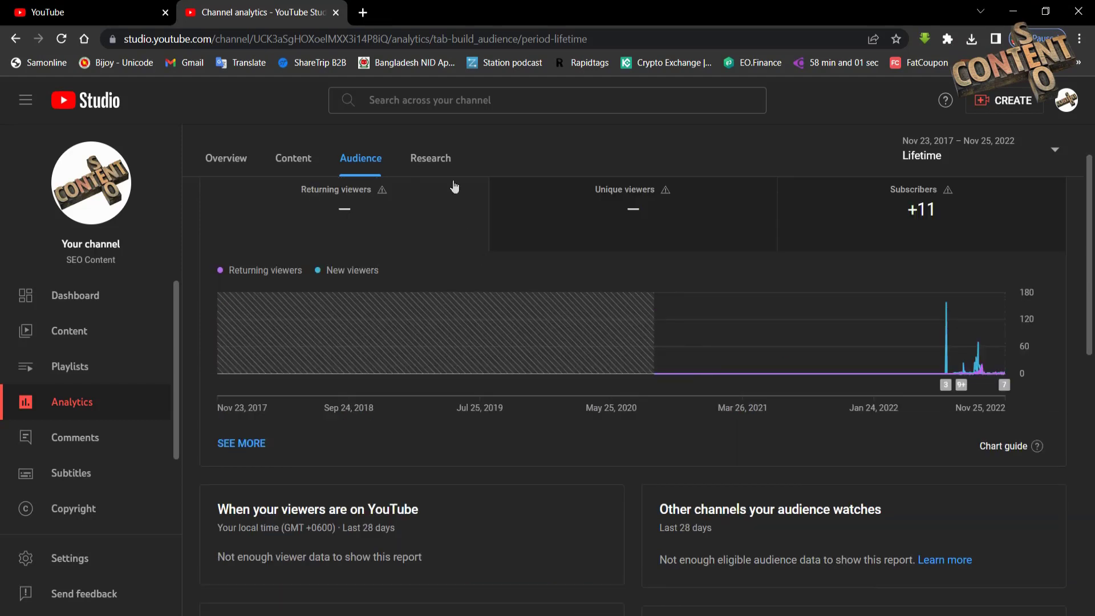
Open the Research report and look through its searches across YouTube, viewers' searches and saved terms.
{"action": "left_click", "coordinate": [433, 159]}
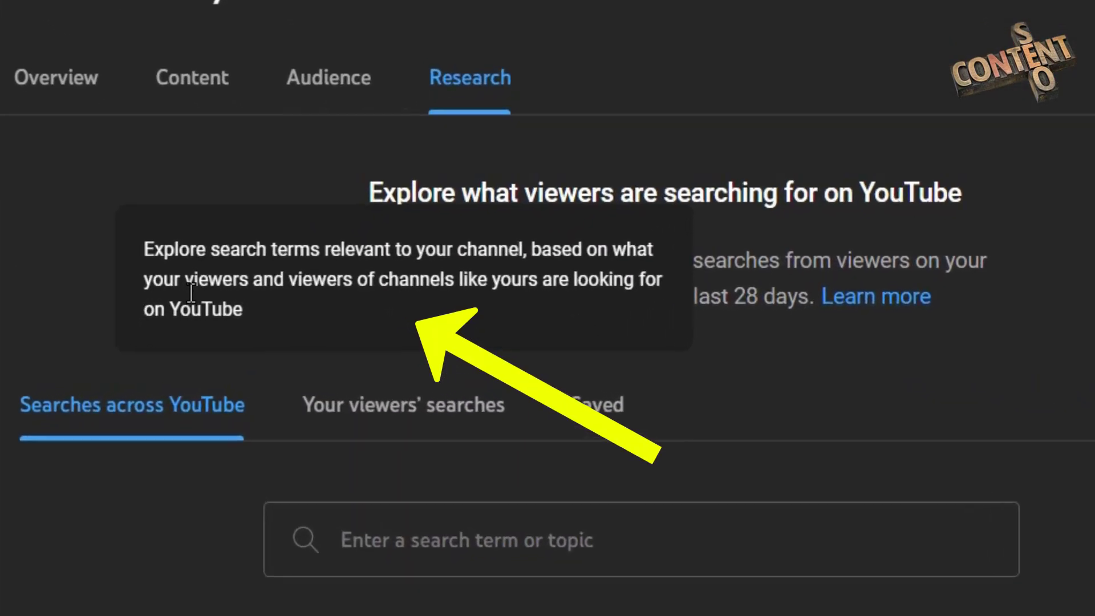
{"action": "left_click_drag", "start_coordinate": [90, 238], "coordinate": [380, 301]}
{"action": "left_click_drag", "start_coordinate": [523, 289], "coordinate": [281, 320]}
{"action": "left_click", "coordinate": [378, 451]}
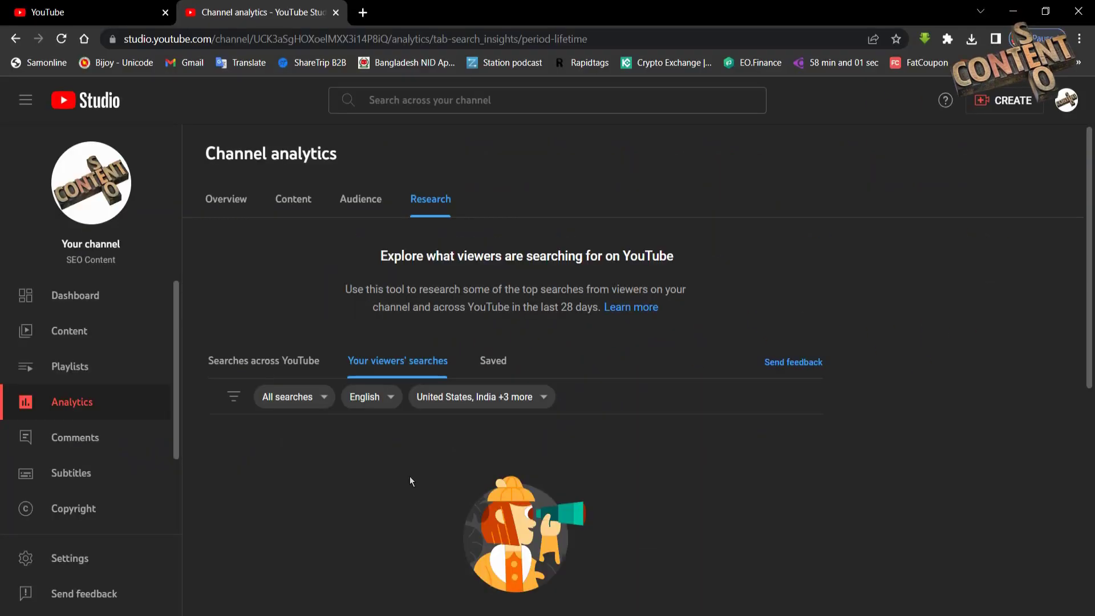
{"action": "left_click", "coordinate": [494, 362]}
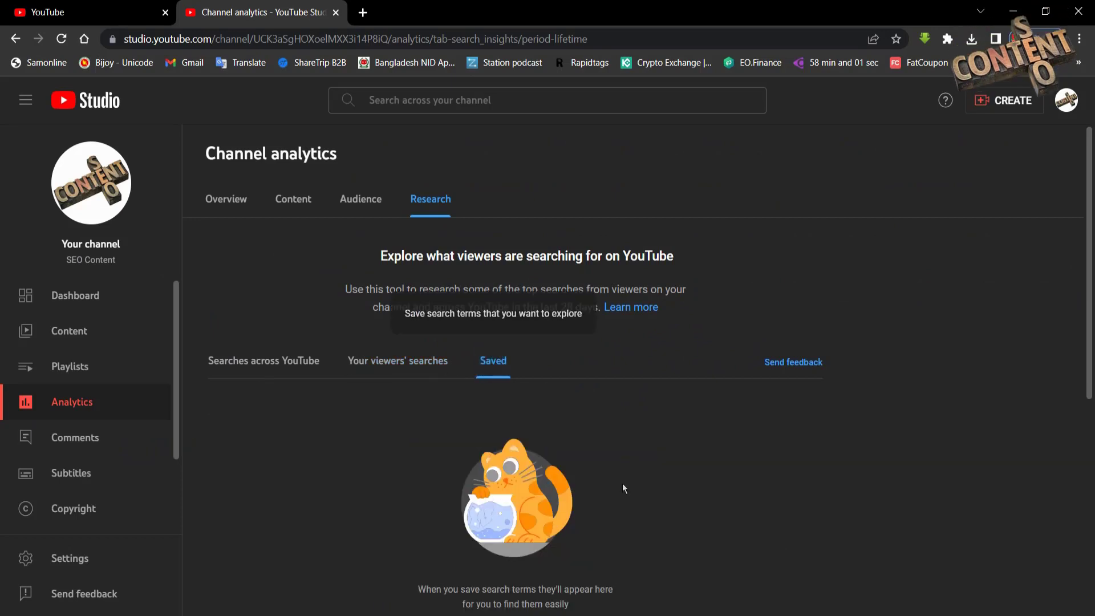
{"action": "left_click", "coordinate": [355, 363]}
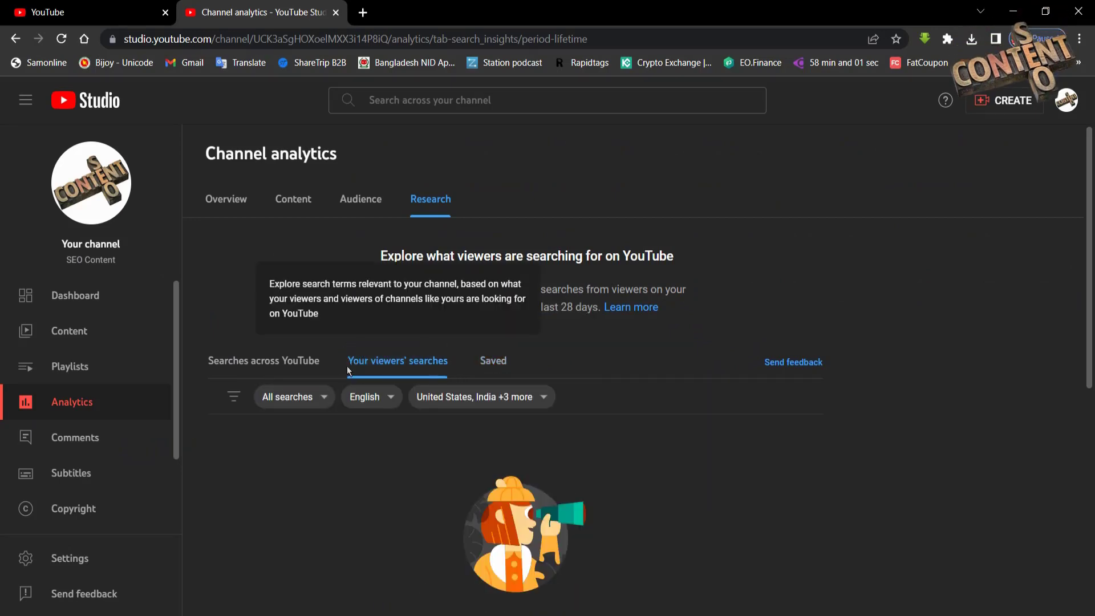
{"action": "left_click", "coordinate": [293, 365]}
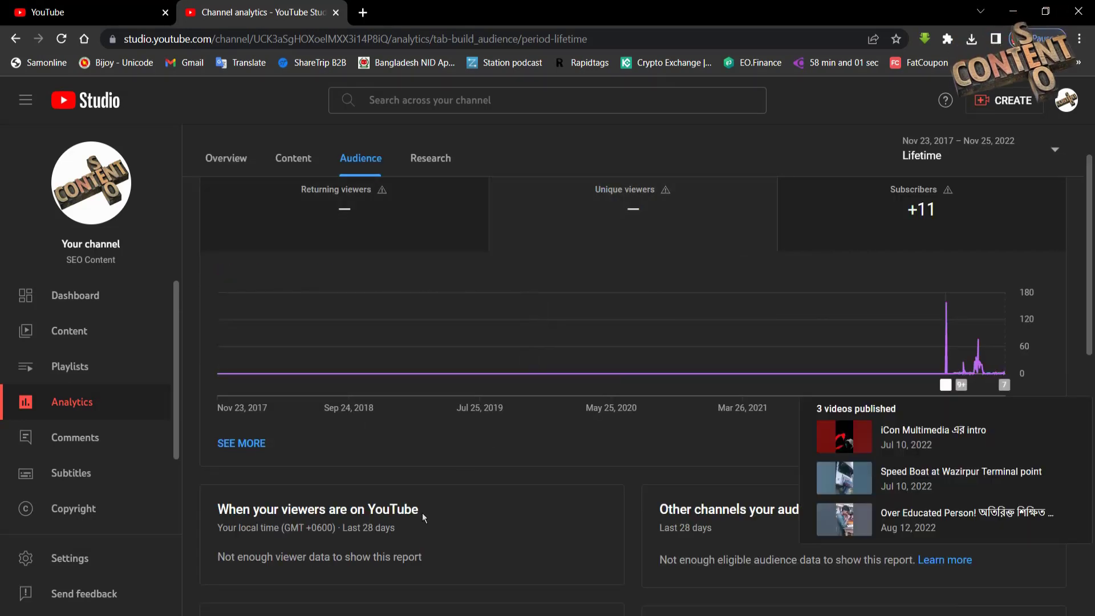
Review the Audience report's unique viewers chart, viewer activity, watch time from subscribers, and age and gender cards.
{"action": "scroll", "coordinate": [691, 439], "scroll_direction": "down", "scroll_amount": 5}
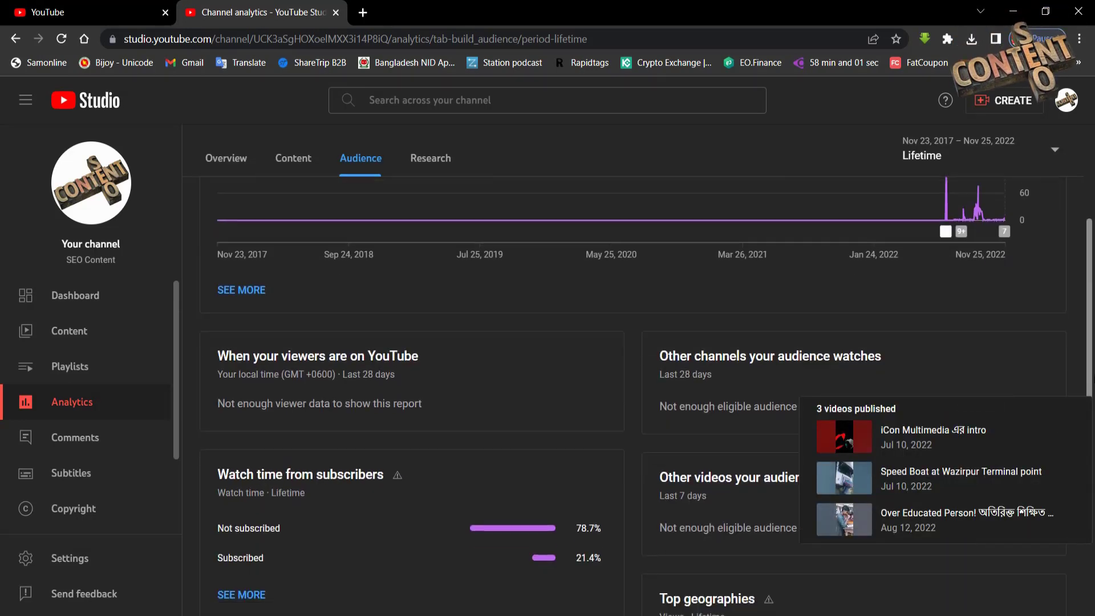
{"action": "scroll", "coordinate": [1092, 396], "scroll_direction": "down", "scroll_amount": 2}
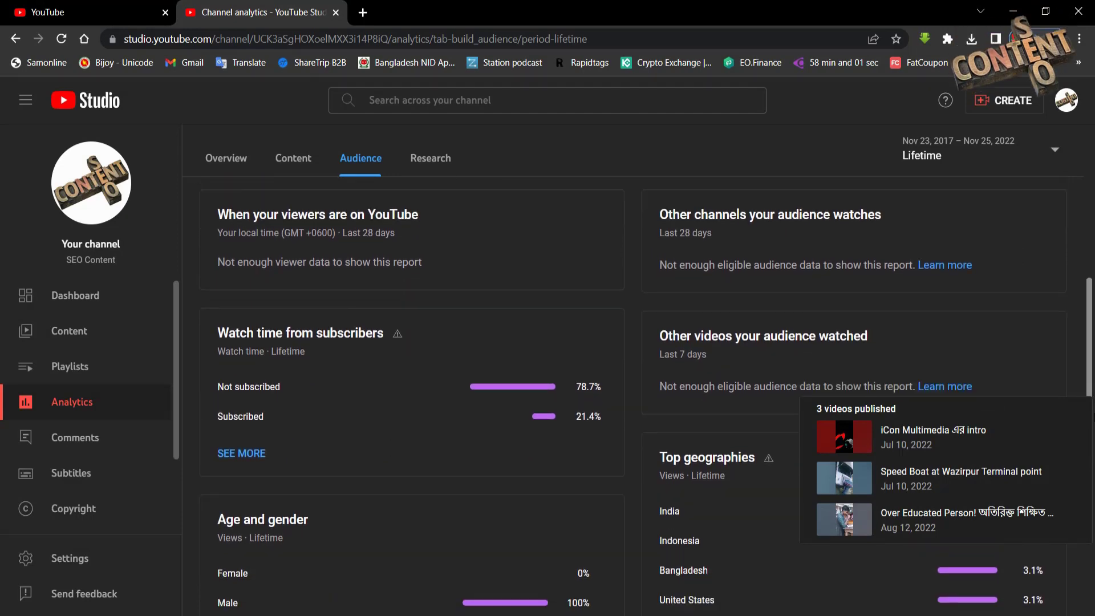
{"action": "scroll", "coordinate": [1093, 434], "scroll_direction": "down", "scroll_amount": 3}
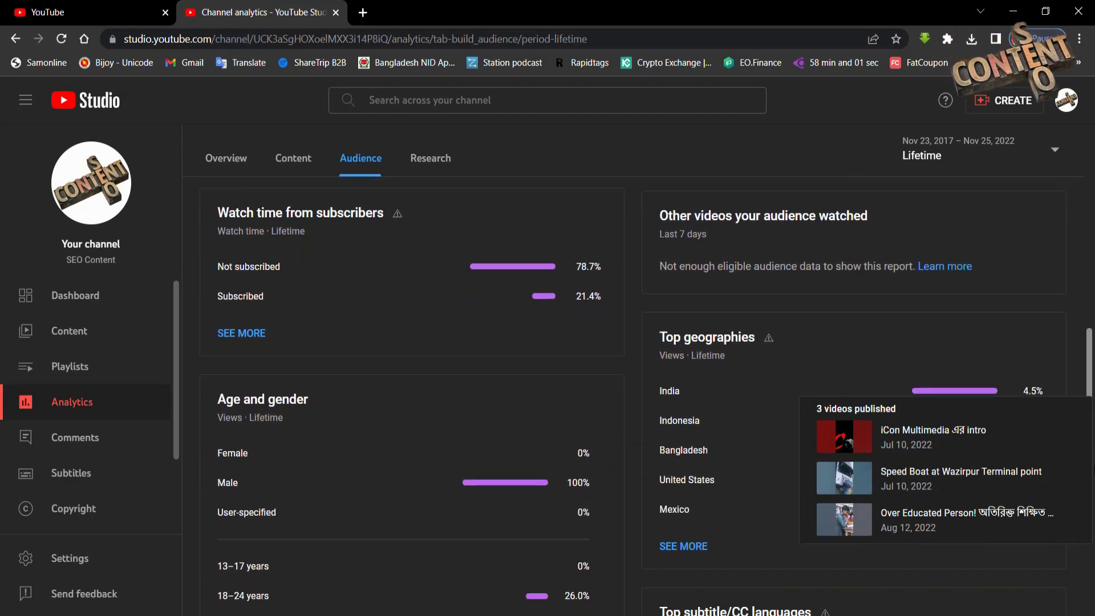
{"action": "scroll", "coordinate": [1092, 450], "scroll_direction": "up", "scroll_amount": 1}
{"action": "scroll", "coordinate": [1093, 450], "scroll_direction": "up", "scroll_amount": 6}
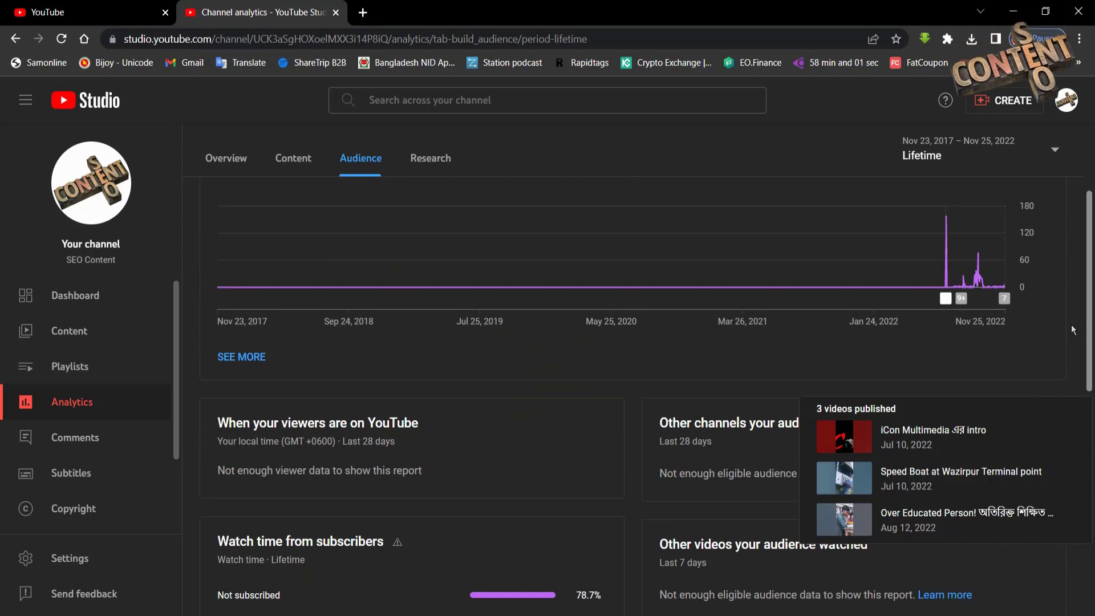
{"action": "scroll", "coordinate": [1073, 330], "scroll_direction": "up", "scroll_amount": 3}
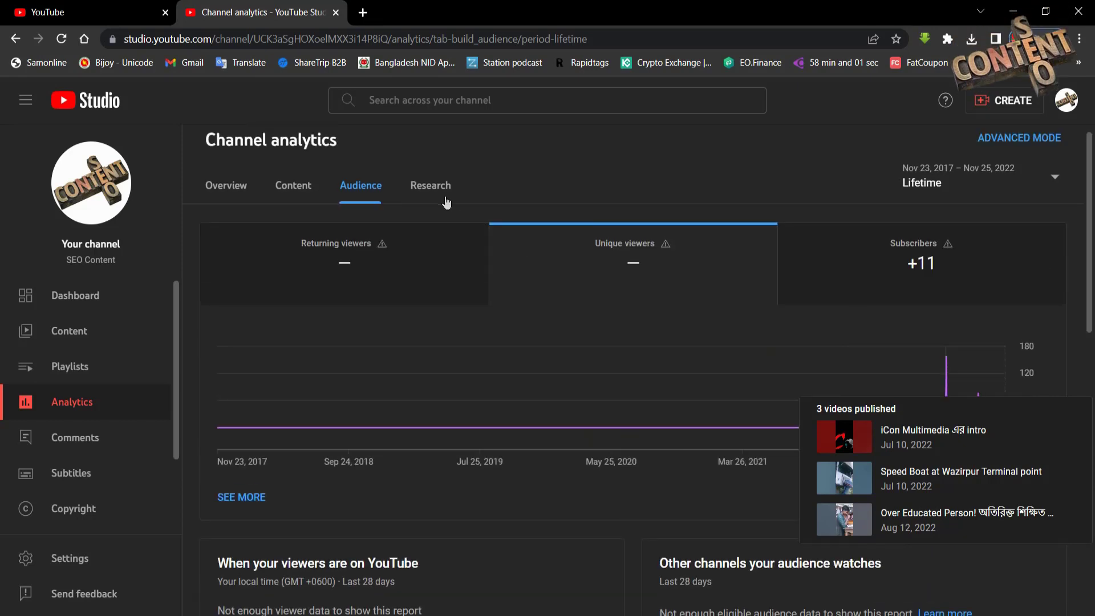
Search across YouTube in the Research report for the copied text "Chroma By Camtasia 2022".
{"action": "left_click", "coordinate": [431, 187]}
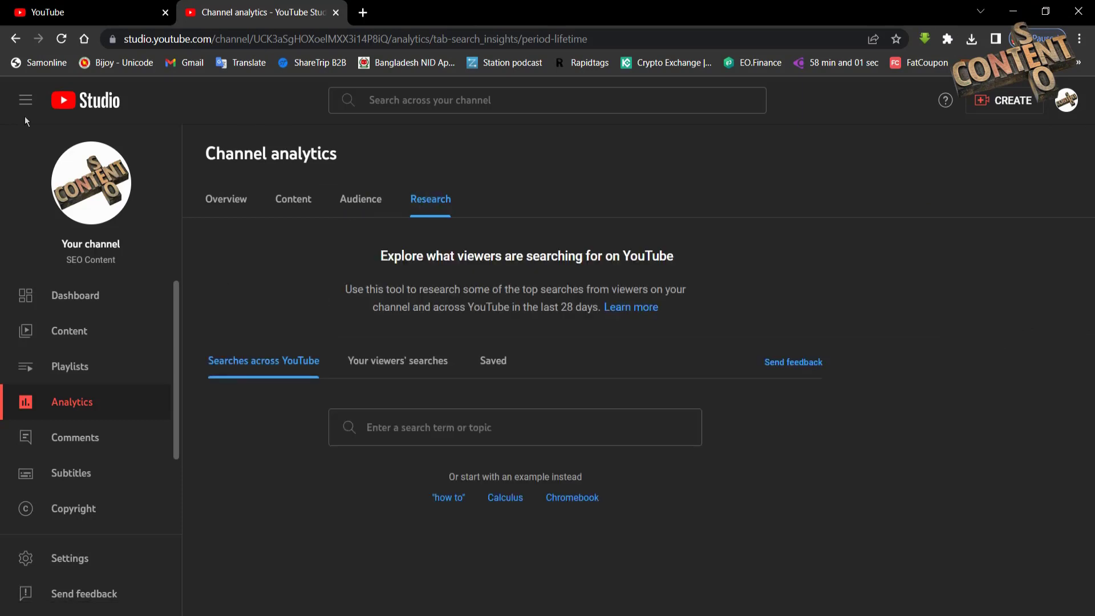
{"action": "left_click", "coordinate": [467, 434]}
{"action": "key", "text": "ctrl+v"}
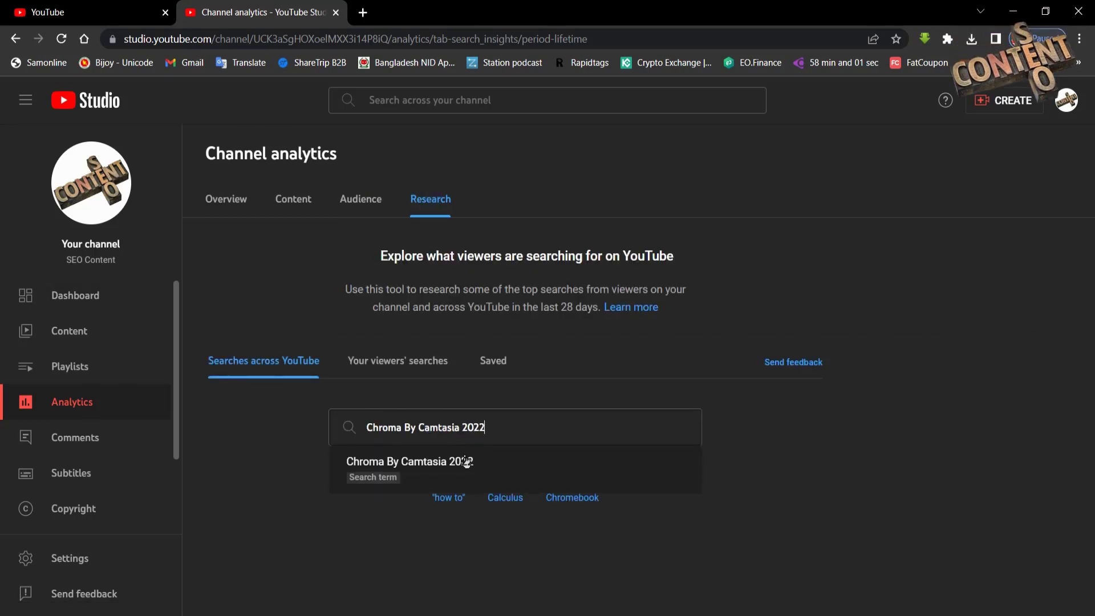
{"action": "left_click", "coordinate": [436, 463]}
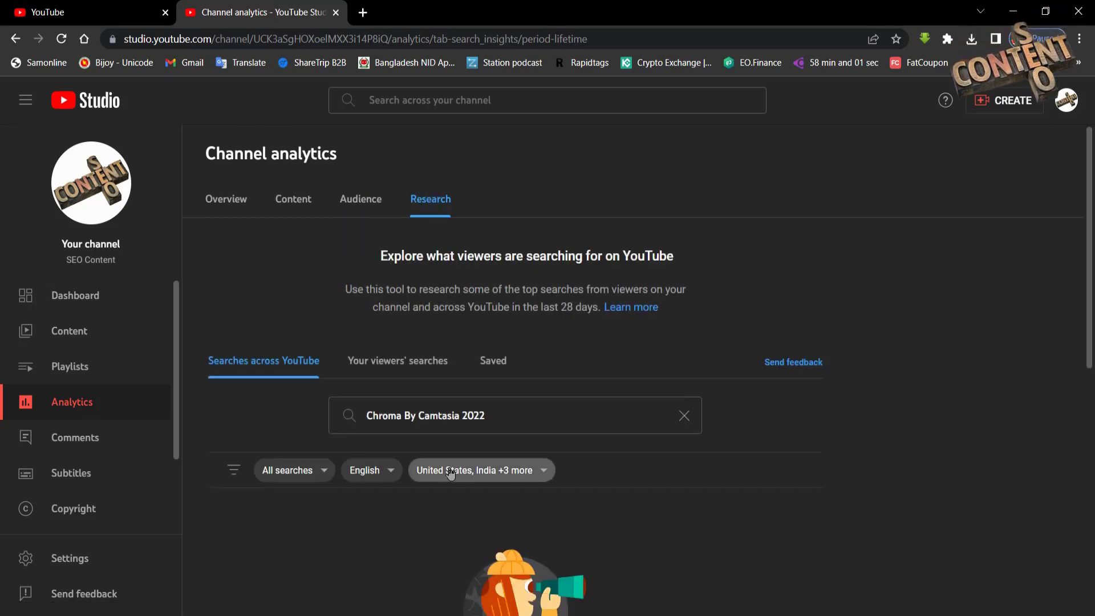
{"action": "scroll", "coordinate": [193, 285], "scroll_direction": "down", "scroll_amount": 3}
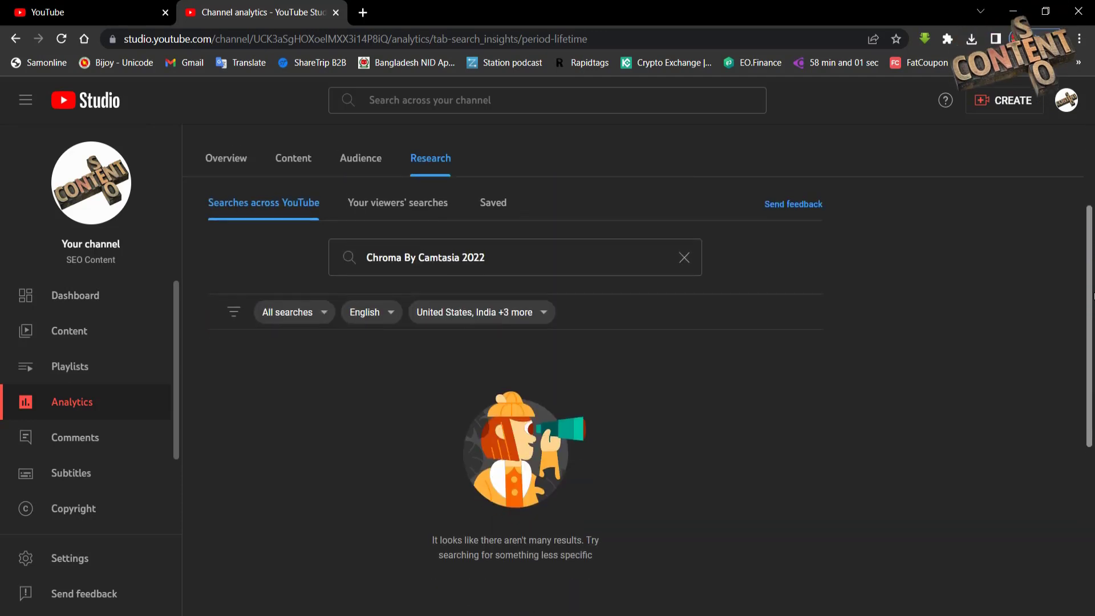
{"action": "scroll", "coordinate": [193, 285], "scroll_direction": "up", "scroll_amount": 1}
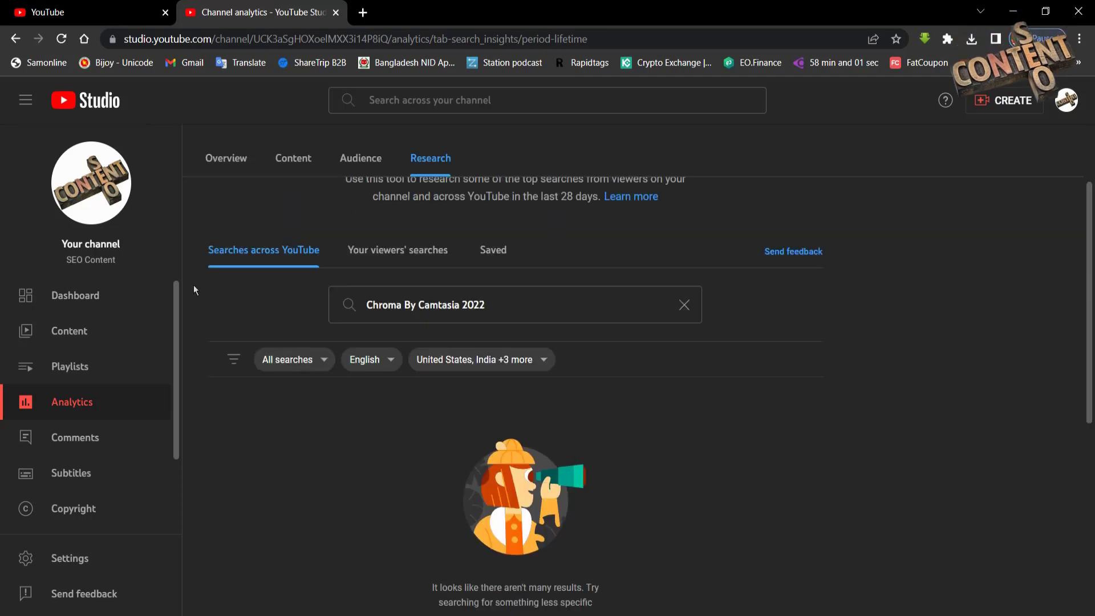
Shorten the research search term to "Chroma Camtasia 2022" and run the search.
{"action": "left_click", "coordinate": [419, 308]}
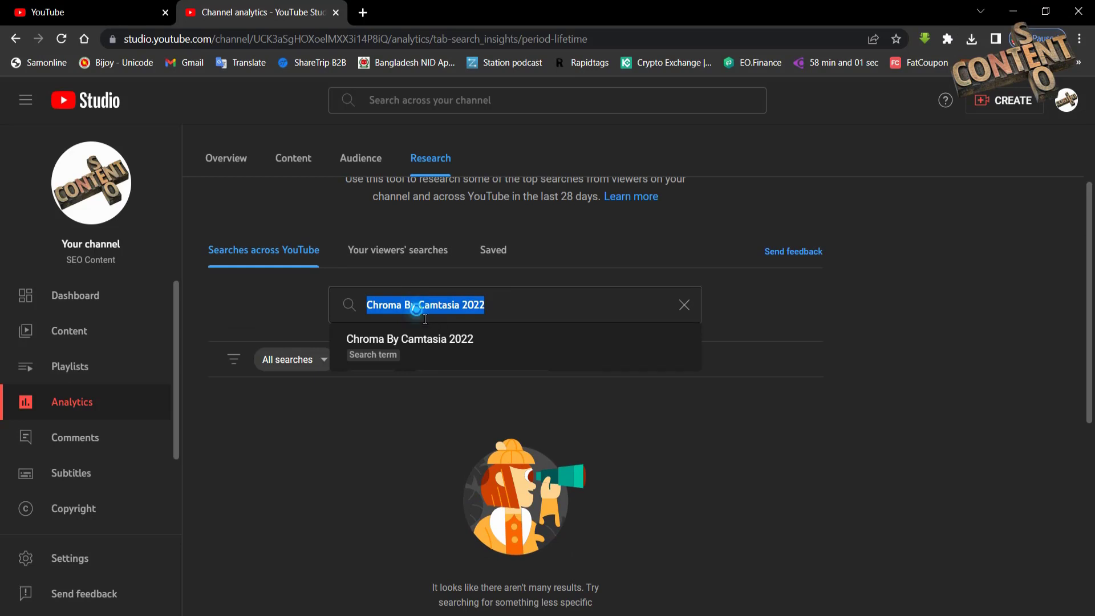
{"action": "key", "text": "BackSpace"}
{"action": "key", "text": "BackSpace"}
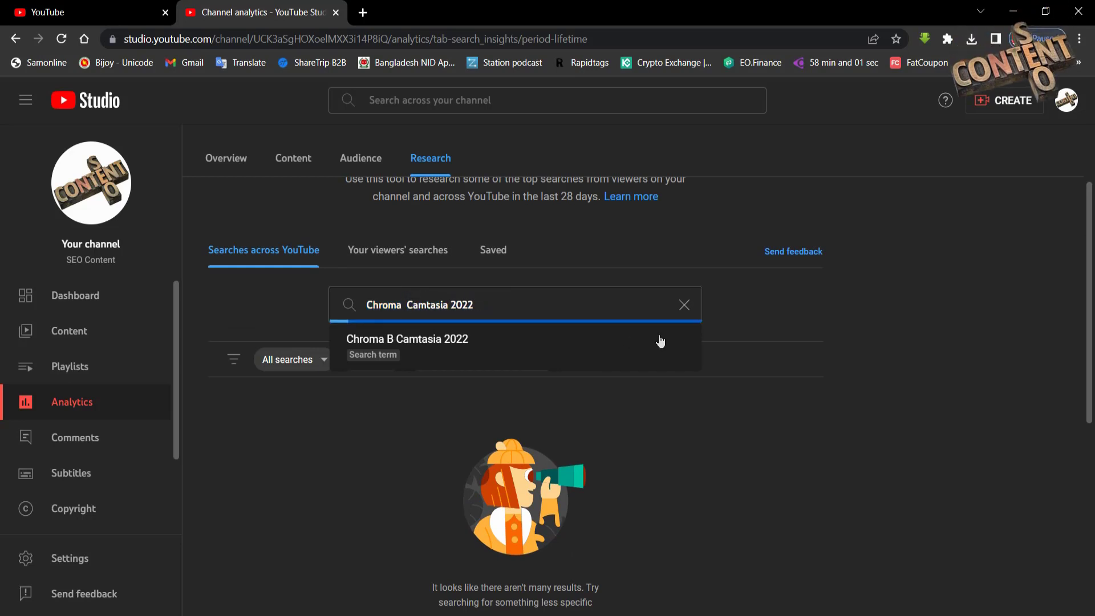
{"action": "left_click", "coordinate": [658, 339]}
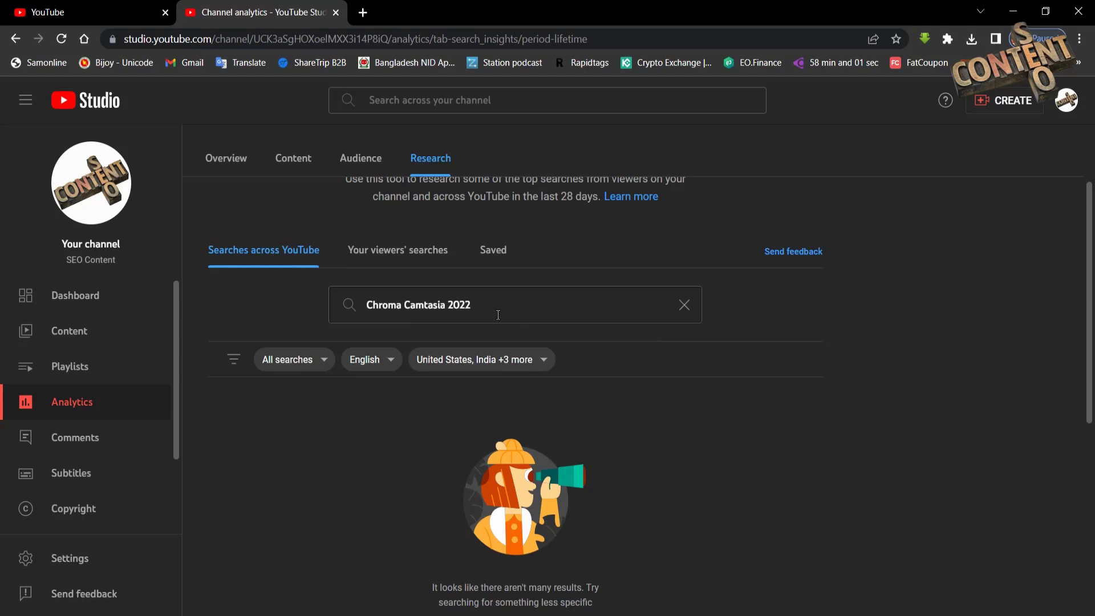
Reduce the research search term to "Camtasia 2022", run it, and examine the related search terms and their search volumes.
{"action": "left_click", "coordinate": [414, 323]}
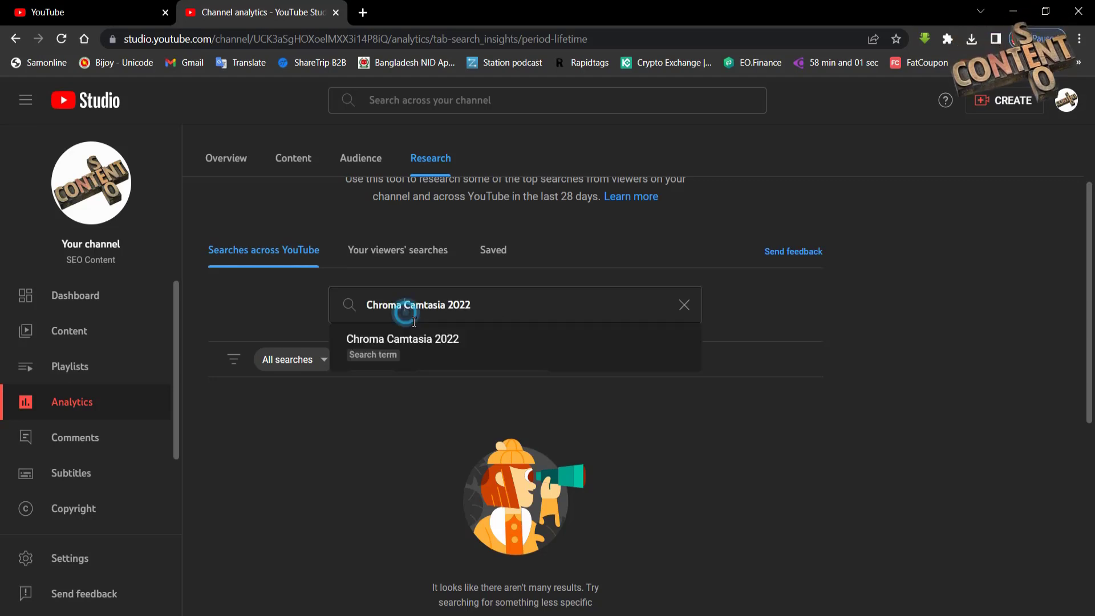
{"action": "key", "text": "BackSpace"}
{"action": "key", "text": "ctrl+BackSpace"}
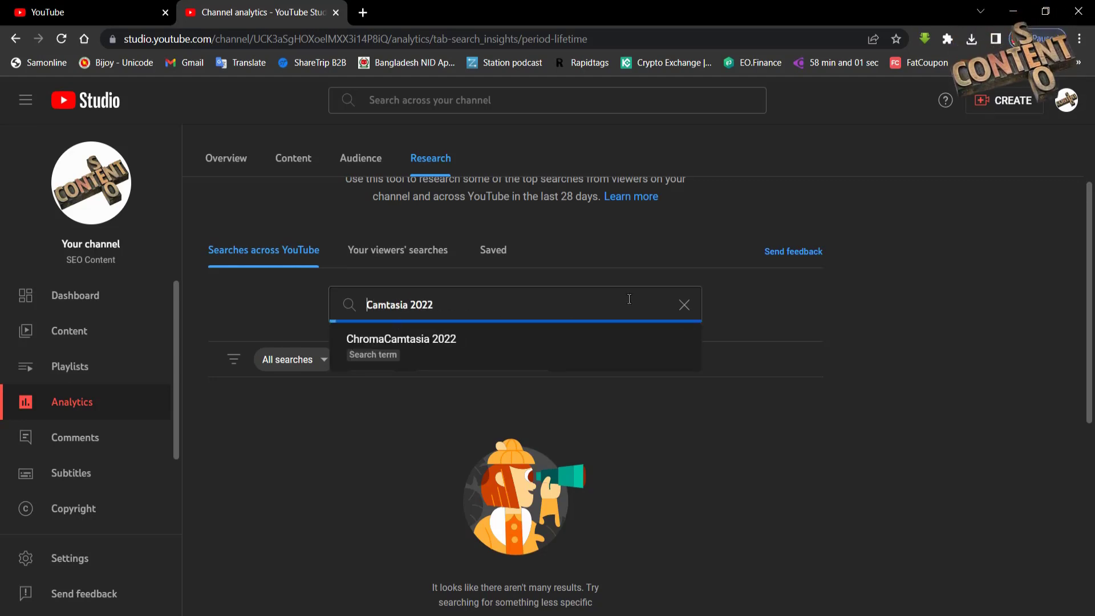
{"action": "key", "text": "Return"}
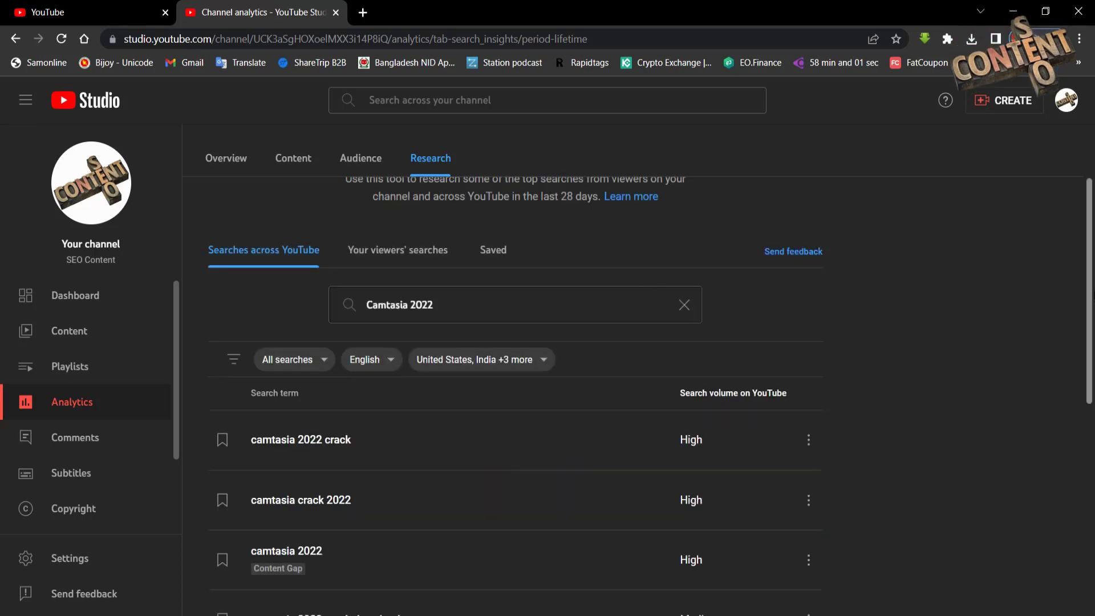
{"action": "scroll", "coordinate": [635, 282], "scroll_direction": "down", "scroll_amount": 3}
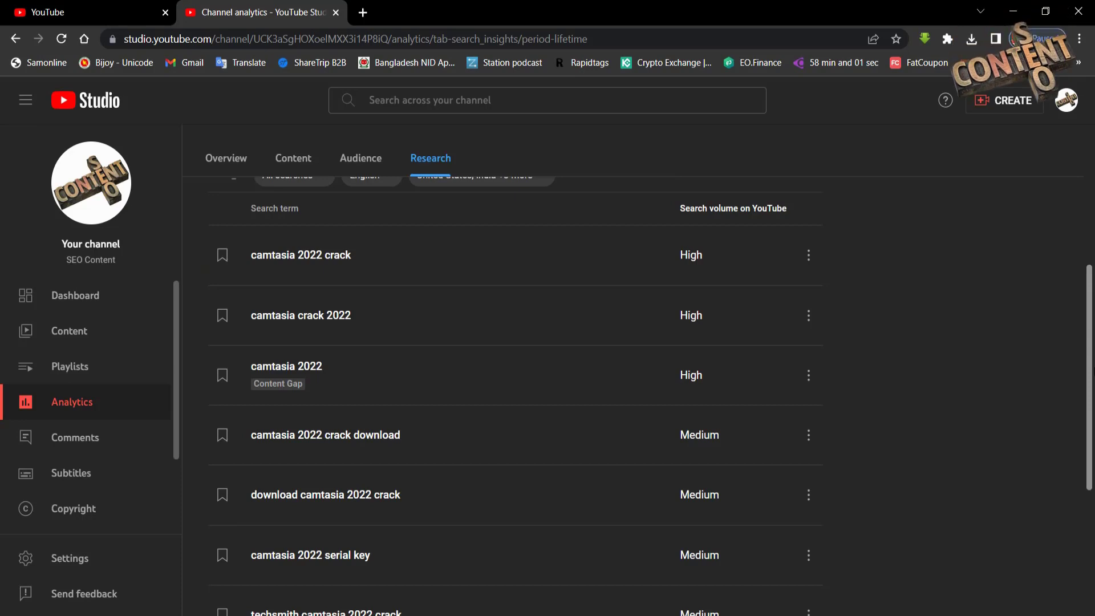
{"action": "scroll", "coordinate": [516, 399], "scroll_direction": "down", "scroll_amount": 1}
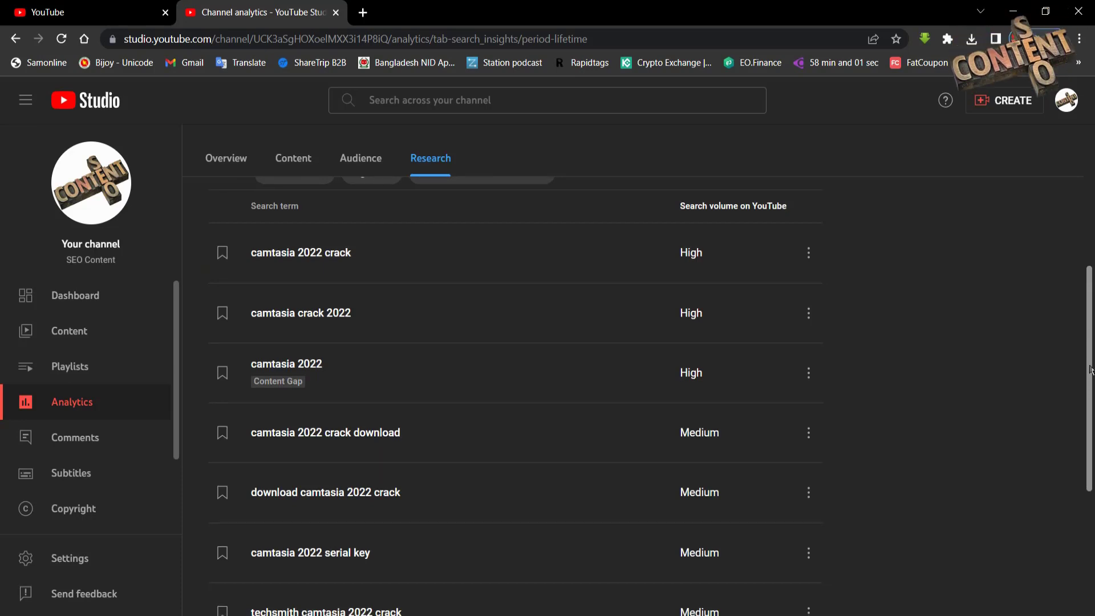
{"action": "scroll", "coordinate": [1089, 365], "scroll_direction": "down", "scroll_amount": 5}
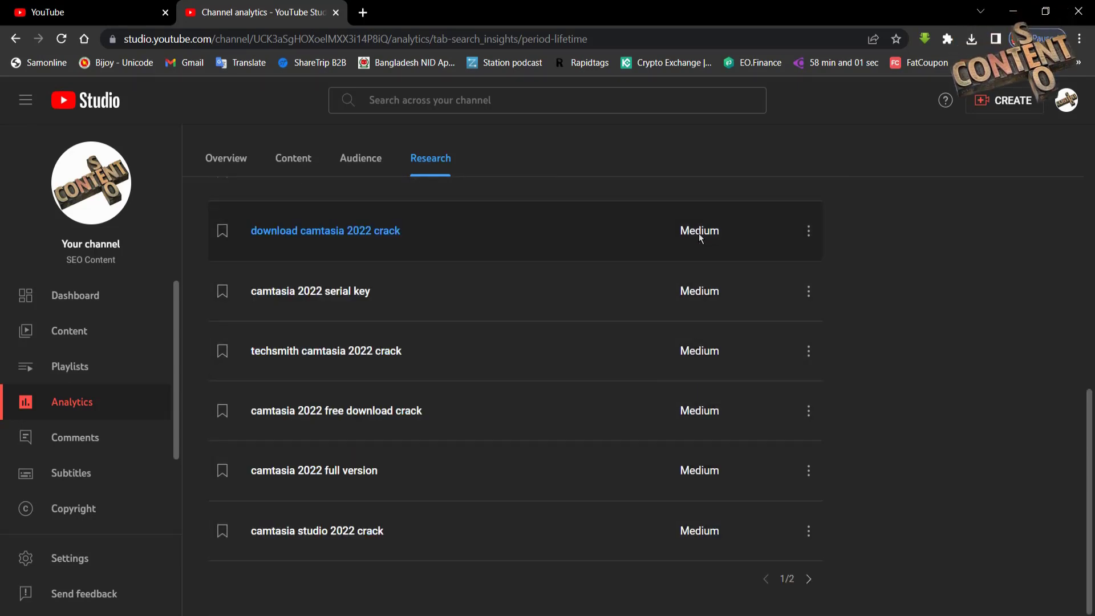
{"action": "scroll", "coordinate": [263, 245], "scroll_direction": "up", "scroll_amount": 8}
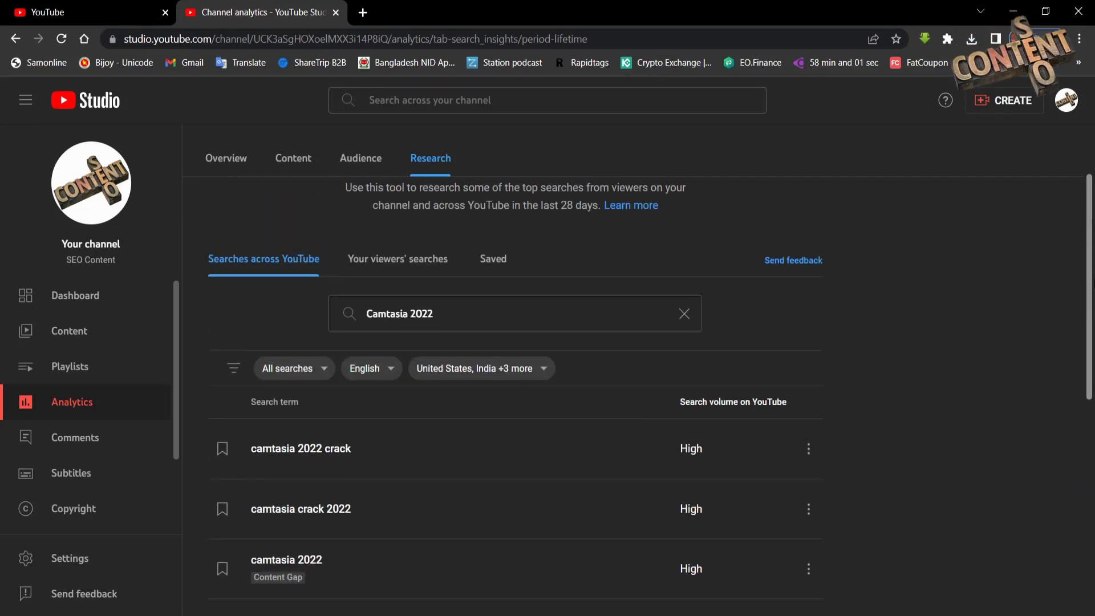
{"action": "scroll", "coordinate": [686, 365], "scroll_direction": "down", "scroll_amount": 3}
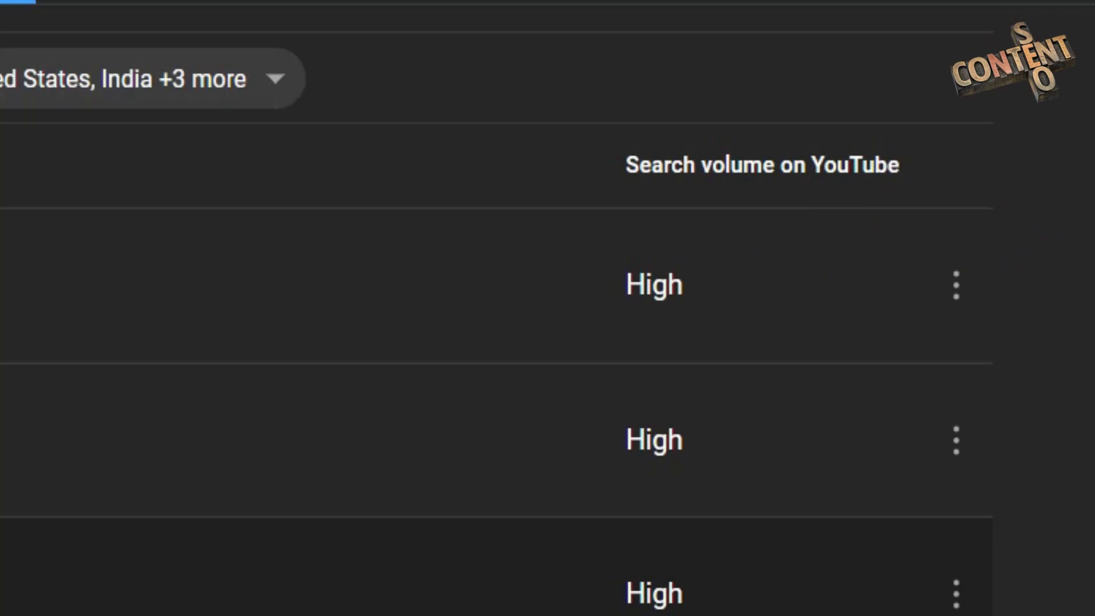
Copy the search term "camtasia 2022 crack" from the research results.
{"action": "left_click_drag", "start_coordinate": [251, 286], "coordinate": [330, 292]}
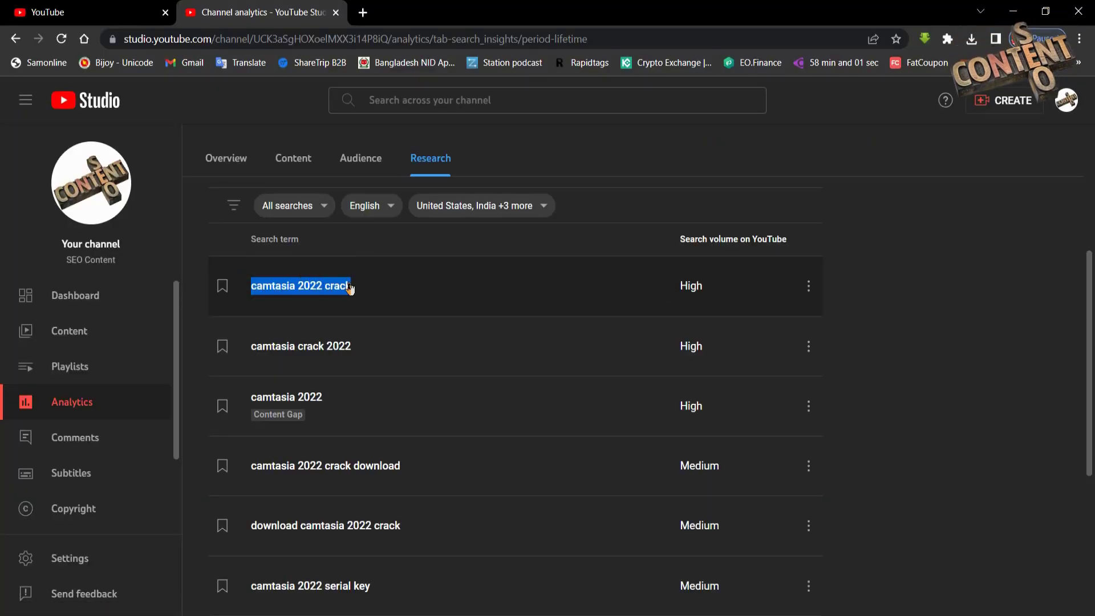
{"action": "right_click", "coordinate": [343, 283]}
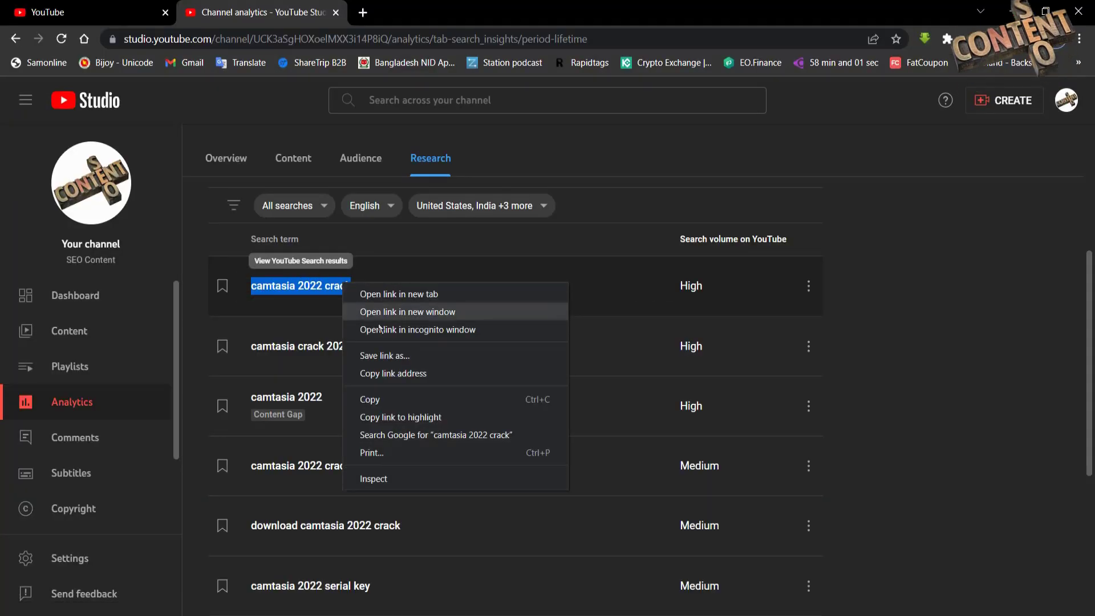
{"action": "left_click", "coordinate": [382, 396]}
Open the channel's video list from YouTube and open the details of "How to Remove Green Screen and Chroma on Camtasia".
{"action": "left_click", "coordinate": [85, 12]}
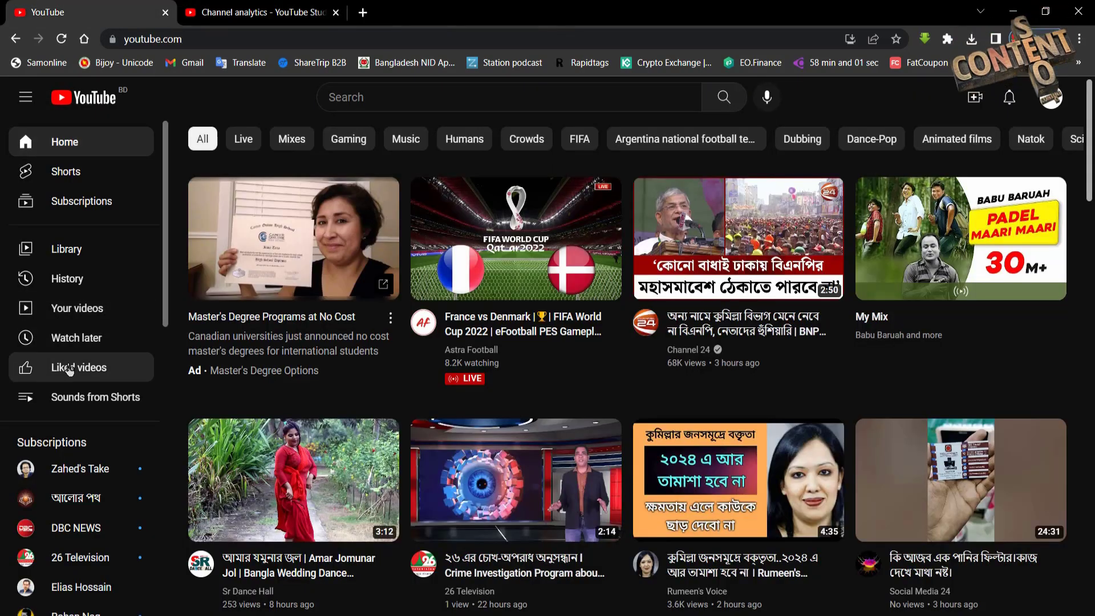
{"action": "left_click", "coordinate": [82, 311]}
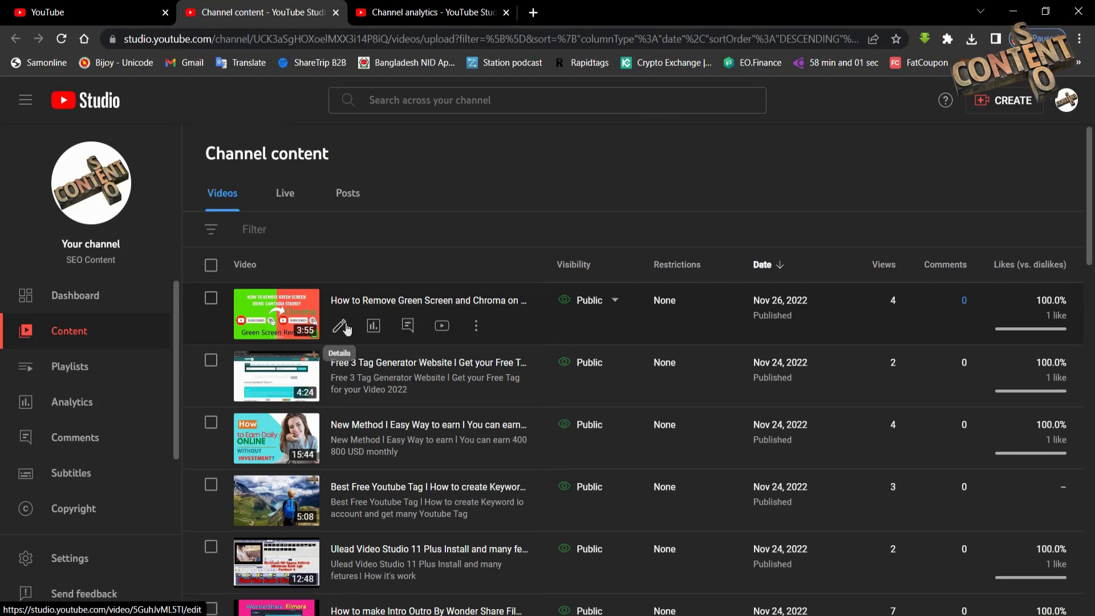
{"action": "left_click", "coordinate": [345, 328]}
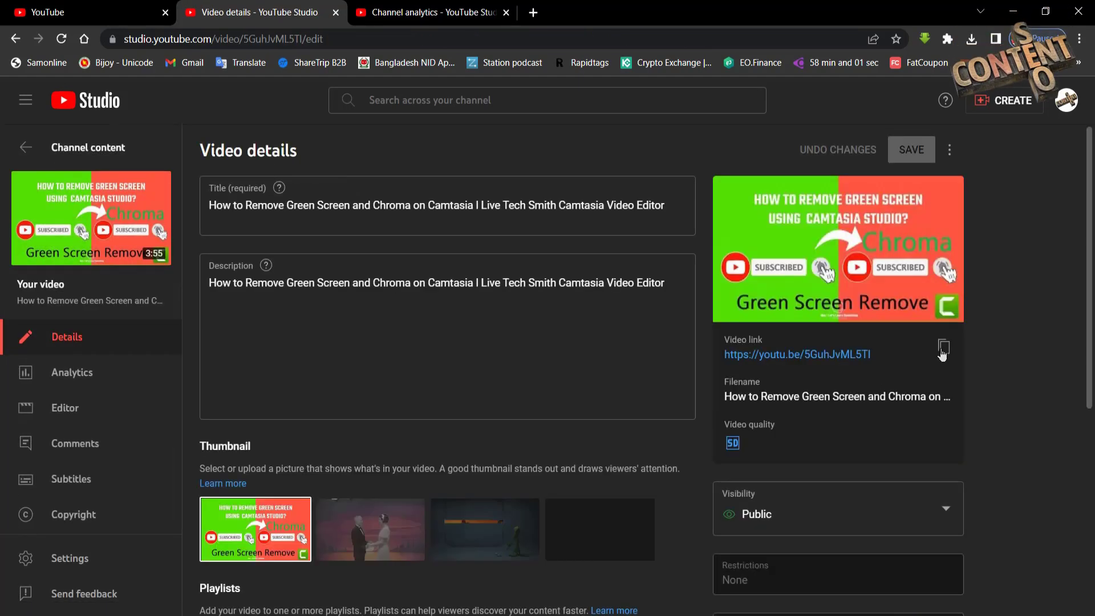
In the video's tags, replace "how to change green screen background in camt..." and "green screen effect" with the copied term "camtasia 2022 crack".
{"action": "scroll", "coordinate": [402, 590], "scroll_direction": "down", "scroll_amount": 6}
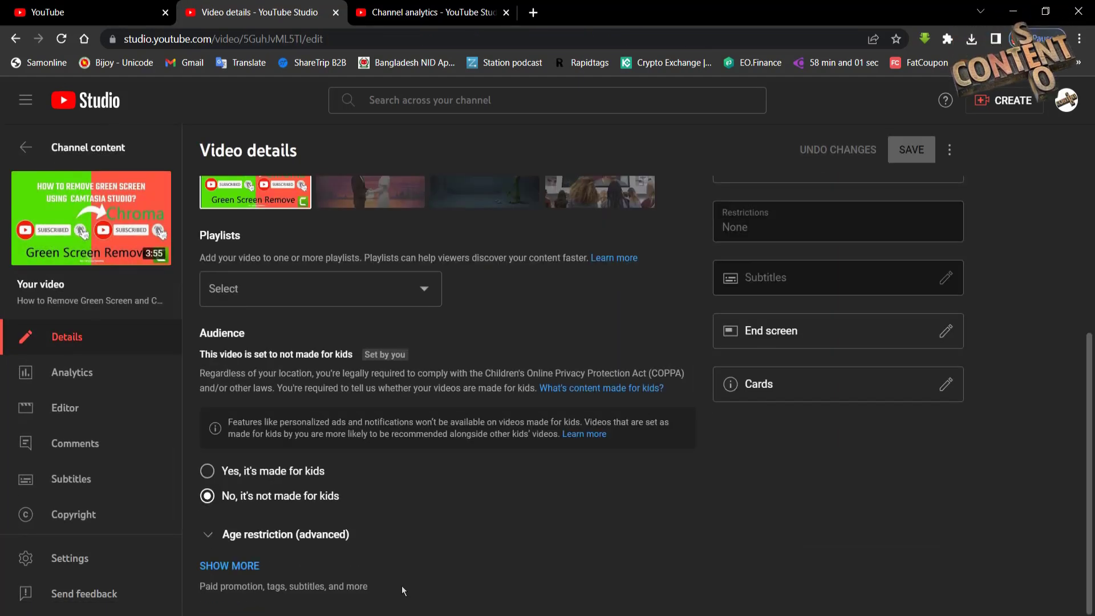
{"action": "left_click", "coordinate": [233, 566]}
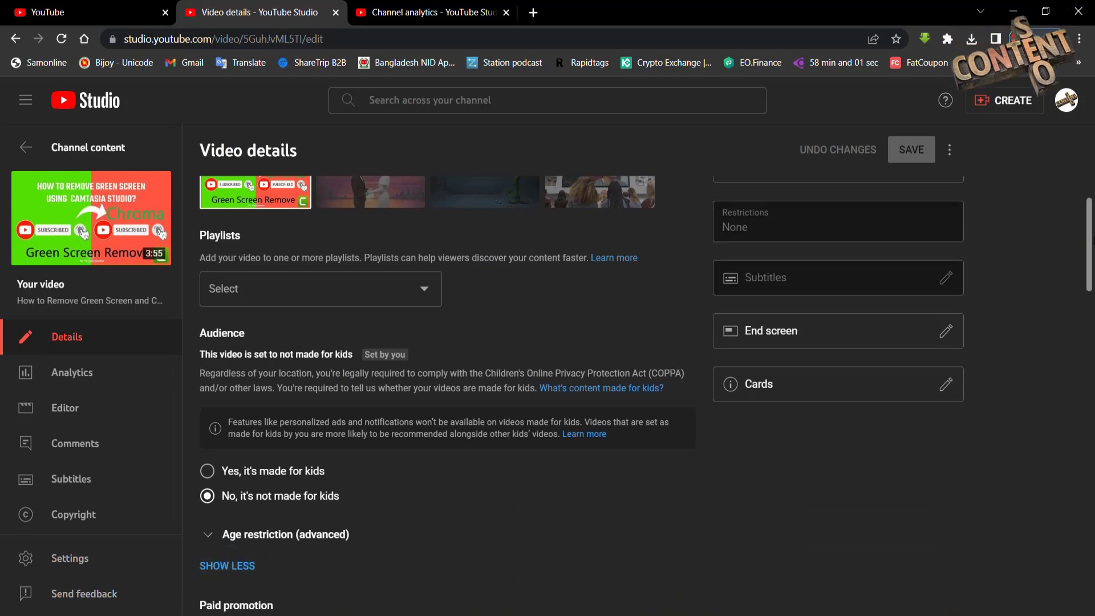
{"action": "scroll", "coordinate": [991, 350], "scroll_direction": "down", "scroll_amount": 15}
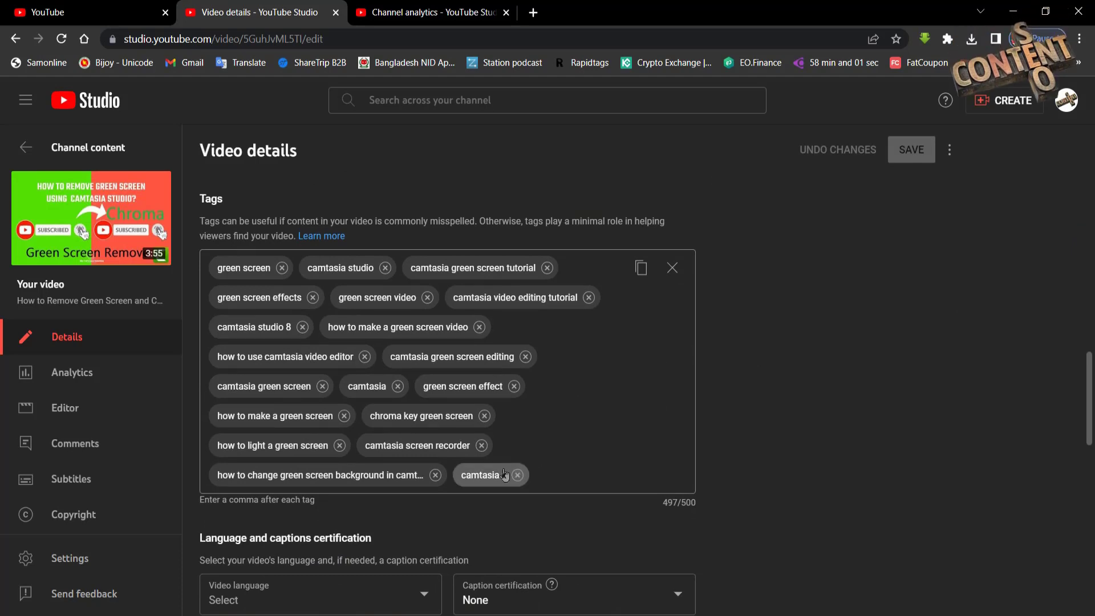
{"action": "left_click", "coordinate": [437, 475]}
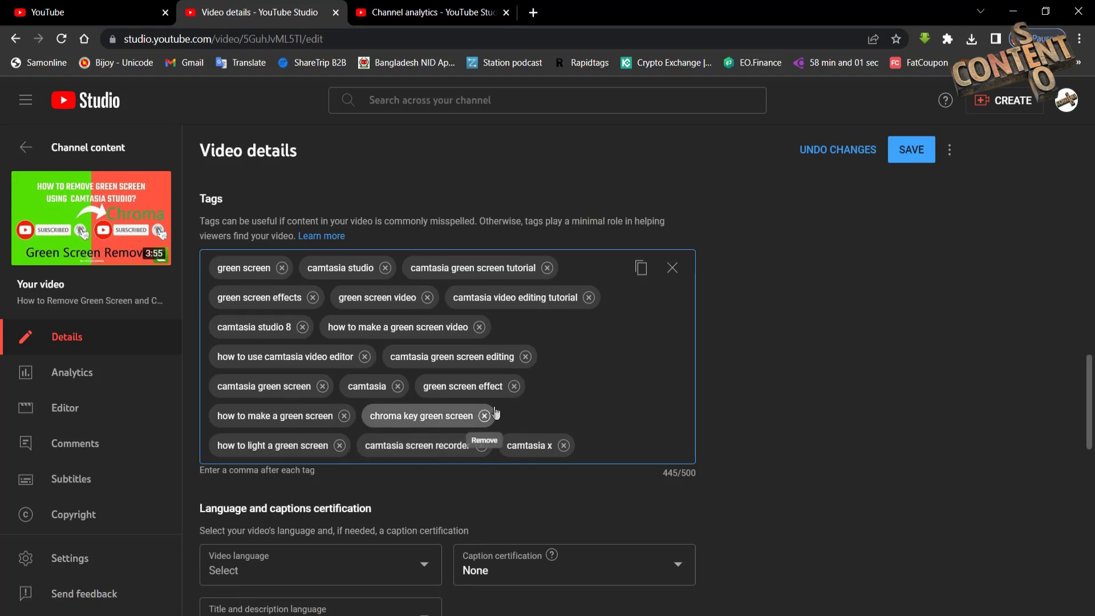
{"action": "left_click", "coordinate": [513, 386]}
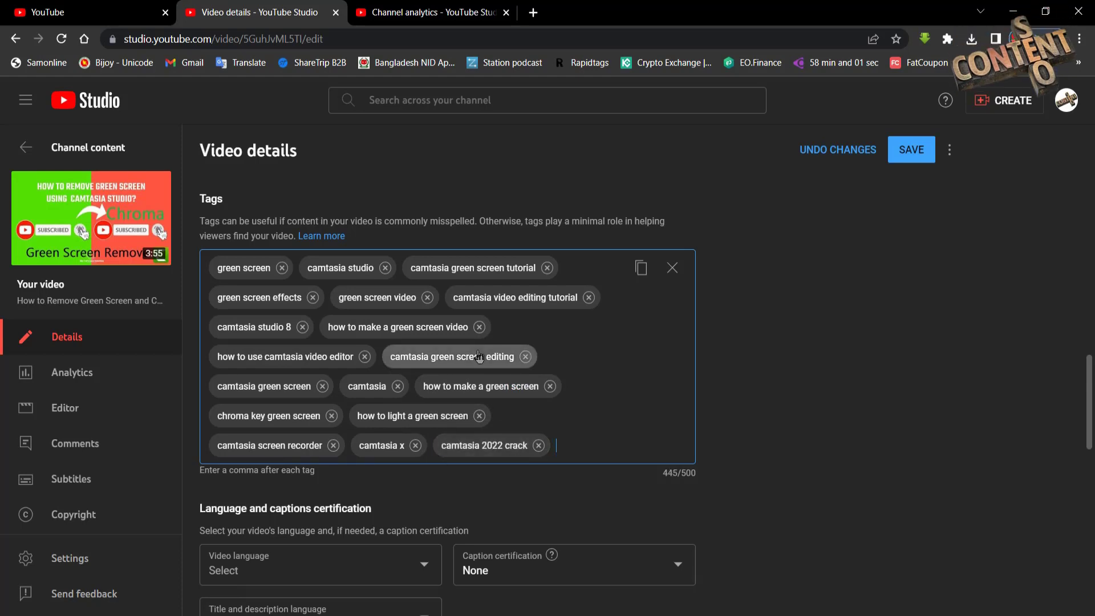
Copy the search term "camtasia crack 2022" from the research results and add it to the video's tags.
{"action": "left_click", "coordinate": [410, 11]}
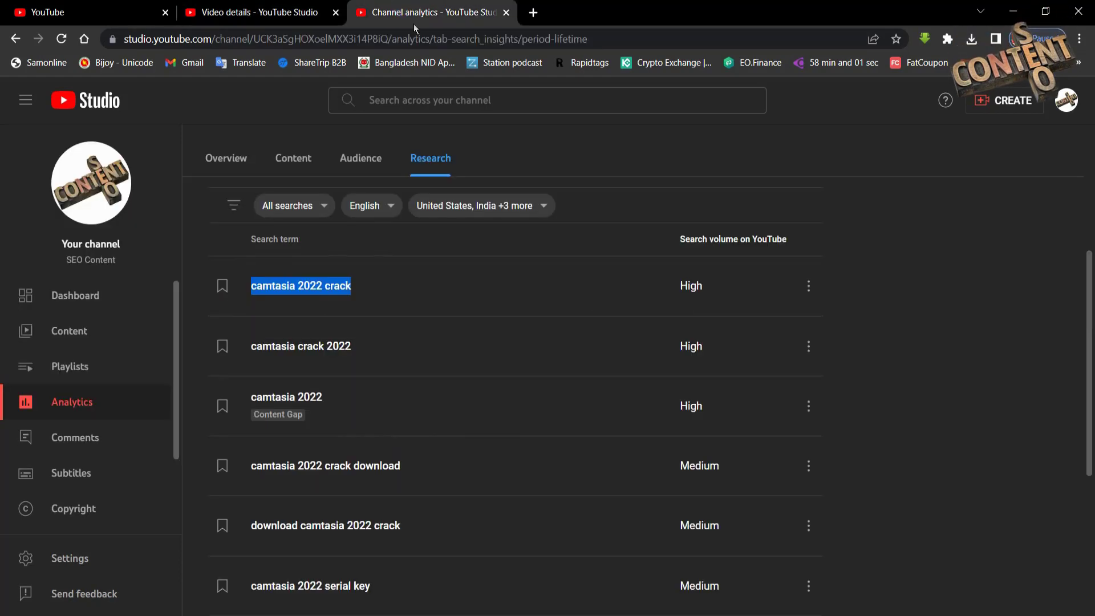
{"action": "left_click_drag", "start_coordinate": [247, 346], "coordinate": [360, 354]}
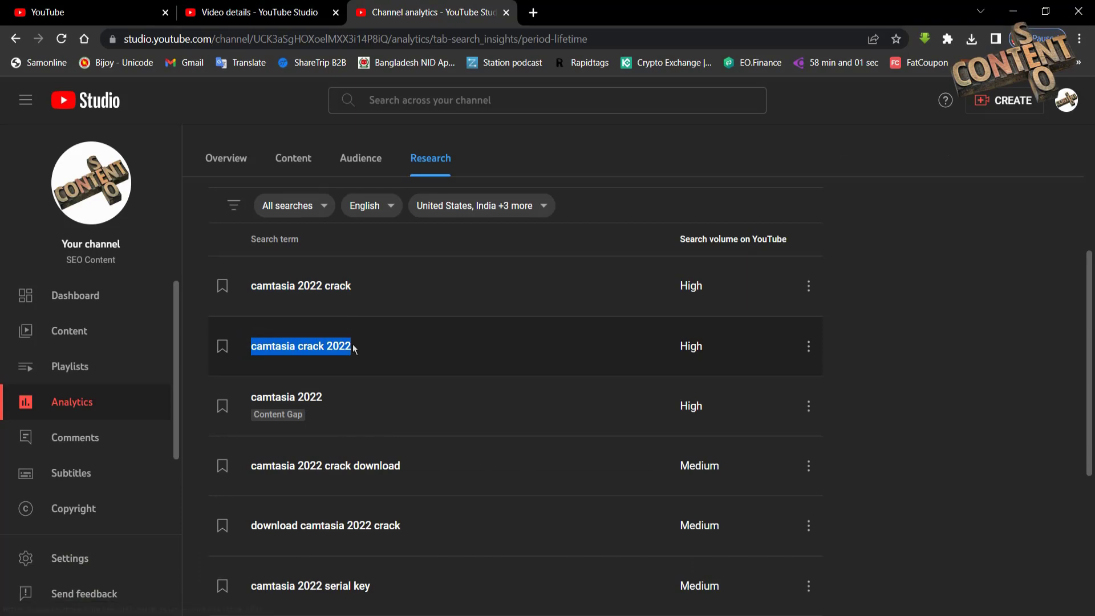
{"action": "right_click", "coordinate": [353, 346]}
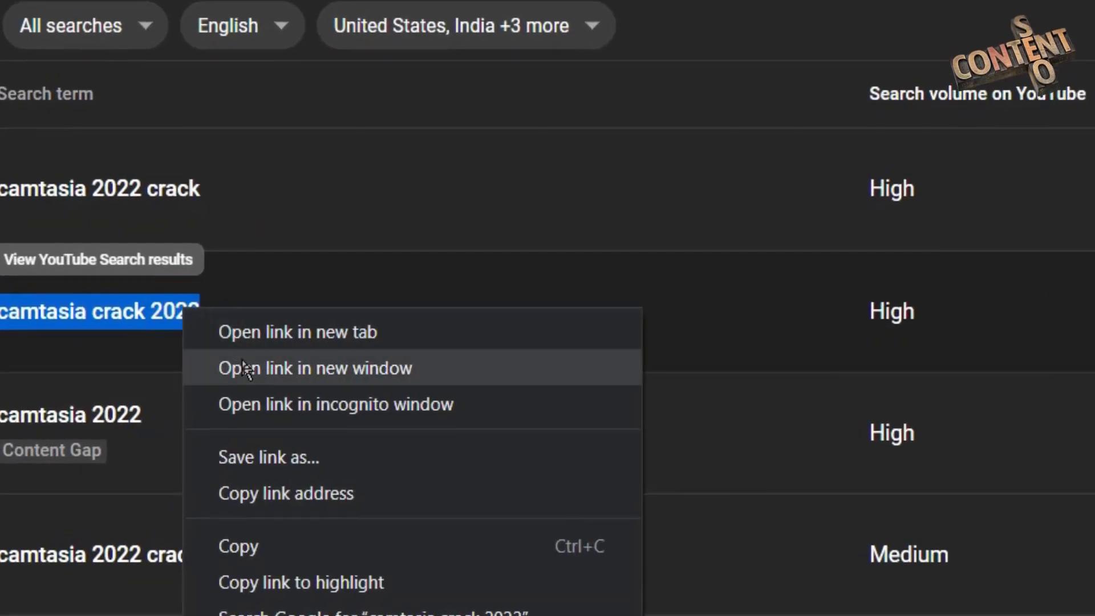
{"action": "left_click", "coordinate": [292, 533]}
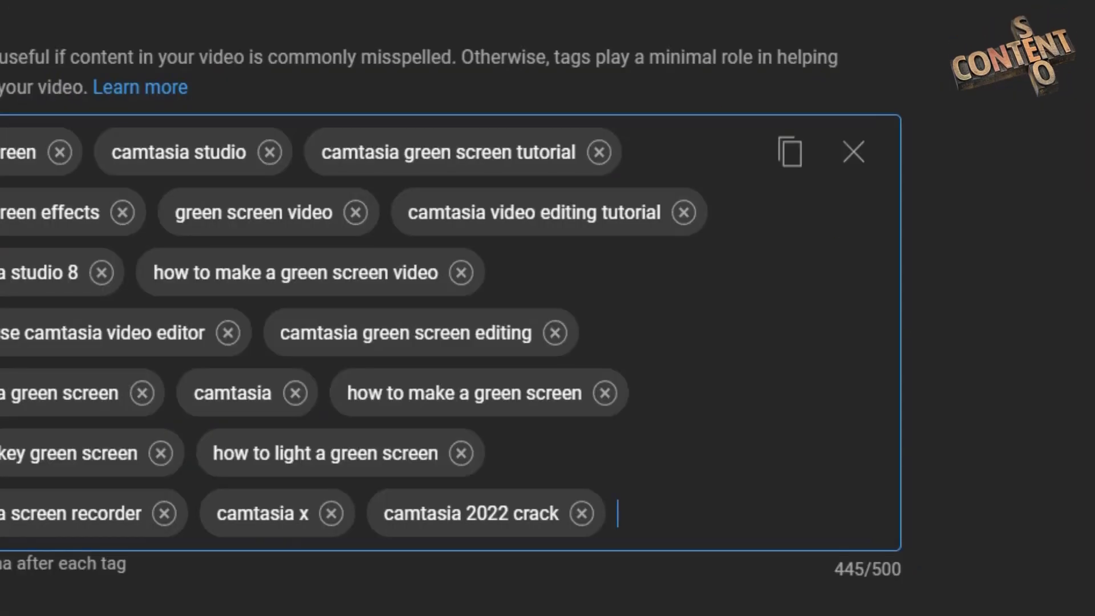
{"action": "key", "text": "ctrl+v"}
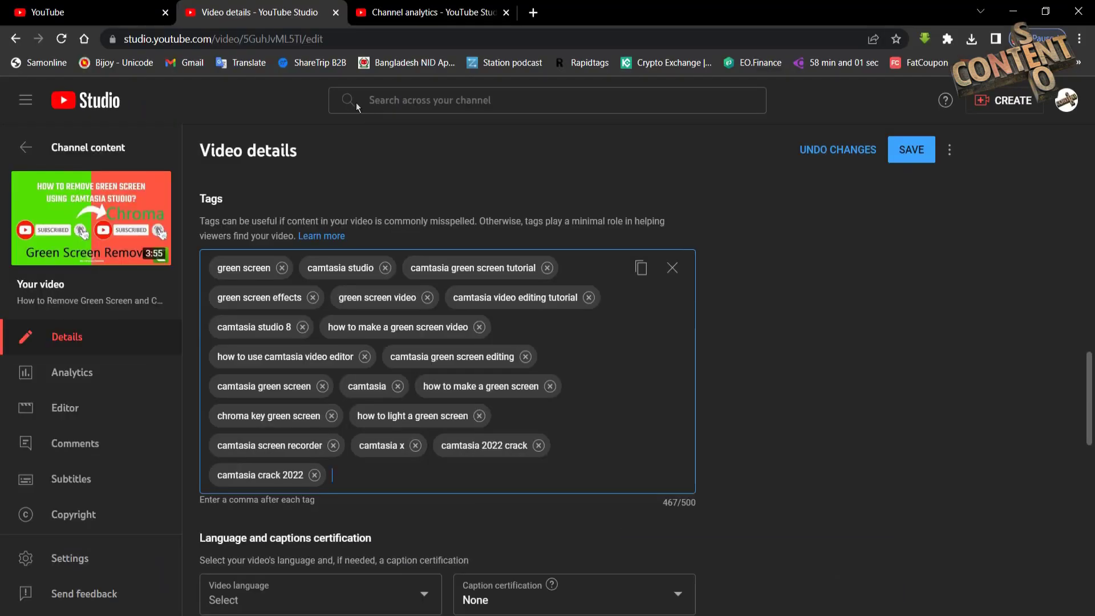
Copy the search term "camtasia 2022" from the research results and add it to the video's tags.
{"action": "left_click", "coordinate": [427, 12]}
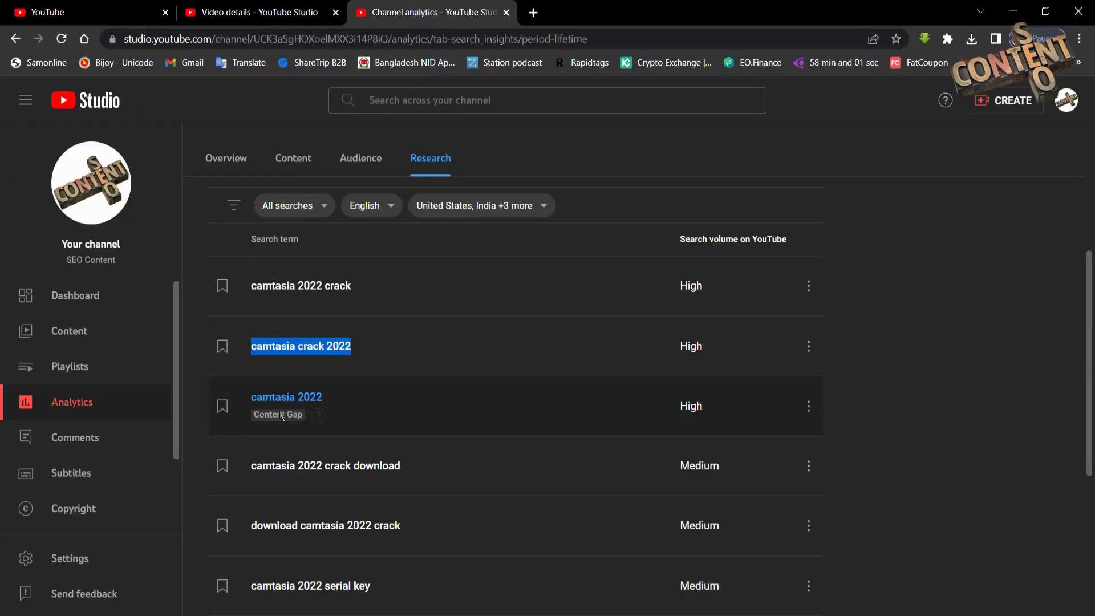
{"action": "left_click_drag", "start_coordinate": [246, 397], "coordinate": [319, 395]}
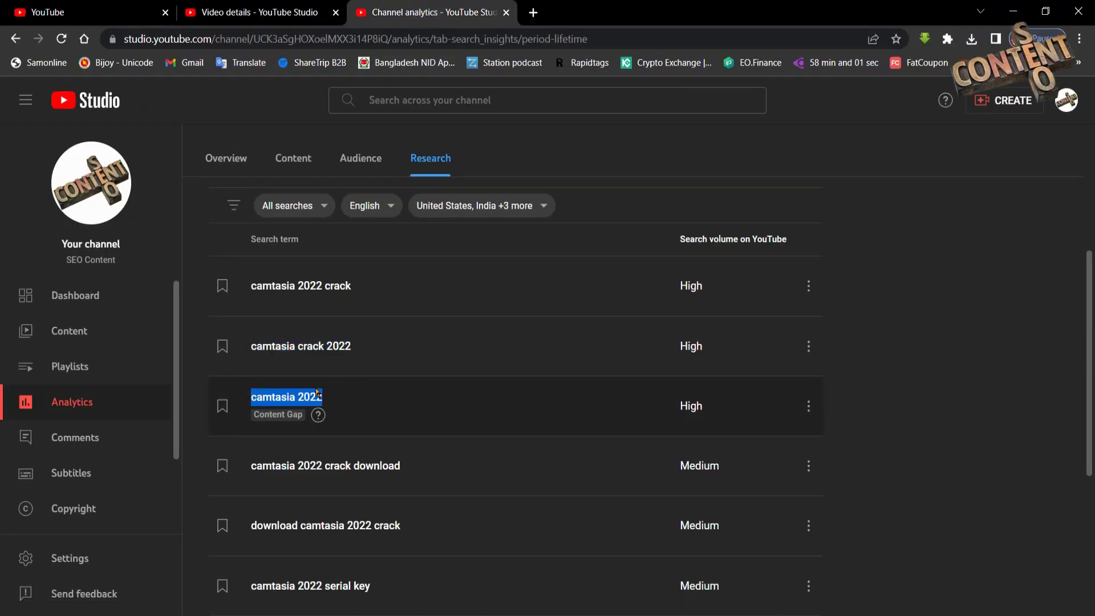
{"action": "right_click", "coordinate": [309, 400]}
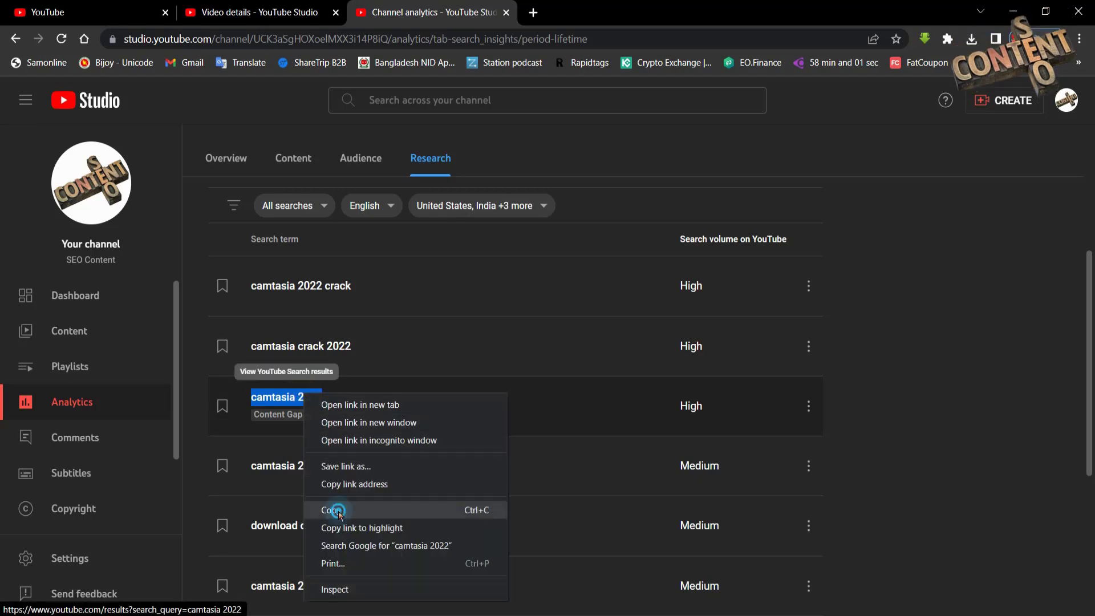
{"action": "left_click", "coordinate": [308, 507]}
{"action": "left_click", "coordinate": [274, 16]}
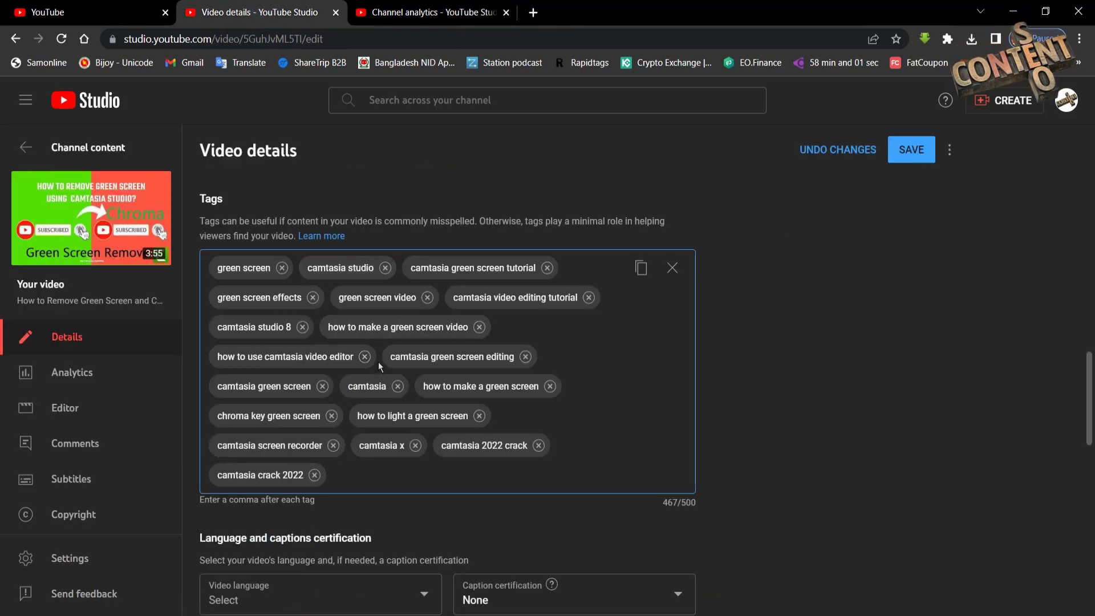
{"action": "key", "text": "ctrl+v"}
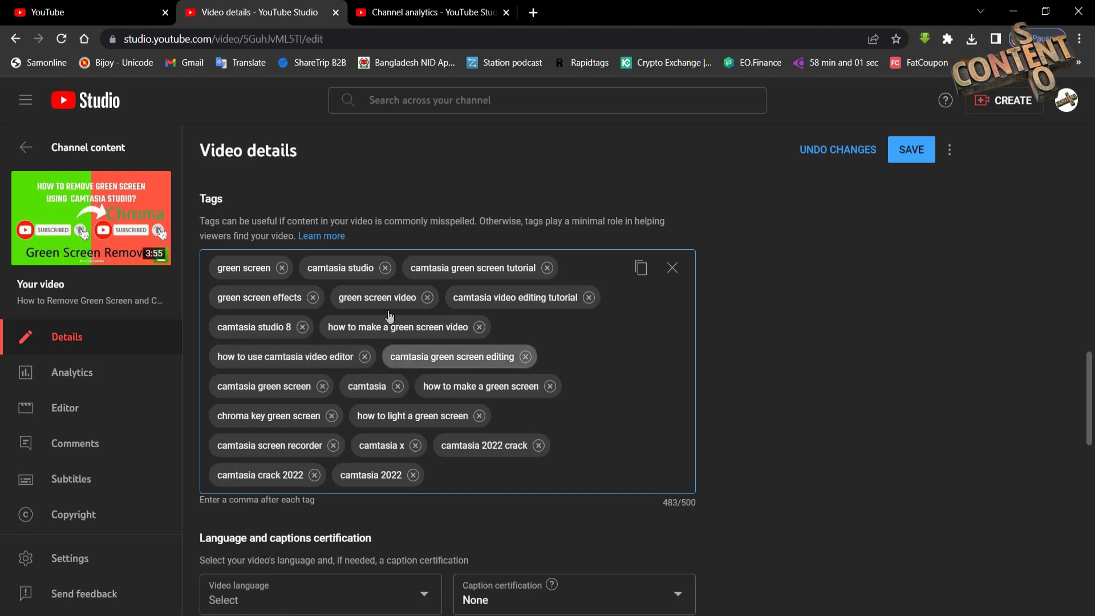
Filter the channel's research results for "Camtasia 2022" to content gaps only.
{"action": "left_click", "coordinate": [409, 17]}
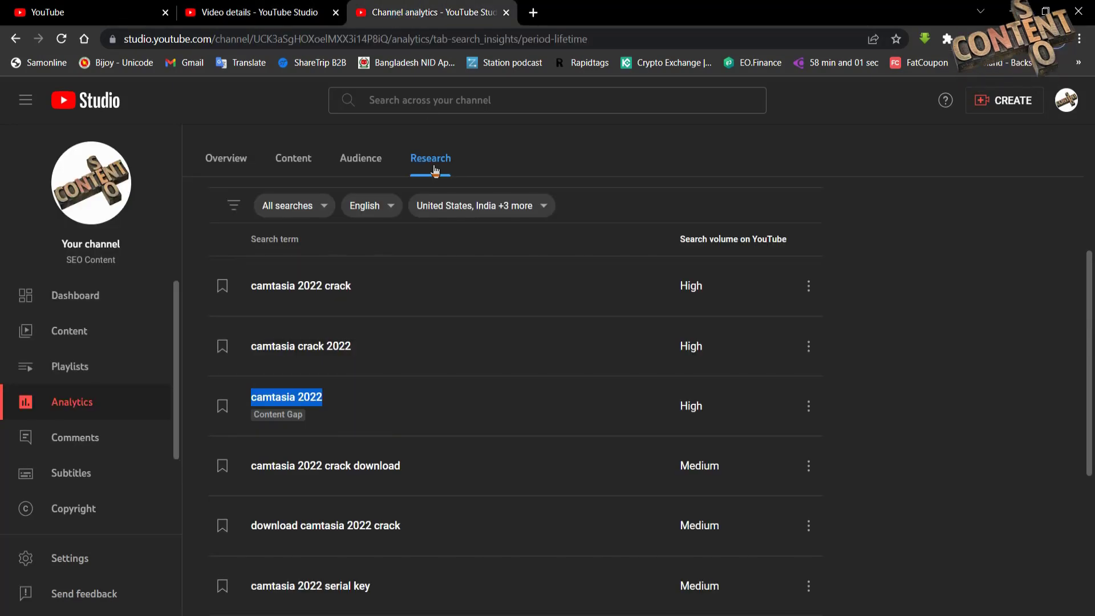
{"action": "left_click", "coordinate": [324, 208]}
{"action": "left_click", "coordinate": [278, 288]}
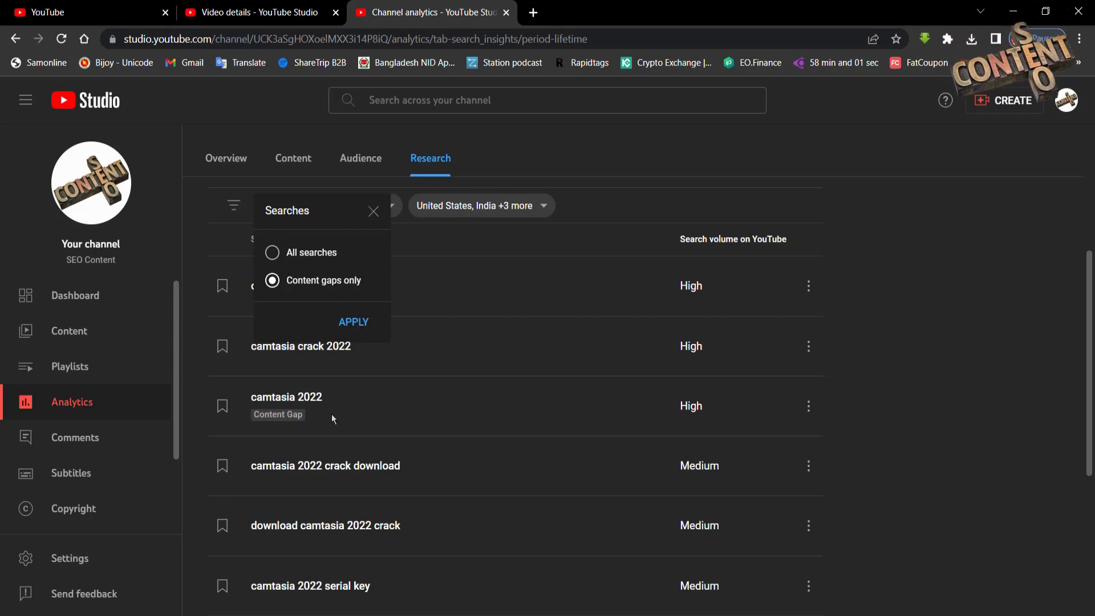
{"action": "left_click", "coordinate": [351, 321]}
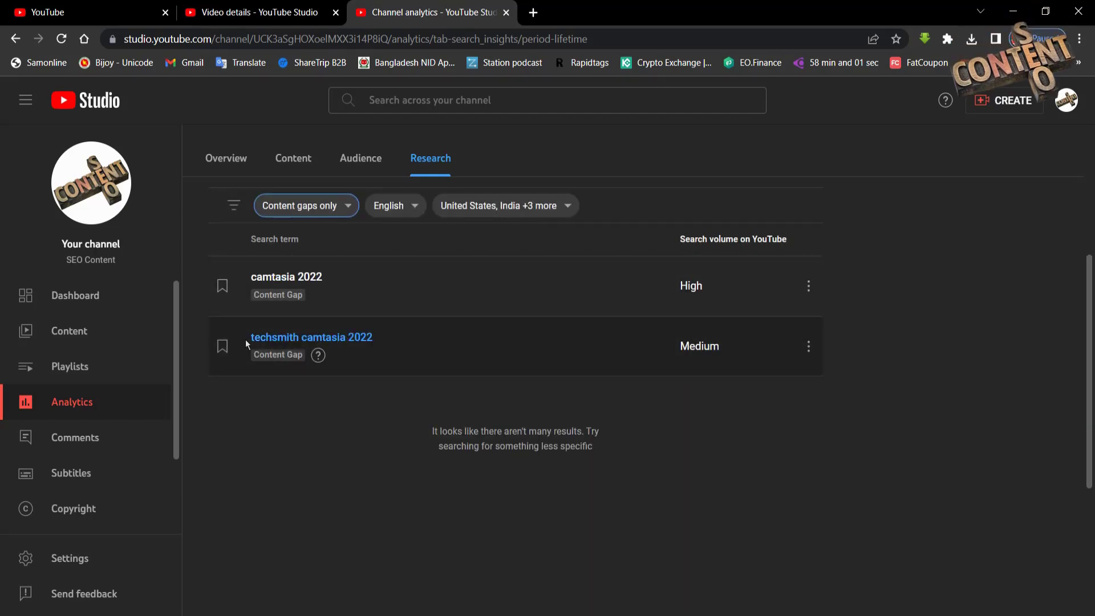
Copy the content-gap term "techsmith camtasia 2022" into the video's tags and remove the tag "camtasia studio 8".
{"action": "left_click_drag", "start_coordinate": [245, 340], "coordinate": [376, 340]}
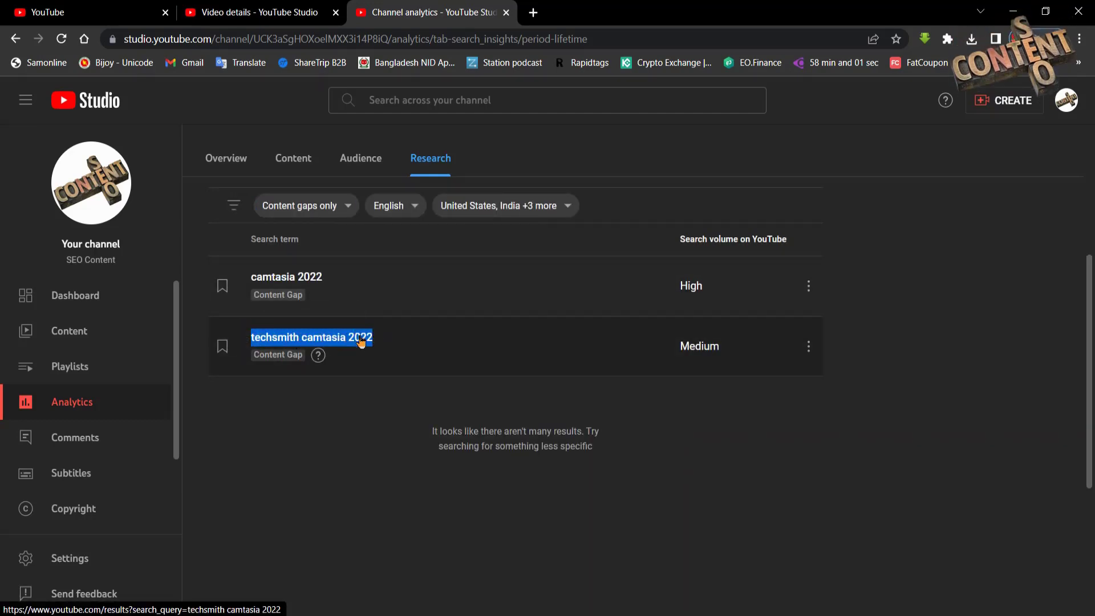
{"action": "right_click", "coordinate": [358, 337]}
{"action": "left_click", "coordinate": [391, 454]}
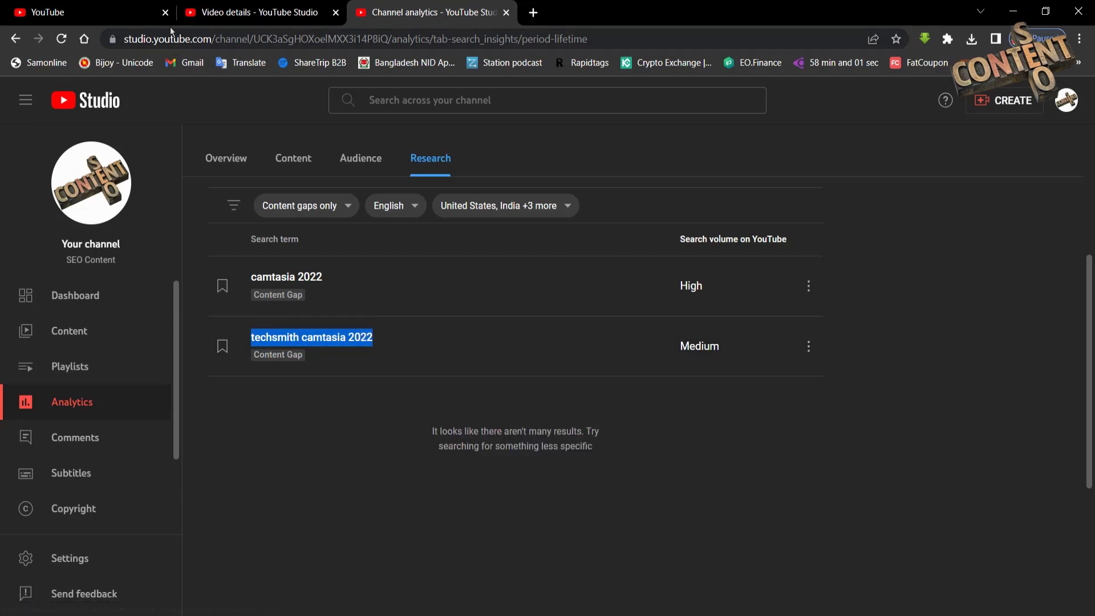
{"action": "left_click", "coordinate": [251, 12]}
{"action": "key", "text": "ctrl+v"}
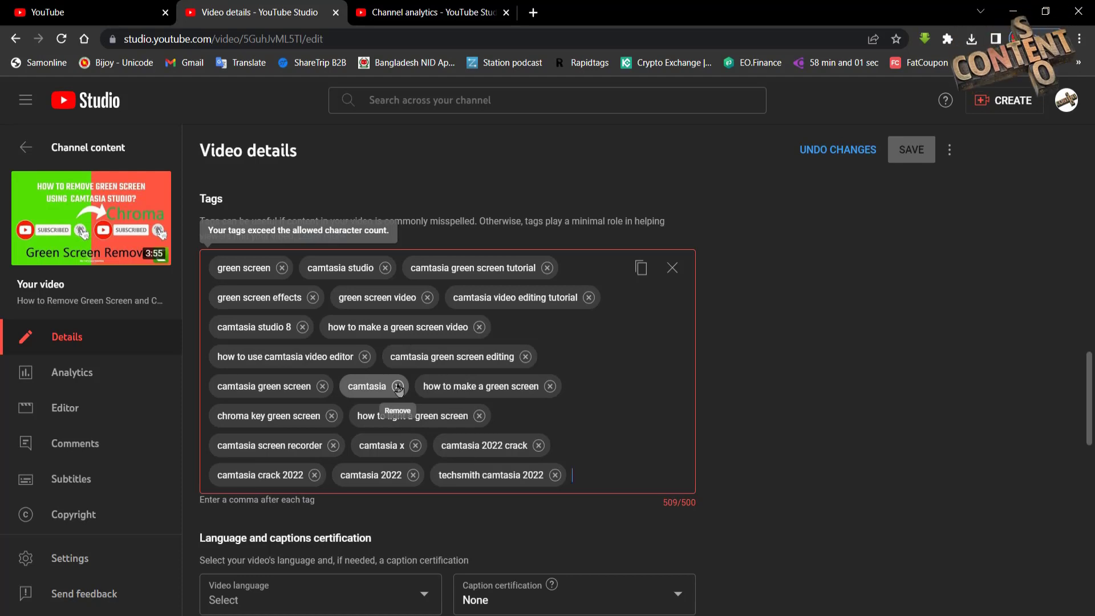
{"action": "left_click", "coordinate": [302, 327]}
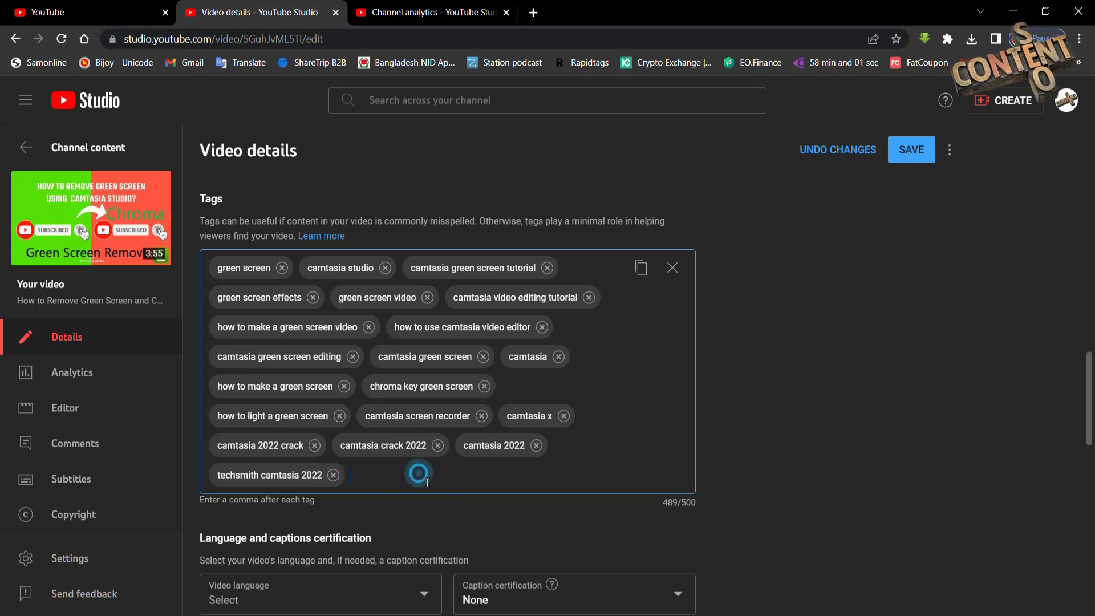
Set the research results filter back to all searches.
{"action": "left_click", "coordinate": [422, 19]}
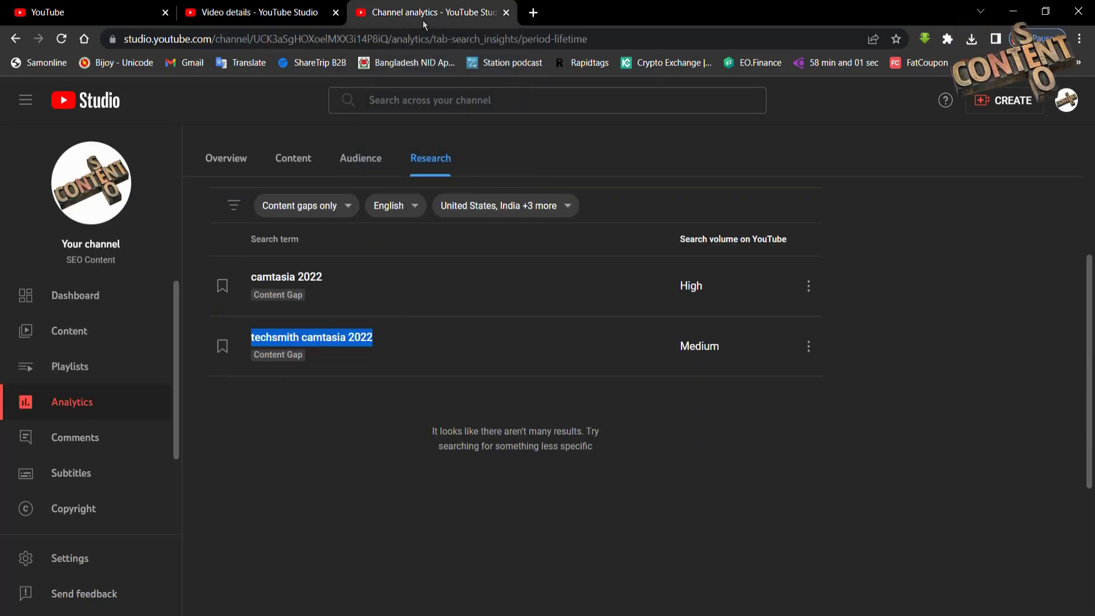
{"action": "left_click", "coordinate": [334, 206]}
{"action": "left_click", "coordinate": [290, 253]}
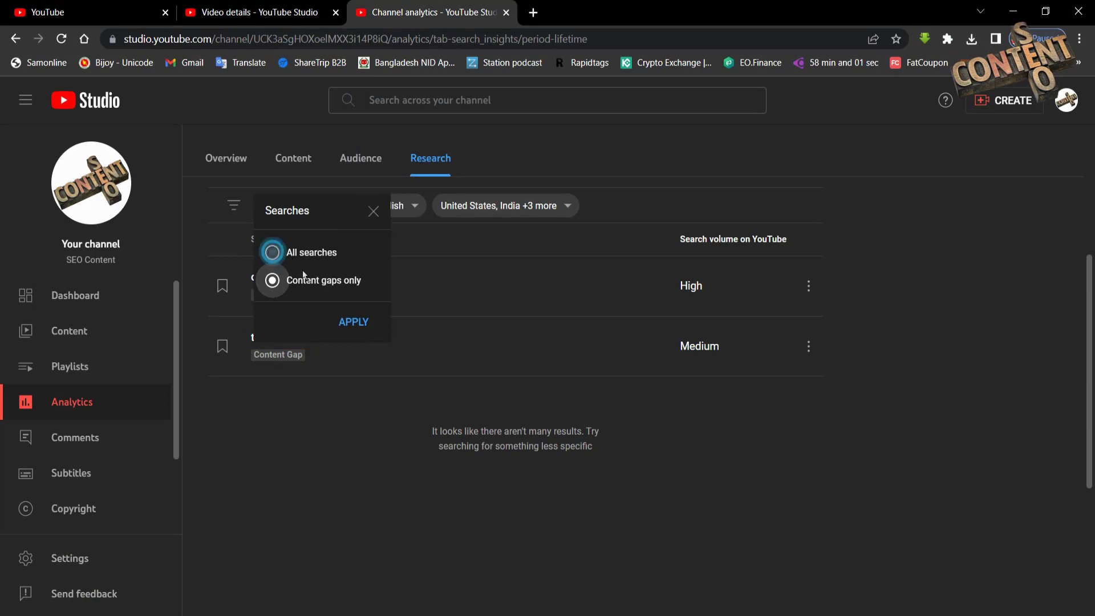
{"action": "left_click", "coordinate": [365, 322]}
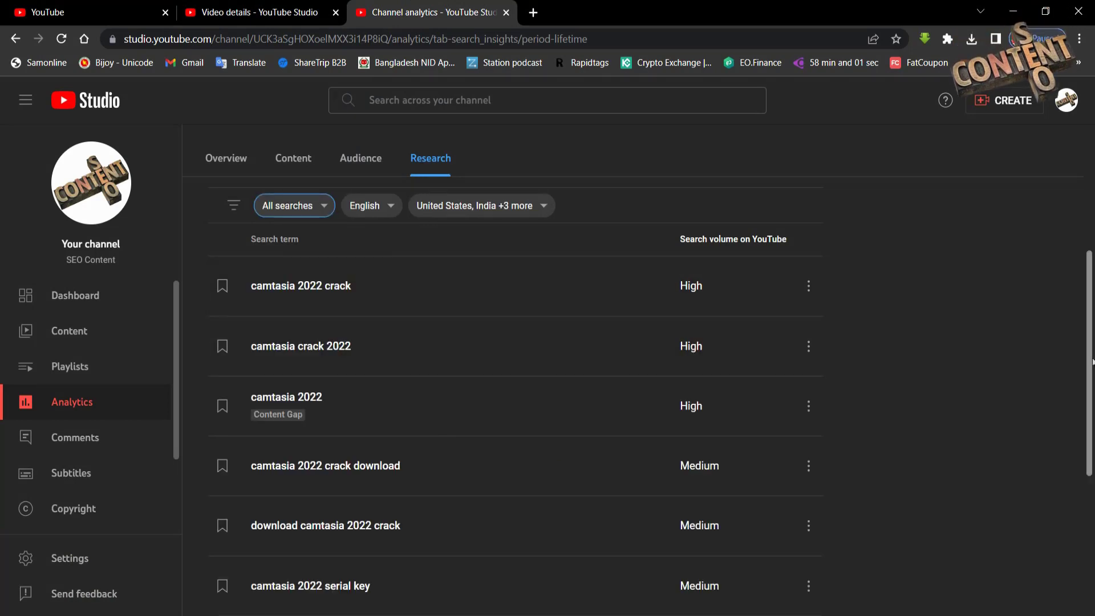
Shorten the research search term to "Camtasia" and run the search.
{"action": "left_click_drag", "start_coordinate": [1092, 360], "coordinate": [1092, 235]}
{"action": "scroll", "coordinate": [681, 408], "scroll_direction": "down", "scroll_amount": 1}
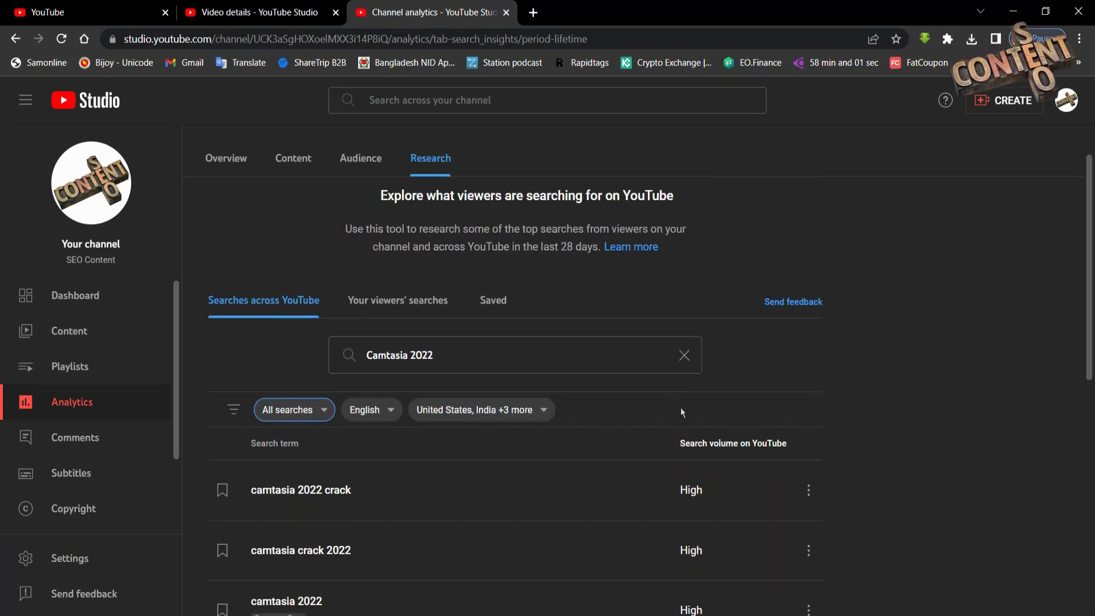
{"action": "left_click", "coordinate": [484, 362]}
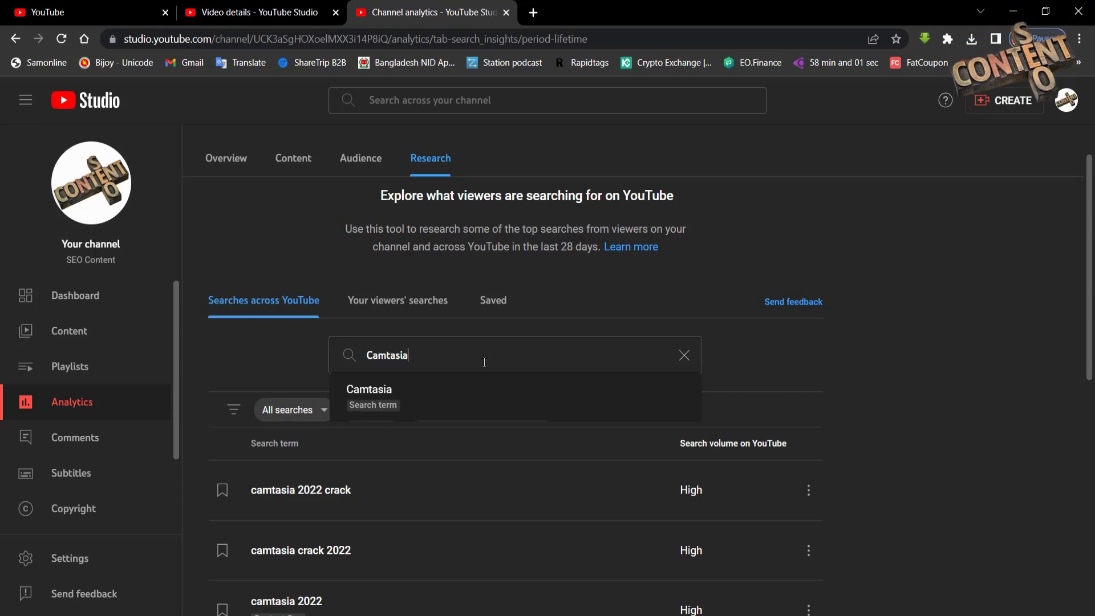
{"action": "left_click", "coordinate": [412, 409]}
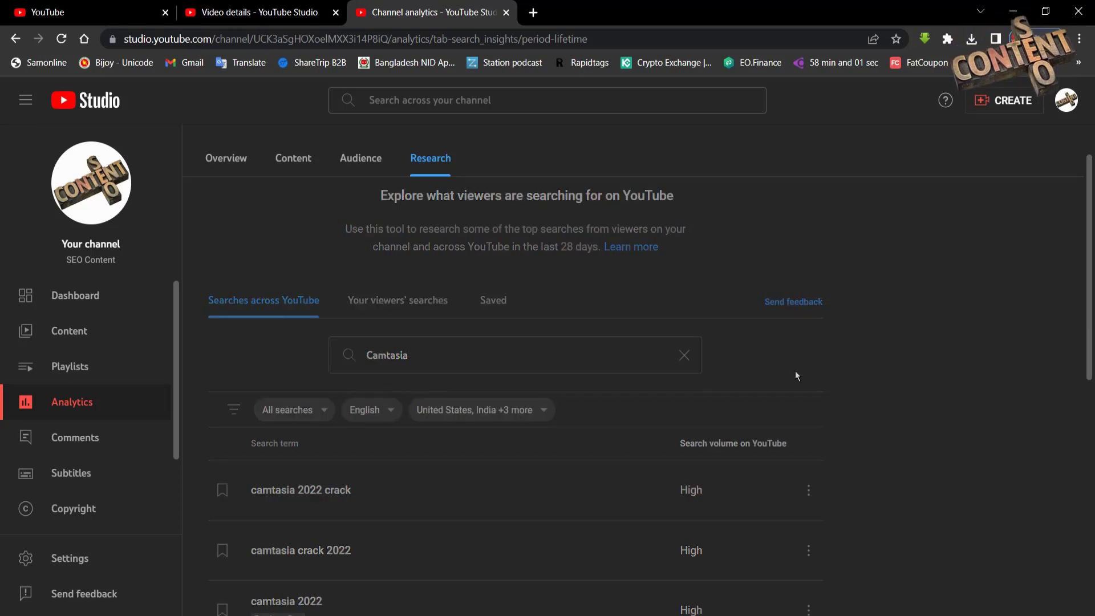
Copy the content-gap term "camtasia download" into the video's tags and remove the tag "camtasia x".
{"action": "scroll", "coordinate": [513, 399], "scroll_direction": "down", "scroll_amount": 3}
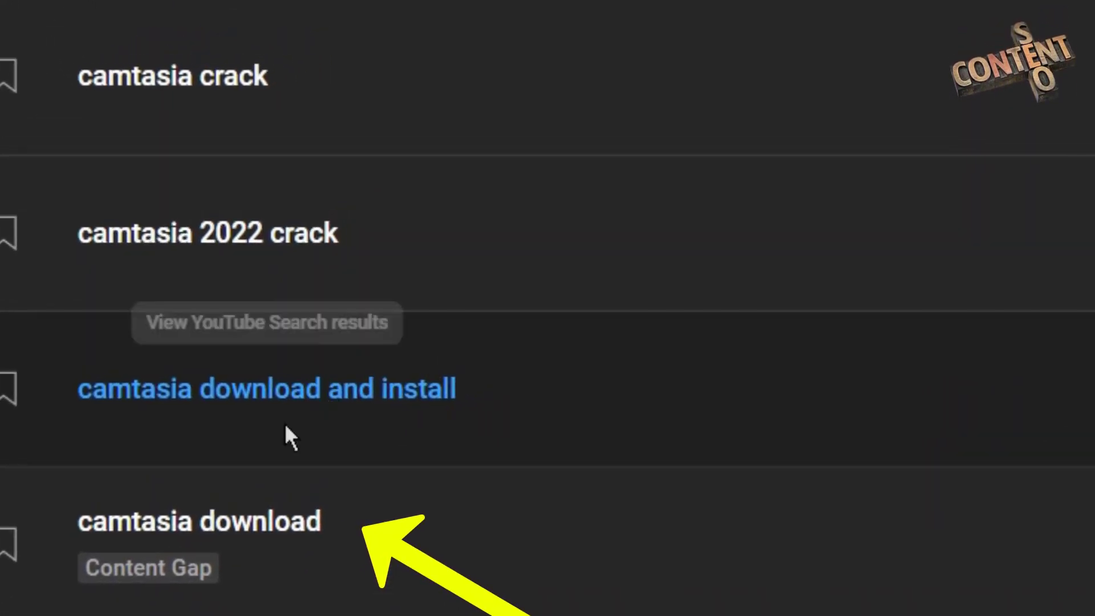
{"action": "left_click_drag", "start_coordinate": [74, 520], "coordinate": [333, 522]}
{"action": "right_click", "coordinate": [282, 531]}
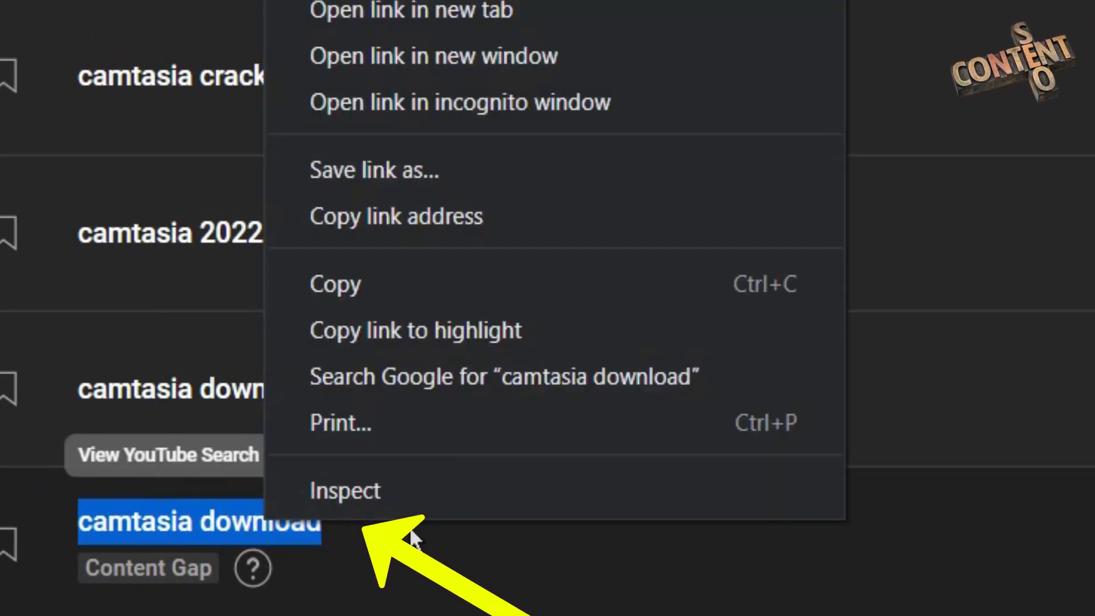
{"action": "left_click", "coordinate": [357, 289]}
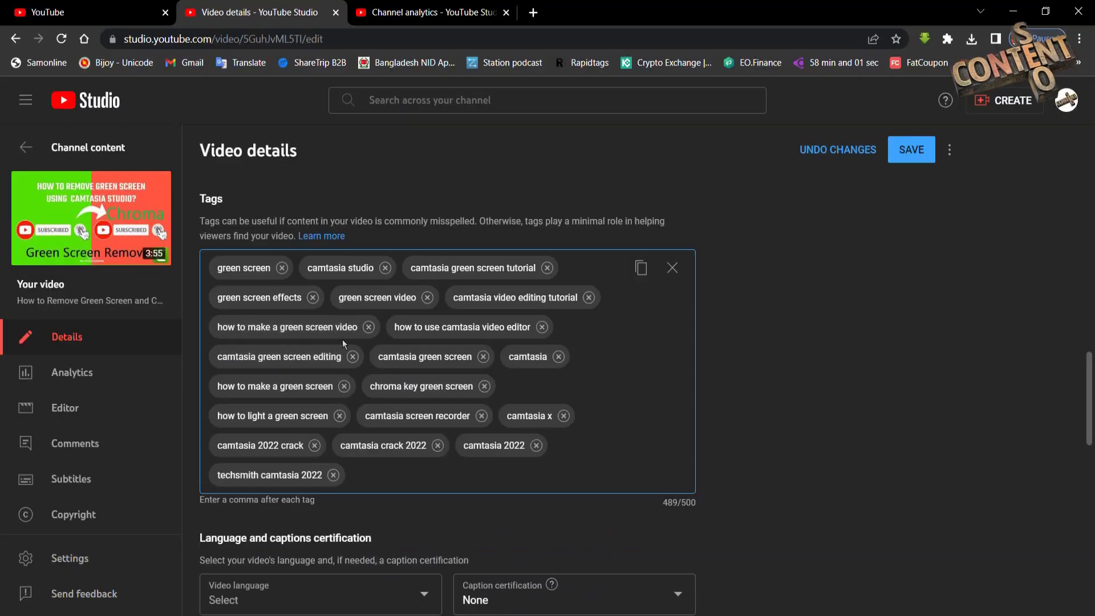
{"action": "key", "text": "ctrl+v"}
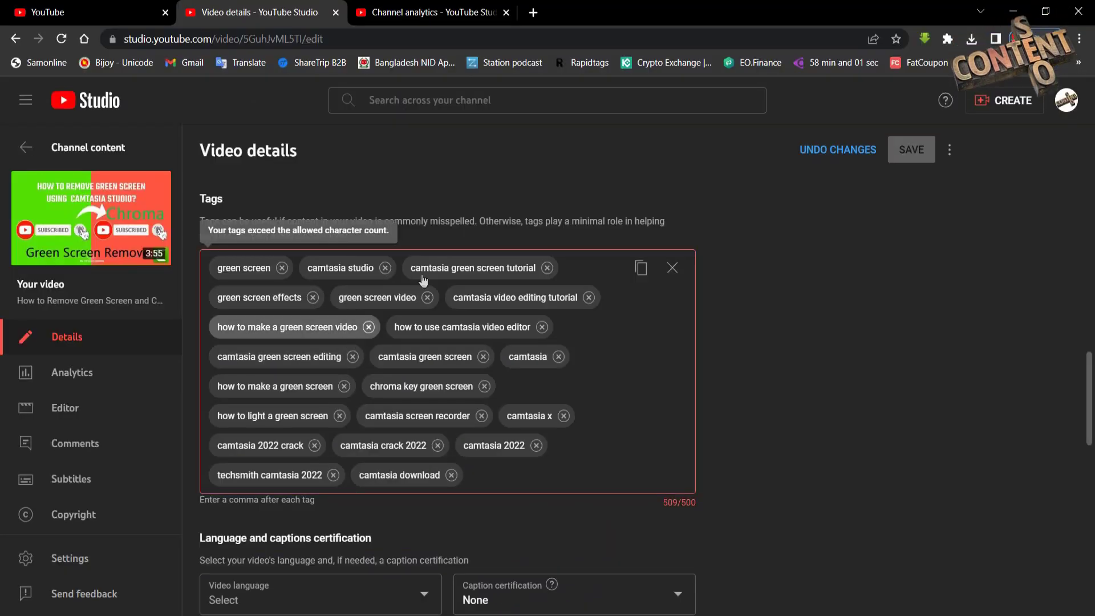
{"action": "left_click", "coordinate": [564, 416]}
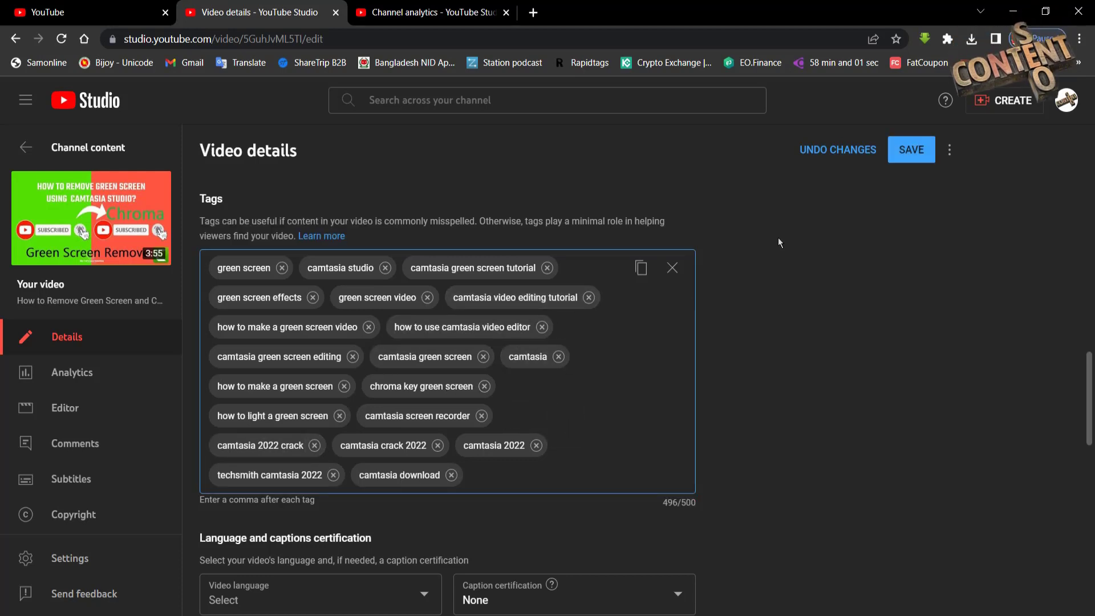
Save the video's tag changes and return to the channel's video list.
{"action": "left_click", "coordinate": [911, 152]}
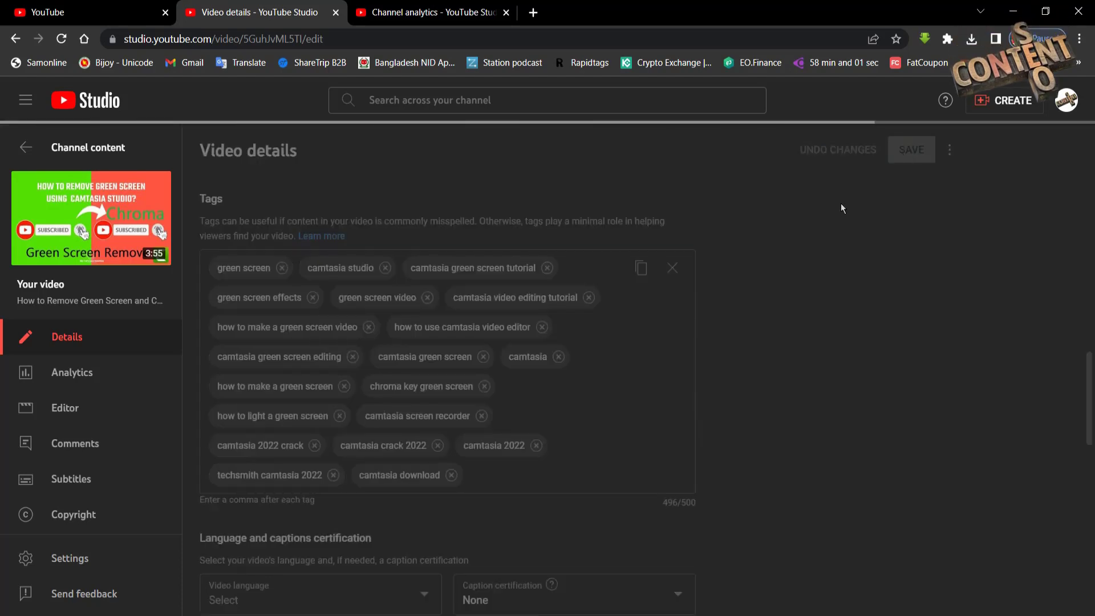
{"action": "left_click", "coordinate": [22, 150]}
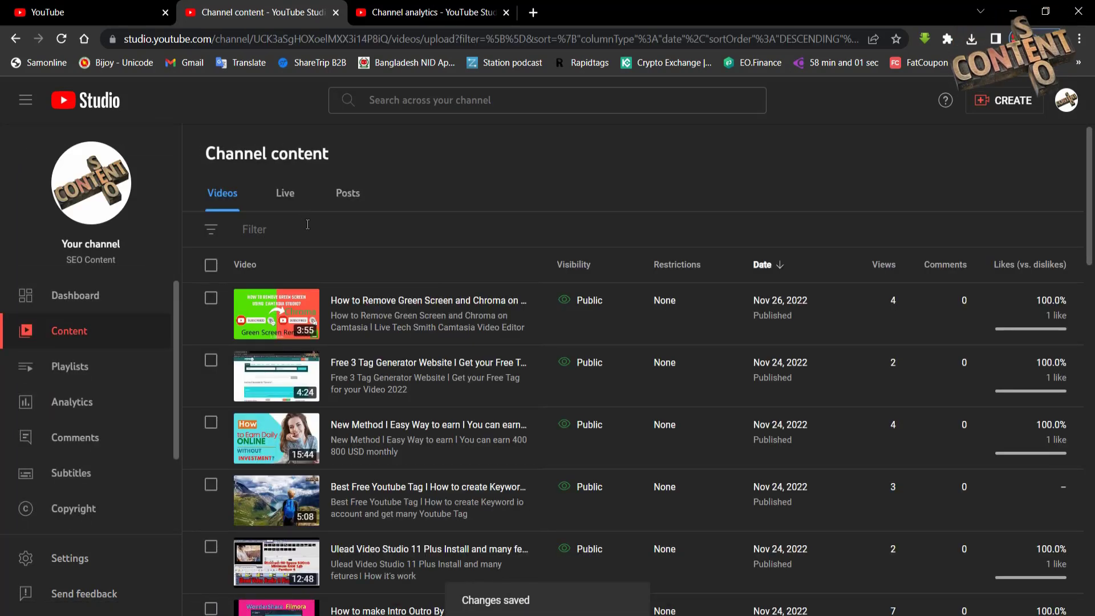
Return to the channel analytics research page, clear the "Camtasia" search and run the suggested example search "how to".
{"action": "left_click", "coordinate": [397, 17]}
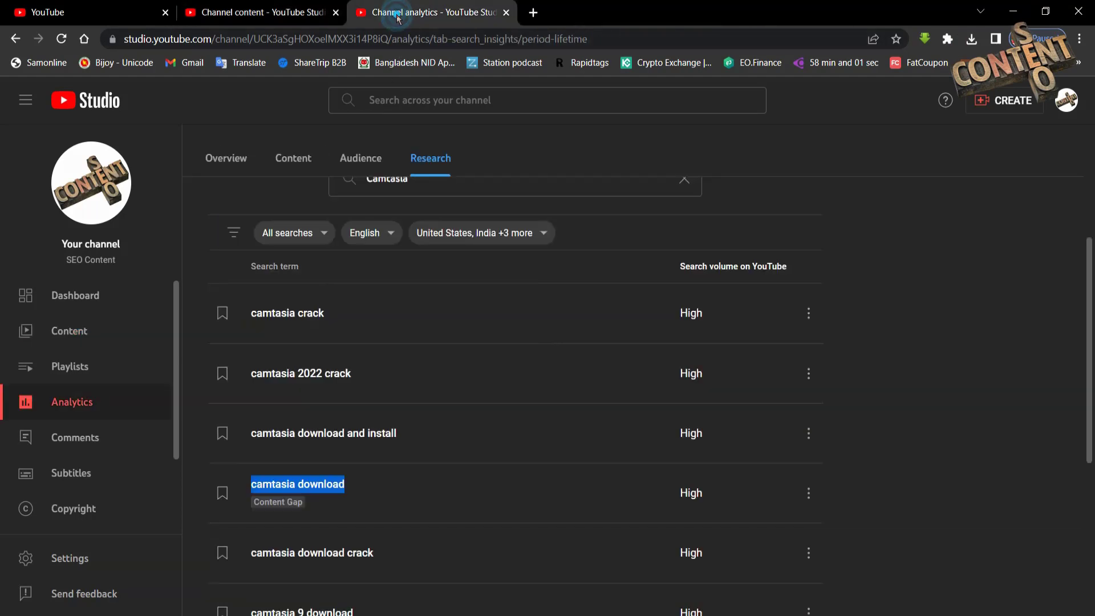
{"action": "scroll", "coordinate": [513, 399], "scroll_direction": "up", "scroll_amount": 5}
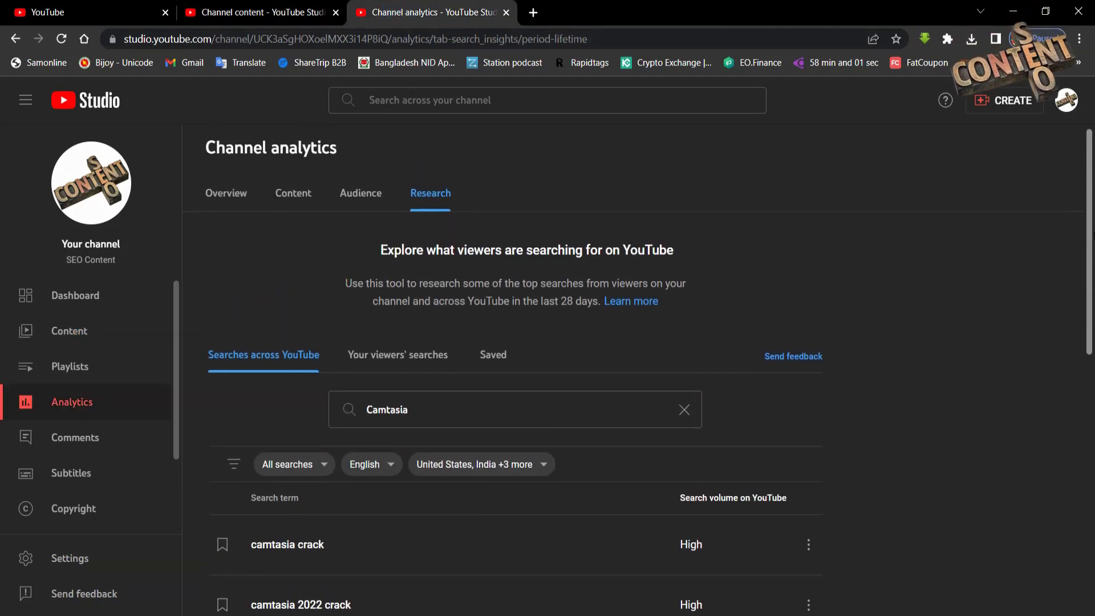
{"action": "left_click", "coordinate": [685, 416]}
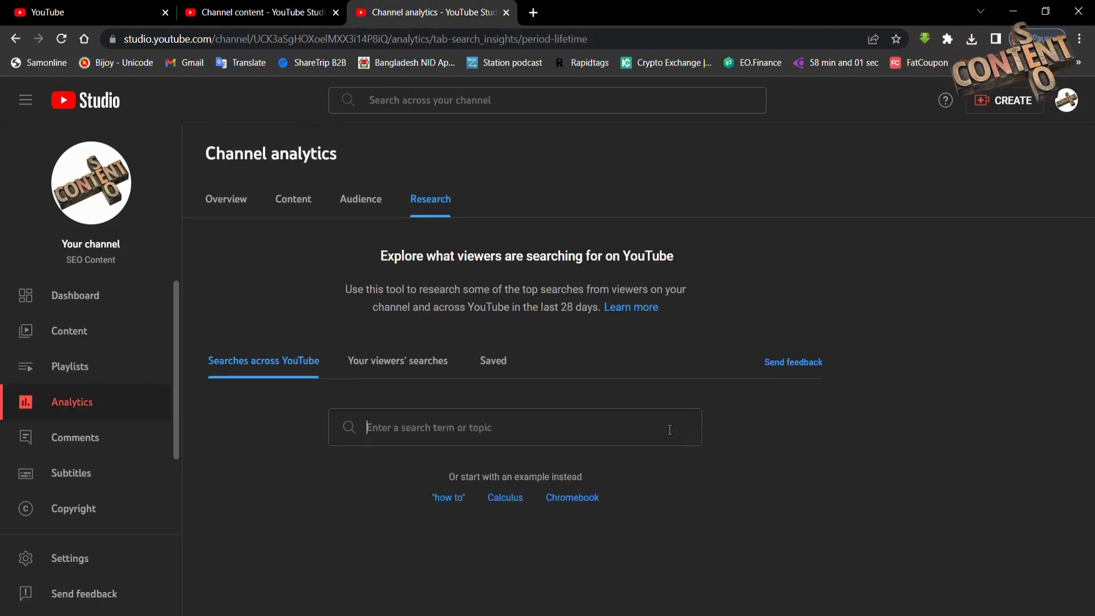
{"action": "left_click", "coordinate": [449, 498]}
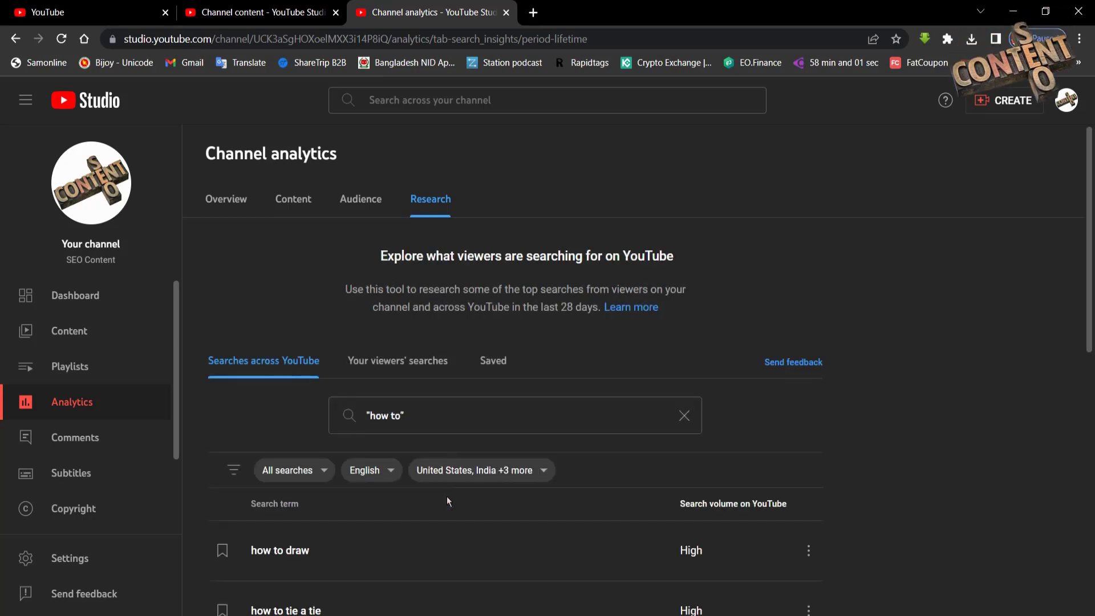
Examine the search terms and their search volumes for "how to", then clear that search.
{"action": "scroll", "coordinate": [513, 399], "scroll_direction": "down", "scroll_amount": 4}
{"action": "scroll", "coordinate": [1089, 365], "scroll_direction": "down", "scroll_amount": 3}
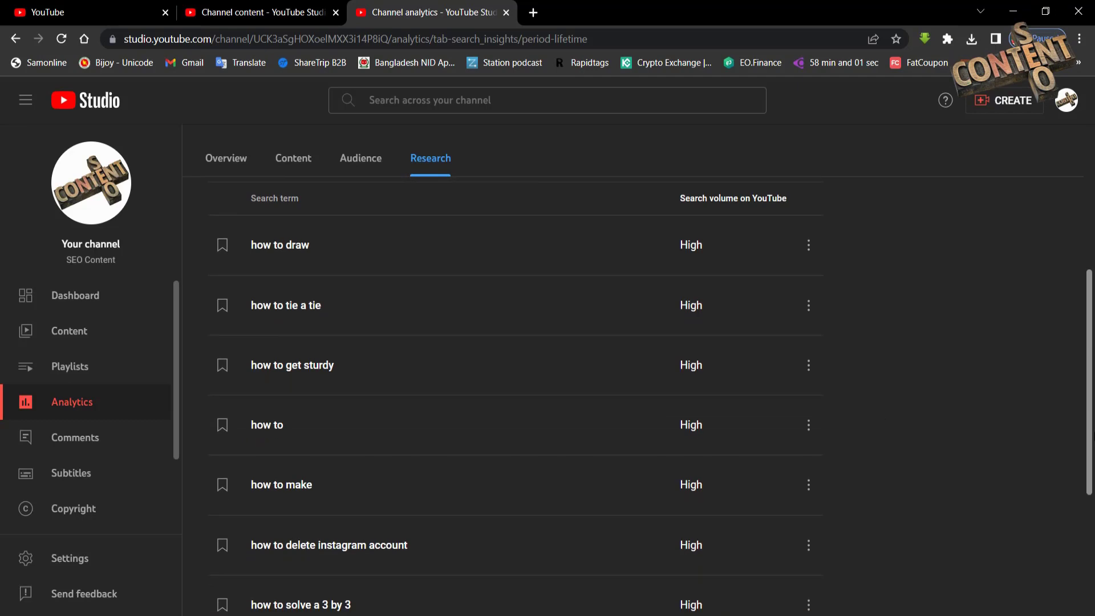
{"action": "scroll", "coordinate": [1090, 399], "scroll_direction": "up", "scroll_amount": 2}
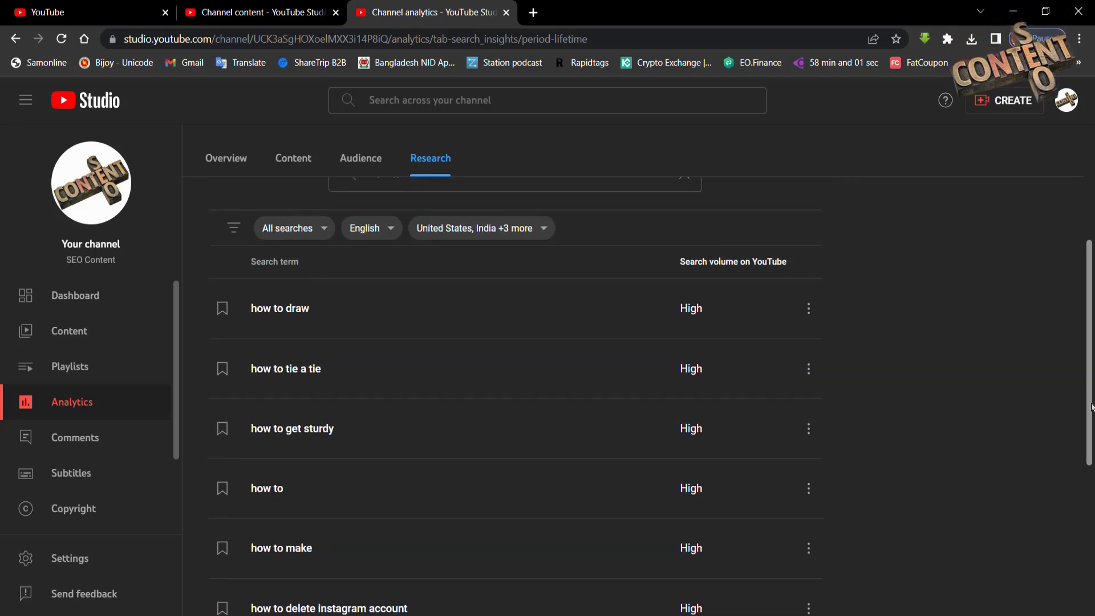
{"action": "left_click_drag", "start_coordinate": [675, 308], "coordinate": [713, 507]}
{"action": "left_click_drag", "start_coordinate": [722, 596], "coordinate": [707, 533]}
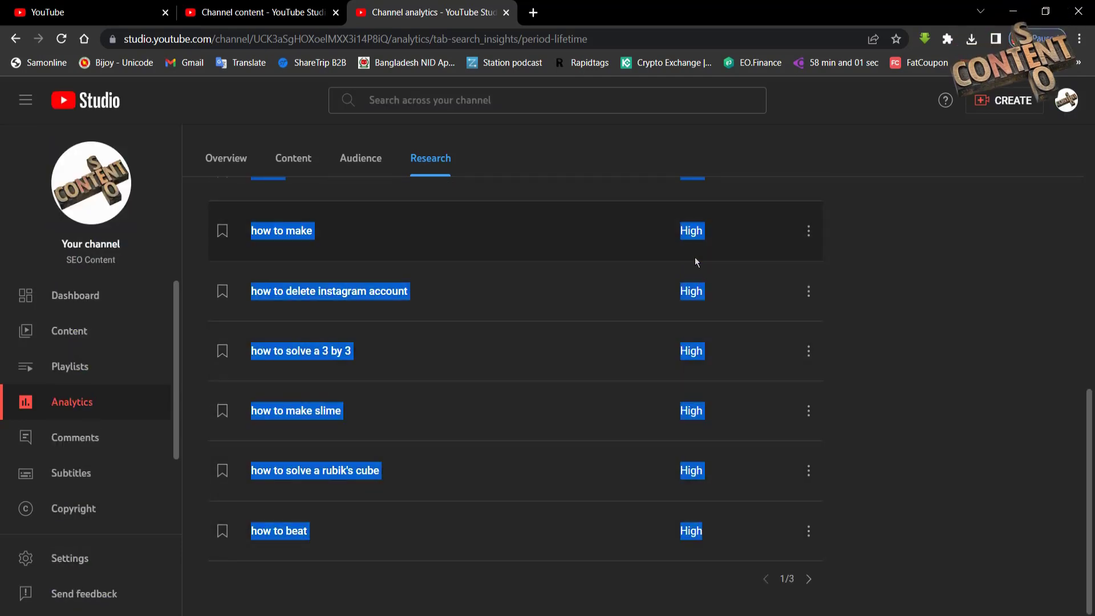
{"action": "left_click_drag", "start_coordinate": [1029, 503], "coordinate": [1034, 477]}
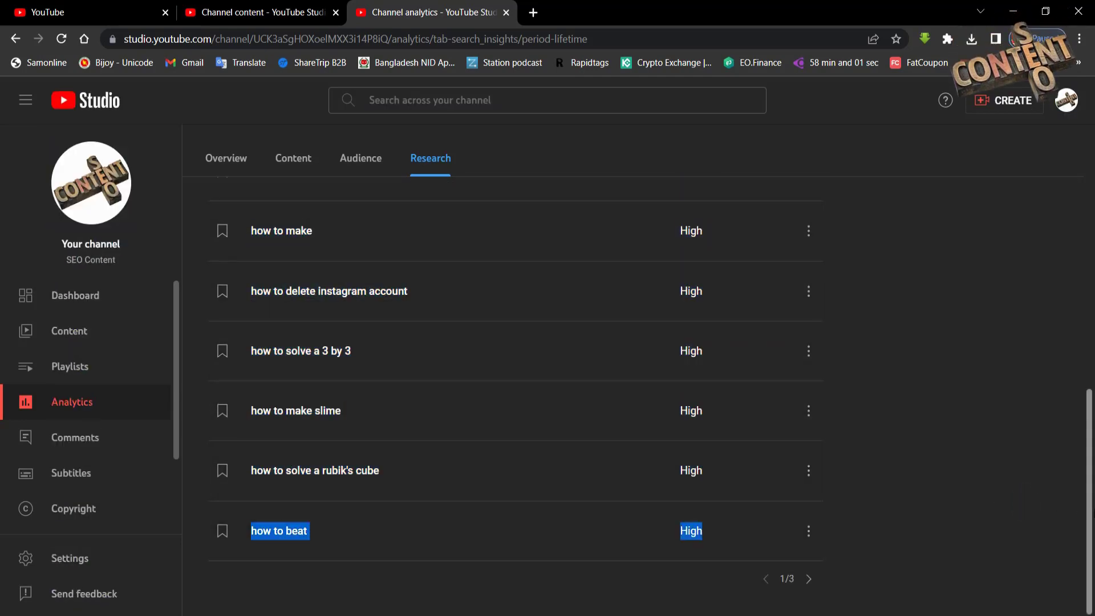
{"action": "left_click_drag", "start_coordinate": [1089, 509], "coordinate": [1088, 377]}
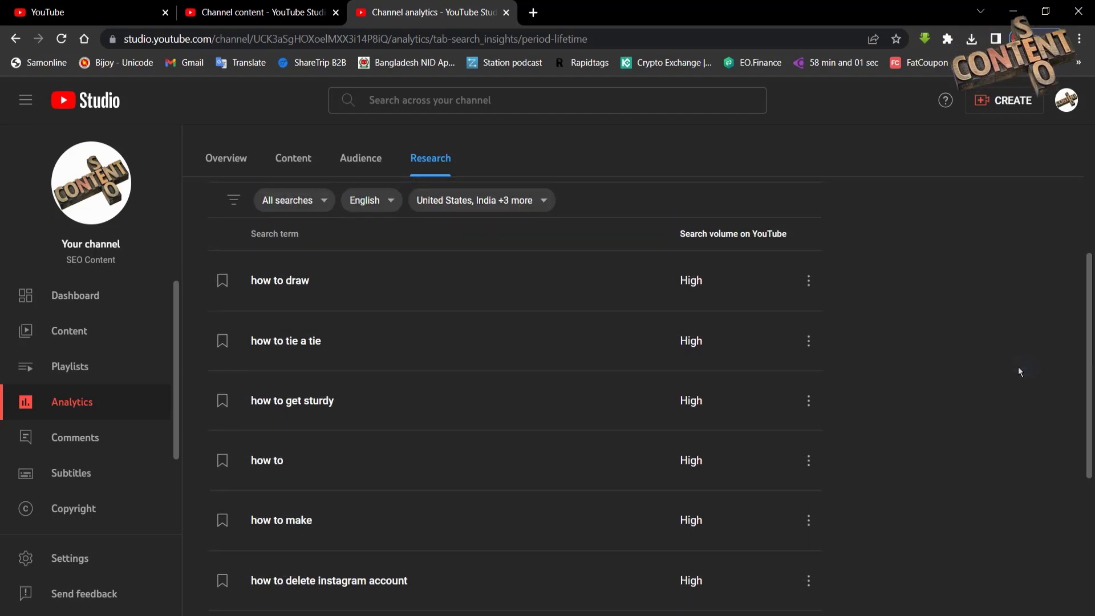
{"action": "scroll", "coordinate": [793, 384], "scroll_direction": "up", "scroll_amount": 4}
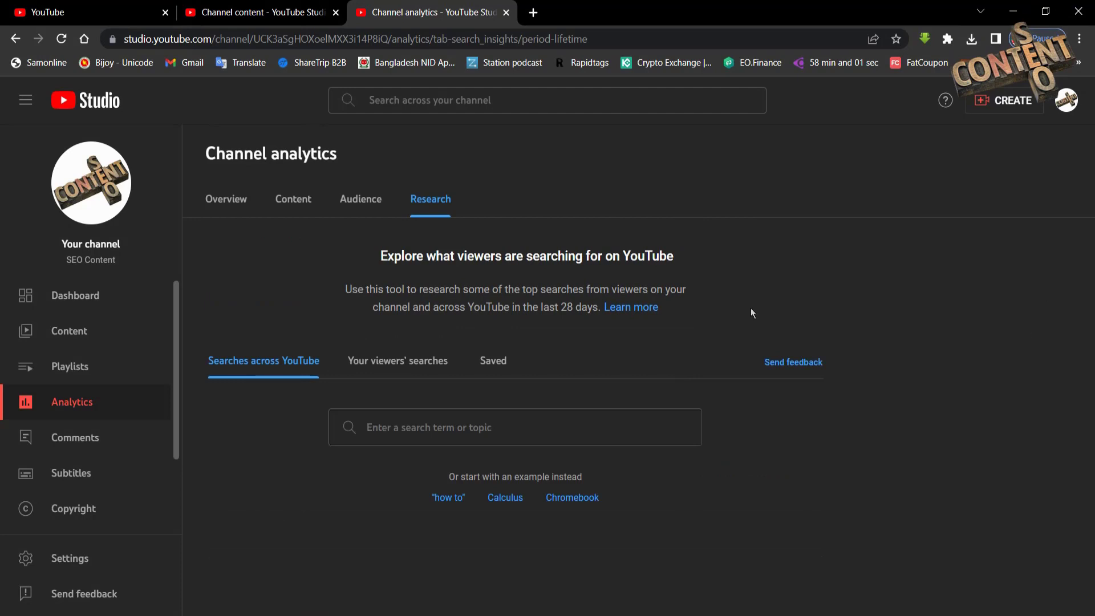
Run the suggested example search "Calculus" and view its search terms.
{"action": "left_click", "coordinate": [505, 498]}
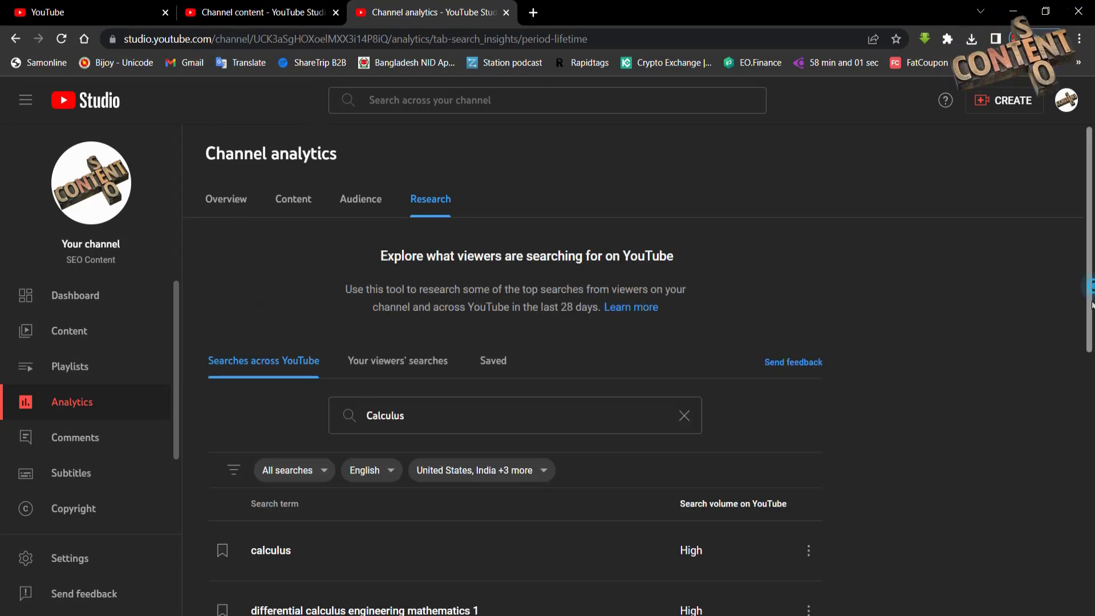
{"action": "left_click_drag", "start_coordinate": [1089, 288], "coordinate": [1065, 284]}
{"action": "scroll", "coordinate": [1065, 283], "scroll_direction": "up", "scroll_amount": 1}
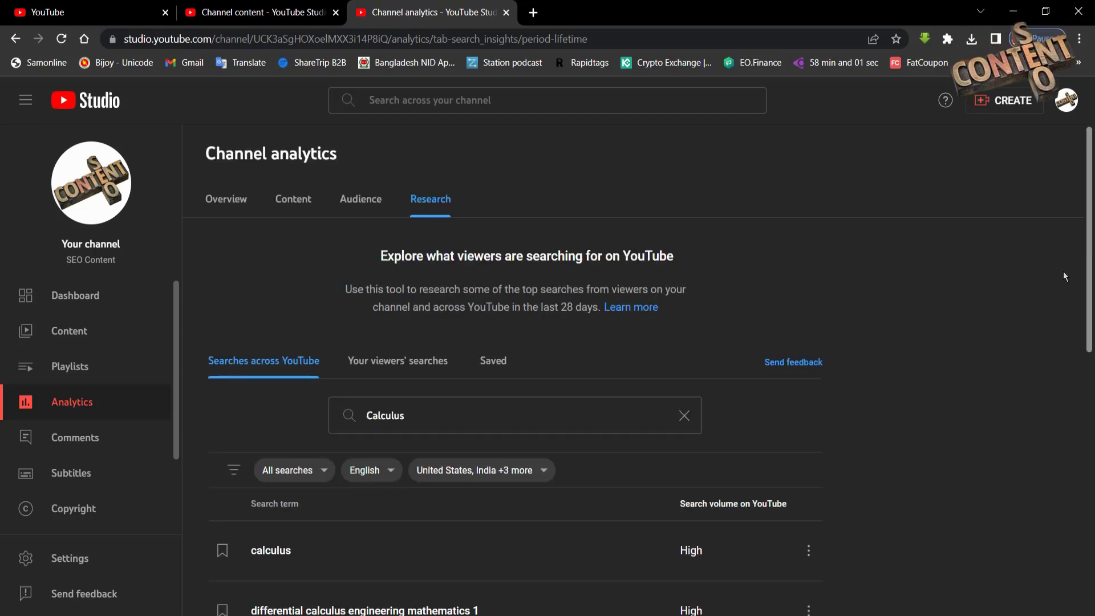
Replace the "Calculus" search with the suggested example "Chromebook" and review its search terms and volumes.
{"action": "left_click", "coordinate": [685, 418]}
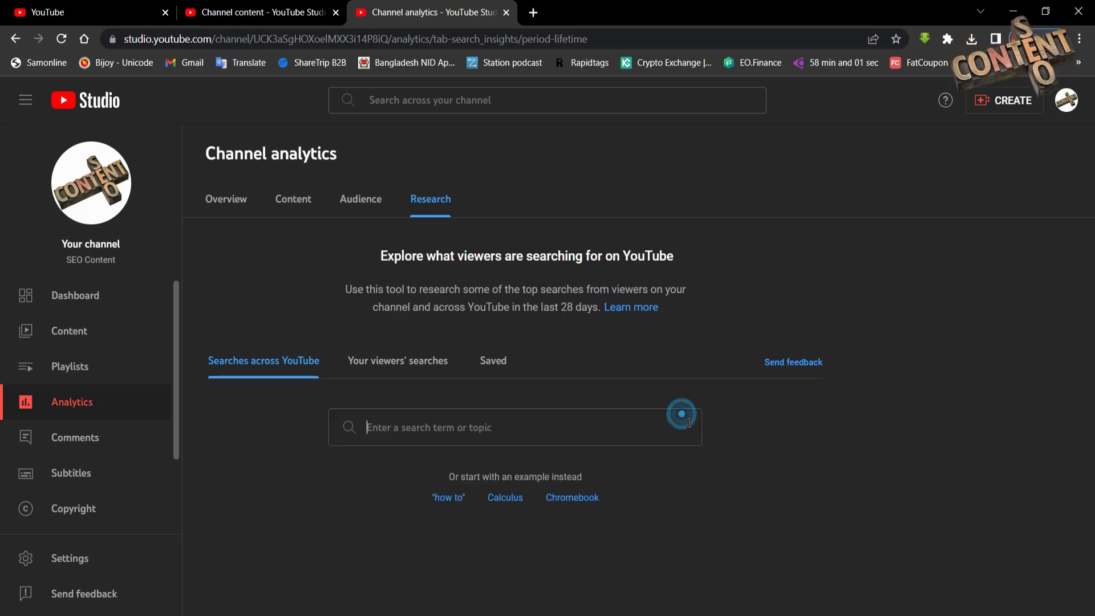
{"action": "left_click", "coordinate": [572, 498]}
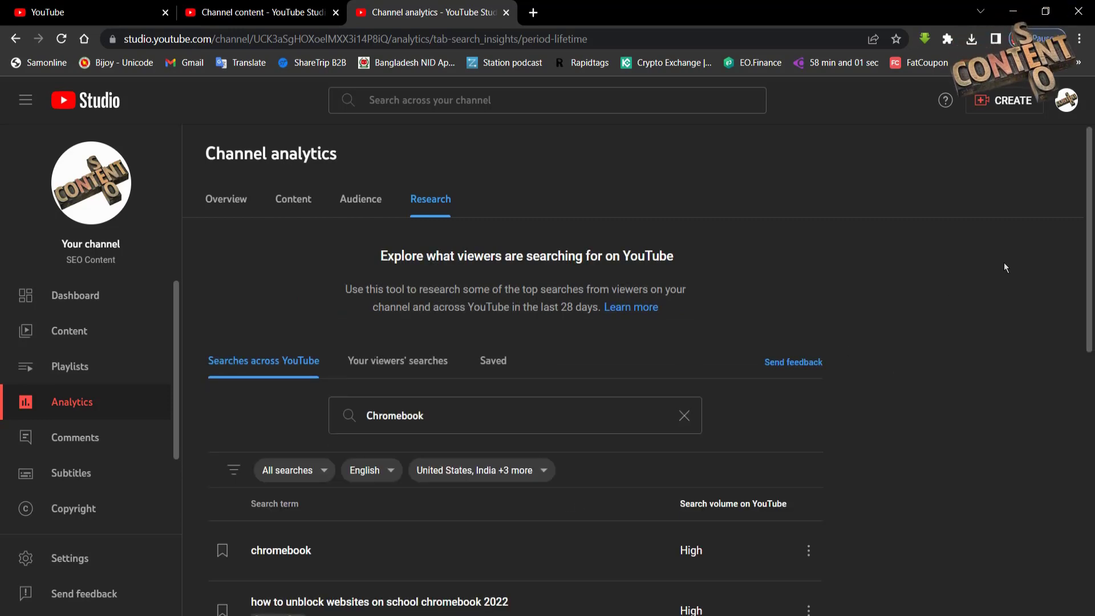
{"action": "scroll", "coordinate": [1005, 267], "scroll_direction": "down", "scroll_amount": 8}
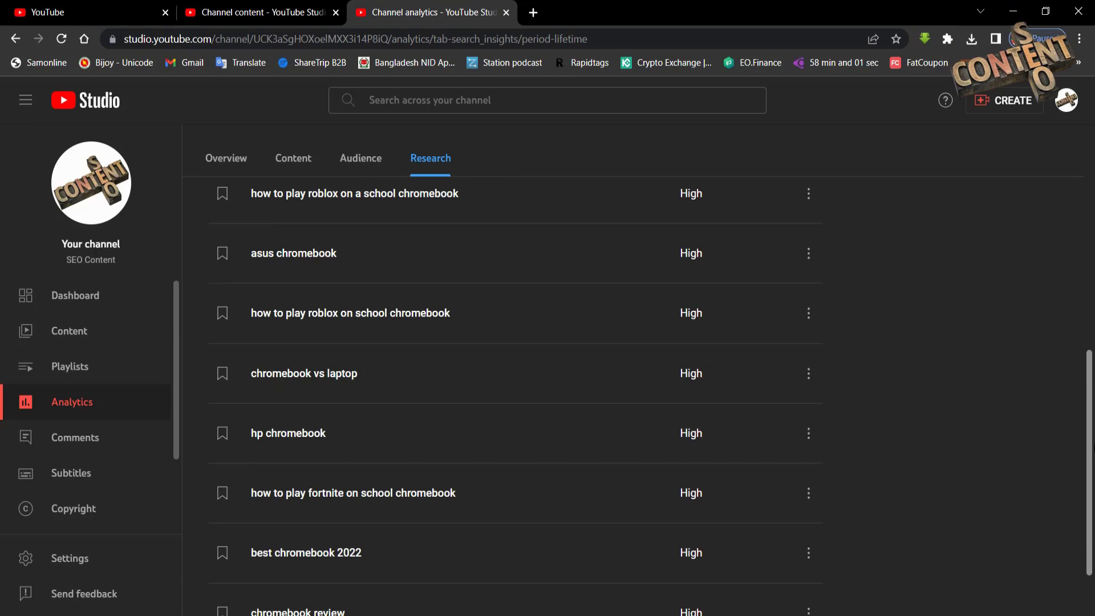
{"action": "scroll", "coordinate": [1005, 267], "scroll_direction": "up", "scroll_amount": 8}
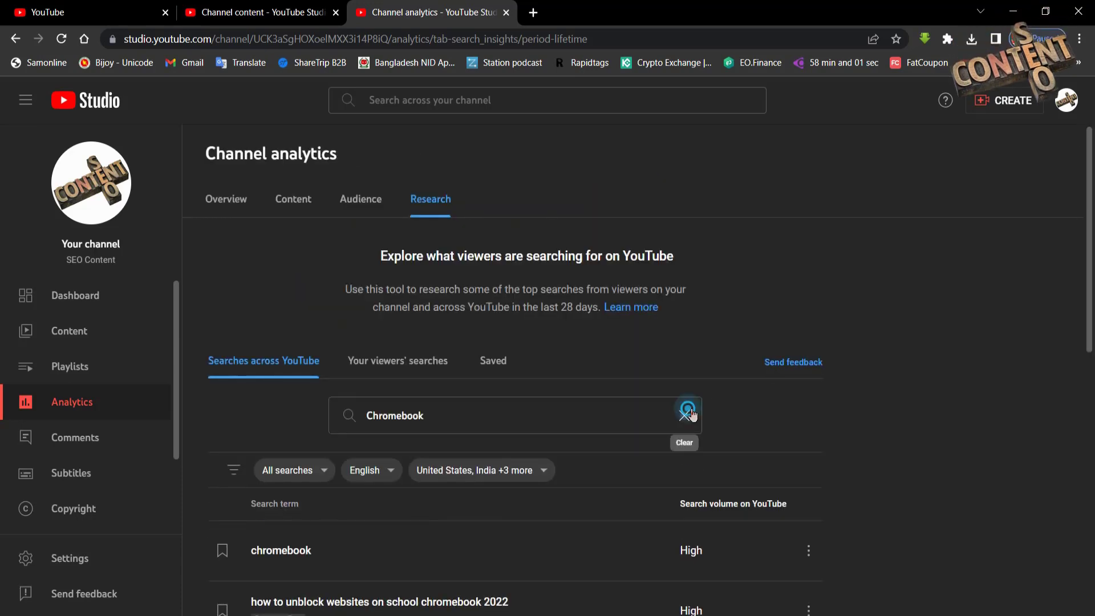
Clear the Chromebook search, research the term "hot news" and review the search volumes of the related terms.
{"action": "left_click", "coordinate": [688, 411]}
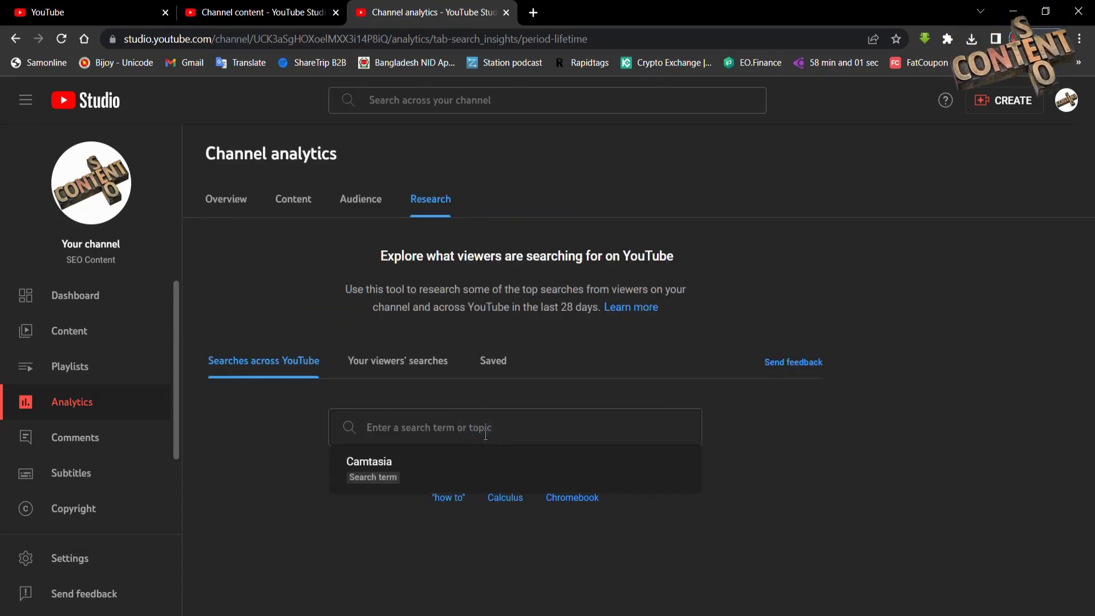
{"action": "type", "text": "hot n"}
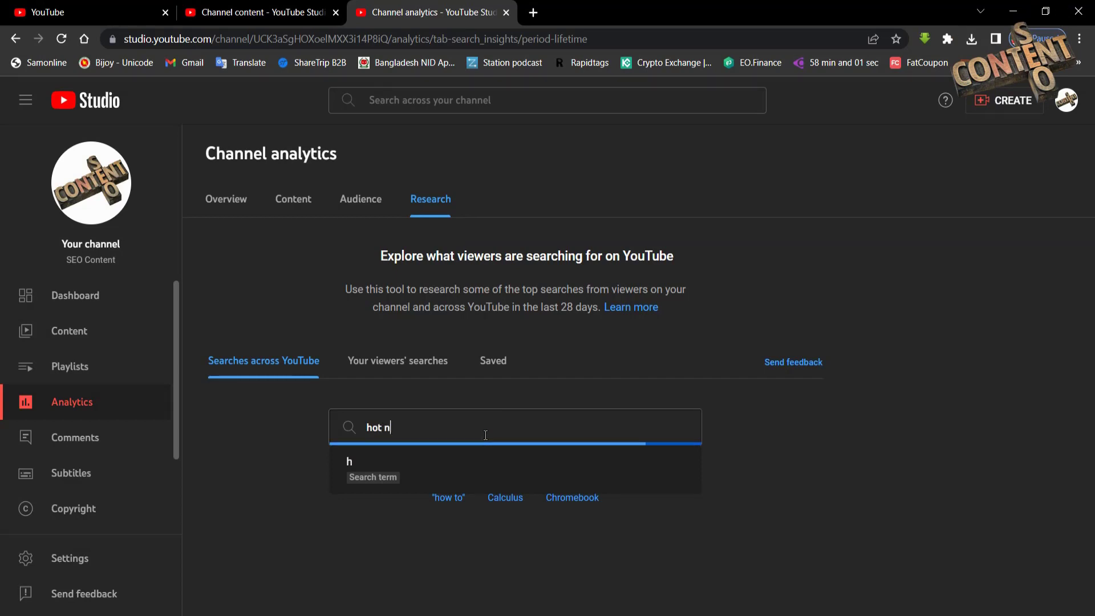
{"action": "type", "text": "ews"}
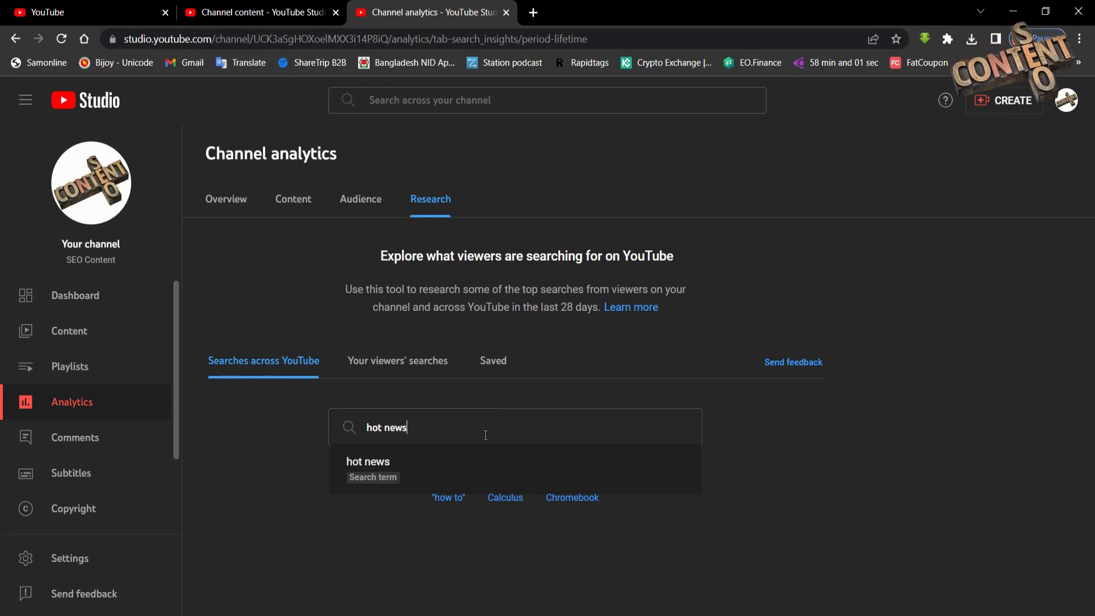
{"action": "key", "text": "Return"}
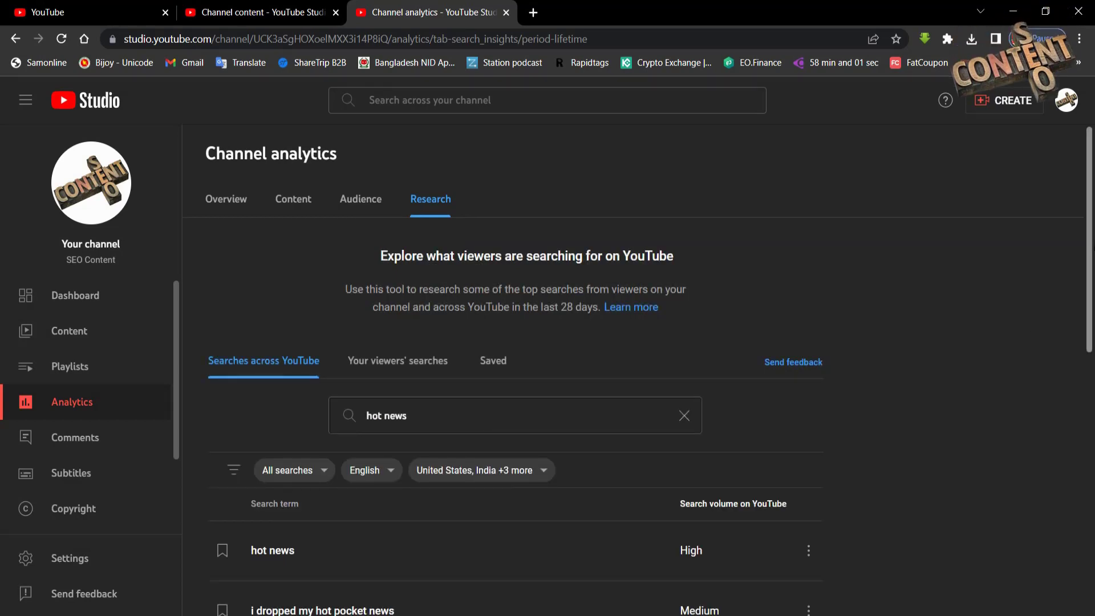
{"action": "scroll", "coordinate": [684, 416], "scroll_direction": "down", "scroll_amount": 2}
{"action": "scroll", "coordinate": [508, 322], "scroll_direction": "down", "scroll_amount": 4}
{"action": "scroll", "coordinate": [508, 323], "scroll_direction": "up", "scroll_amount": 1}
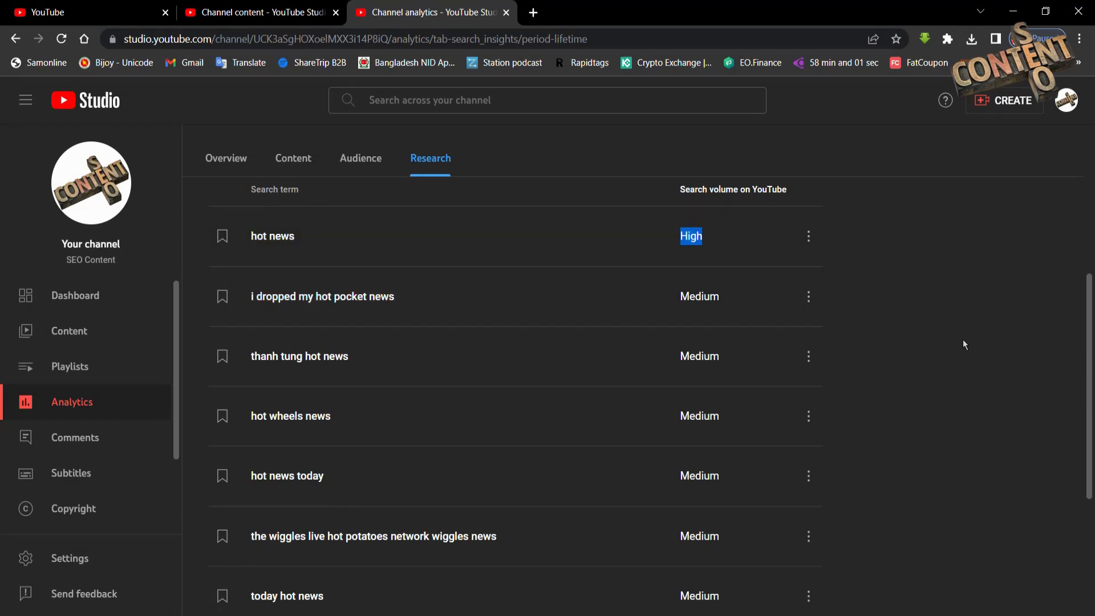
{"action": "scroll", "coordinate": [1078, 367], "scroll_direction": "up", "scroll_amount": 5}
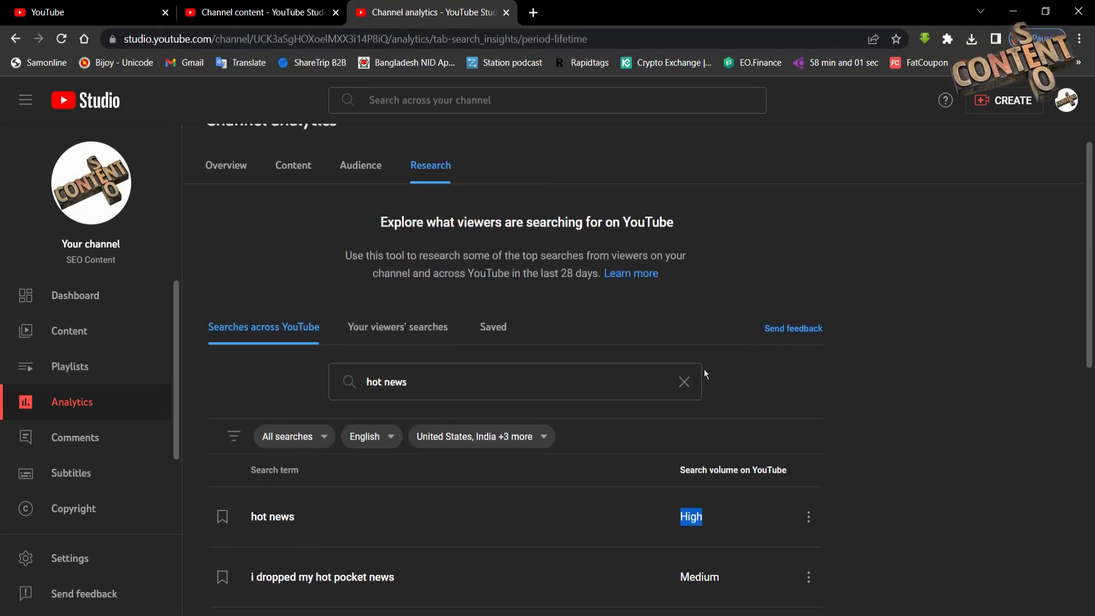
Replace the research term with "Fifa 2022", run it as a search term and review the first page of results.
{"action": "left_click", "coordinate": [684, 382]}
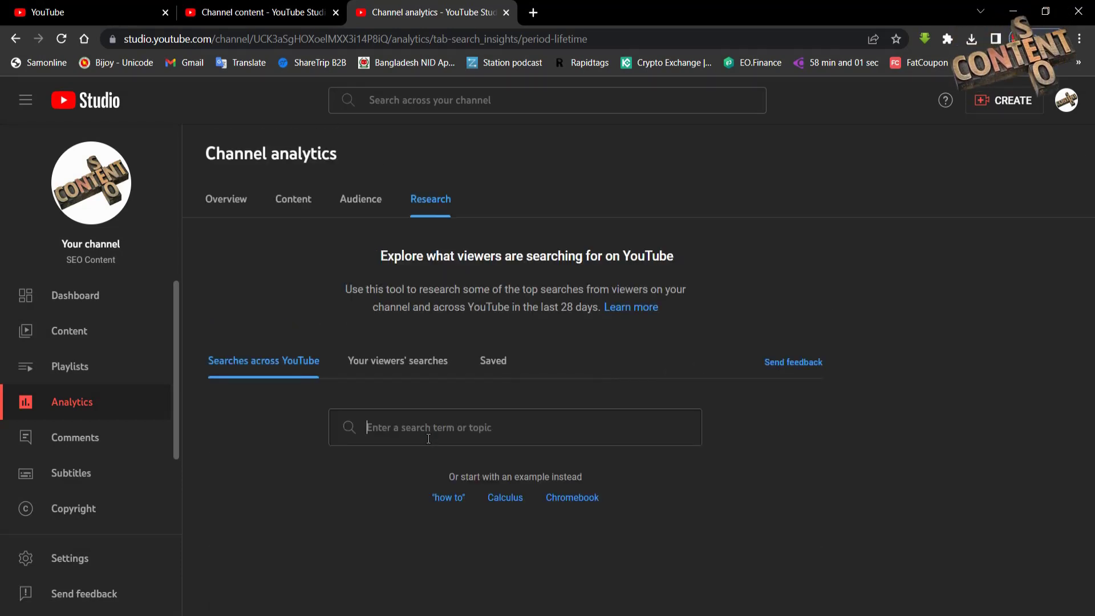
{"action": "type", "text": "F"}
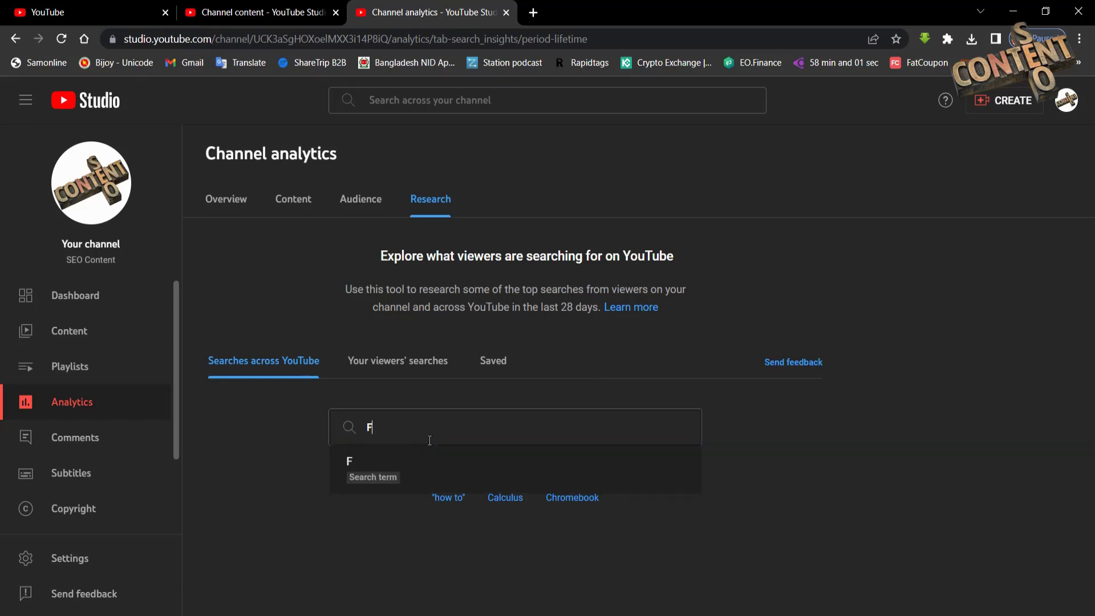
{"action": "type", "text": "ifa"}
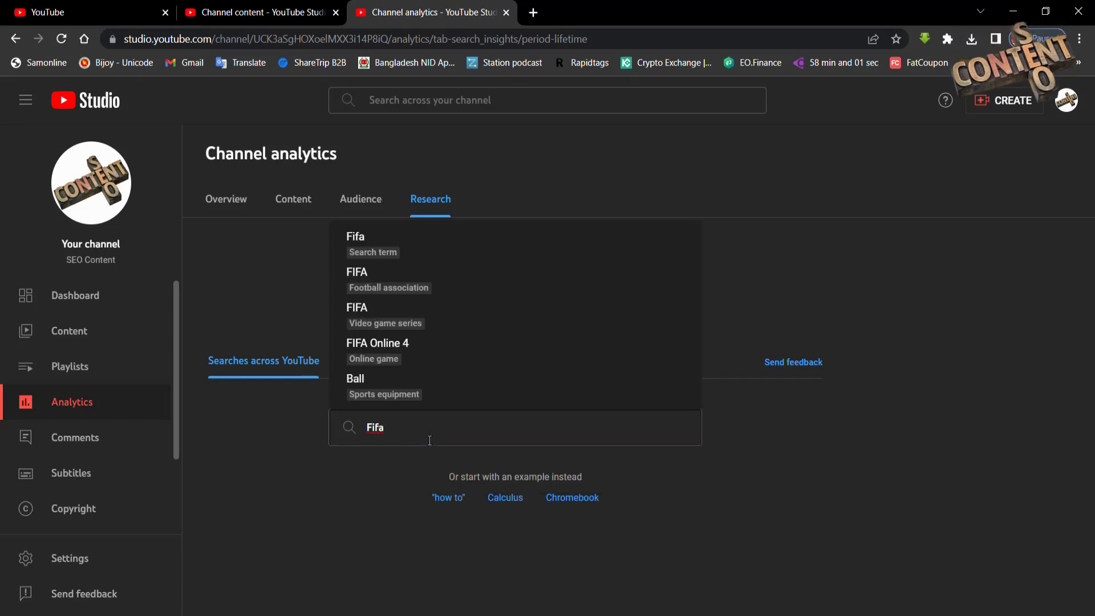
{"action": "type", "text": " 2022"}
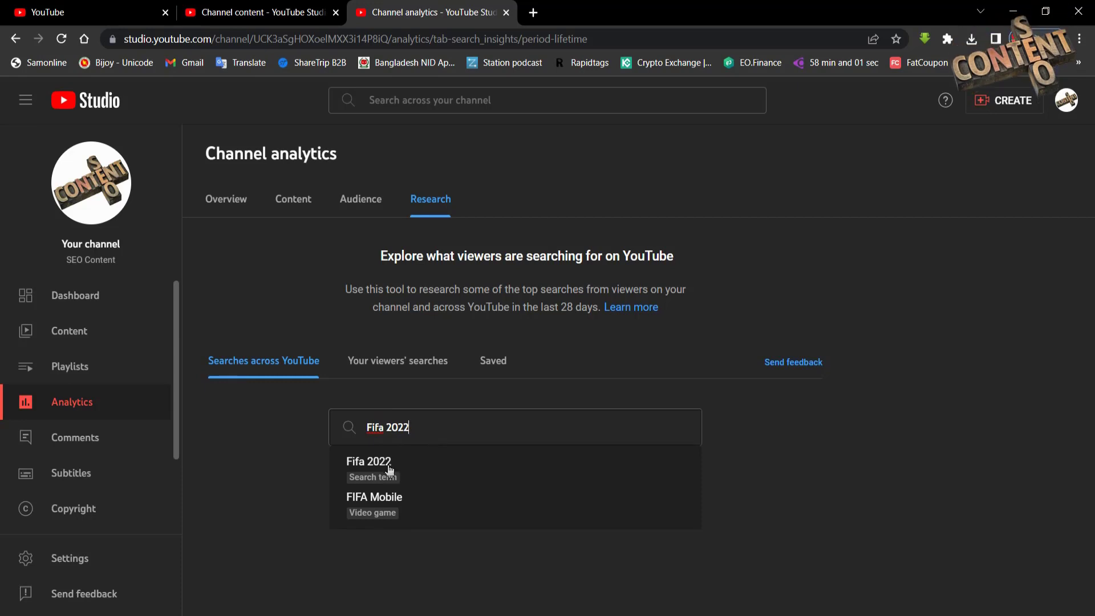
{"action": "left_click", "coordinate": [390, 468]}
{"action": "scroll", "coordinate": [515, 371], "scroll_direction": "down", "scroll_amount": 5}
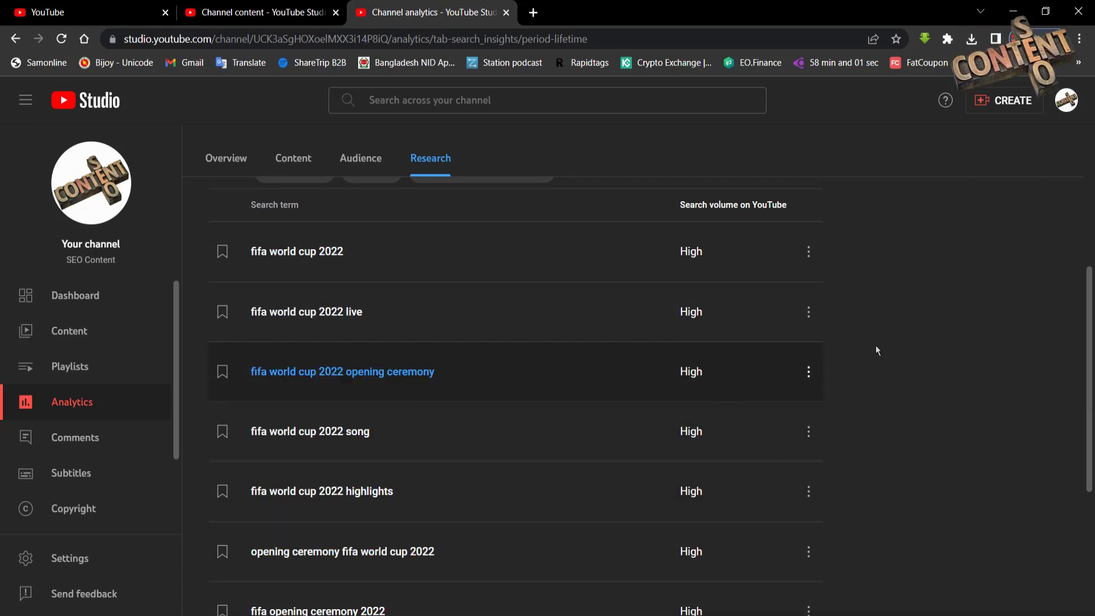
{"action": "scroll", "coordinate": [964, 514], "scroll_direction": "down", "scroll_amount": 5}
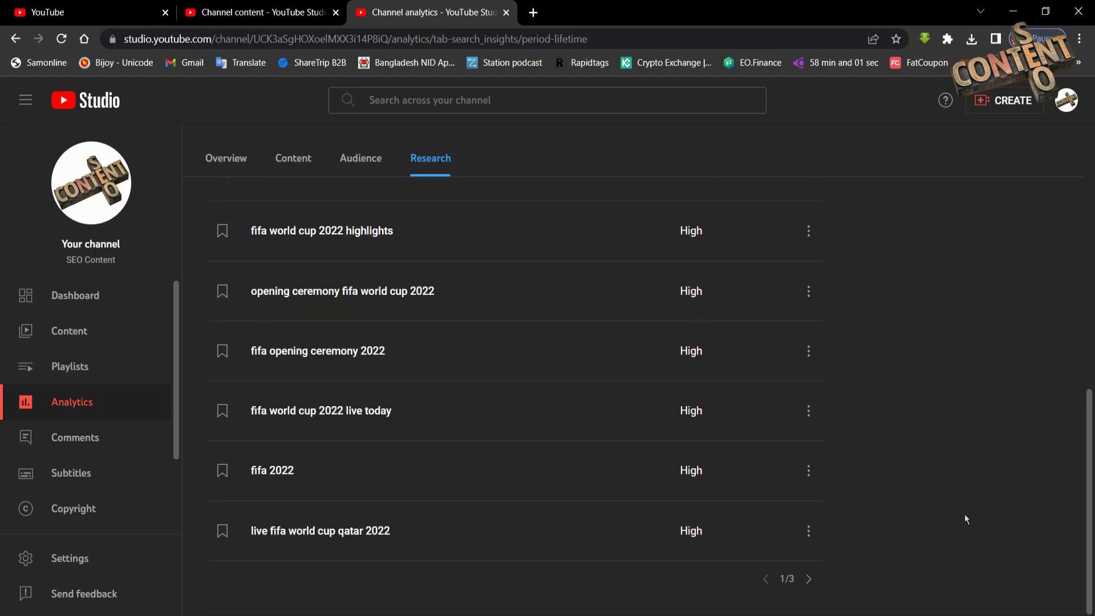
Page through the second and third result pages for "Fifa 2022" and review their search volumes.
{"action": "left_click", "coordinate": [811, 580]}
{"action": "scroll", "coordinate": [823, 573], "scroll_direction": "up", "scroll_amount": 5}
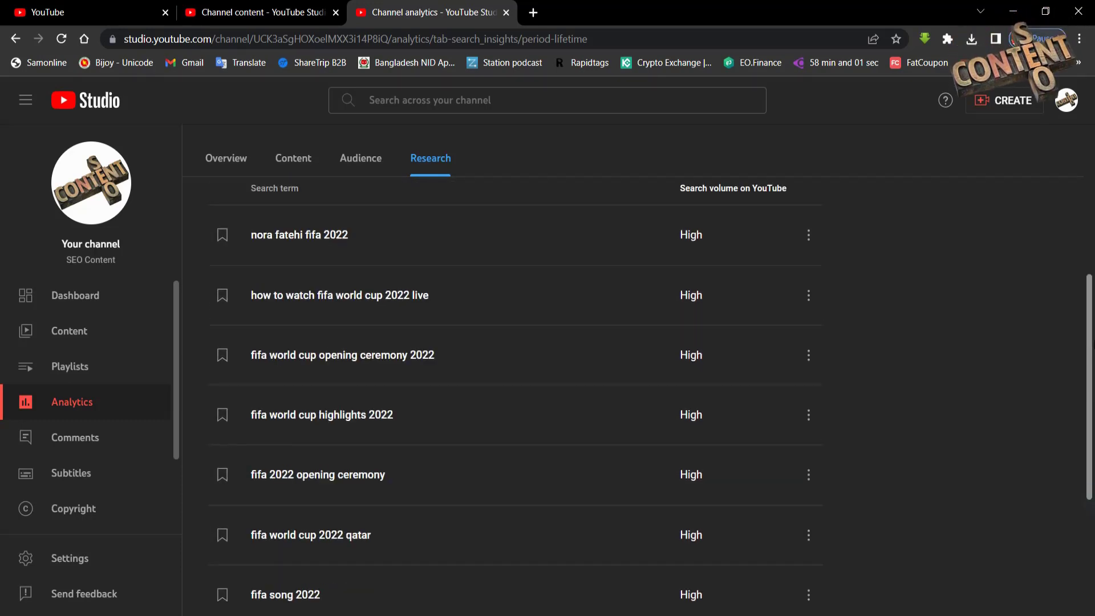
{"action": "scroll", "coordinate": [1089, 465], "scroll_direction": "down", "scroll_amount": 5}
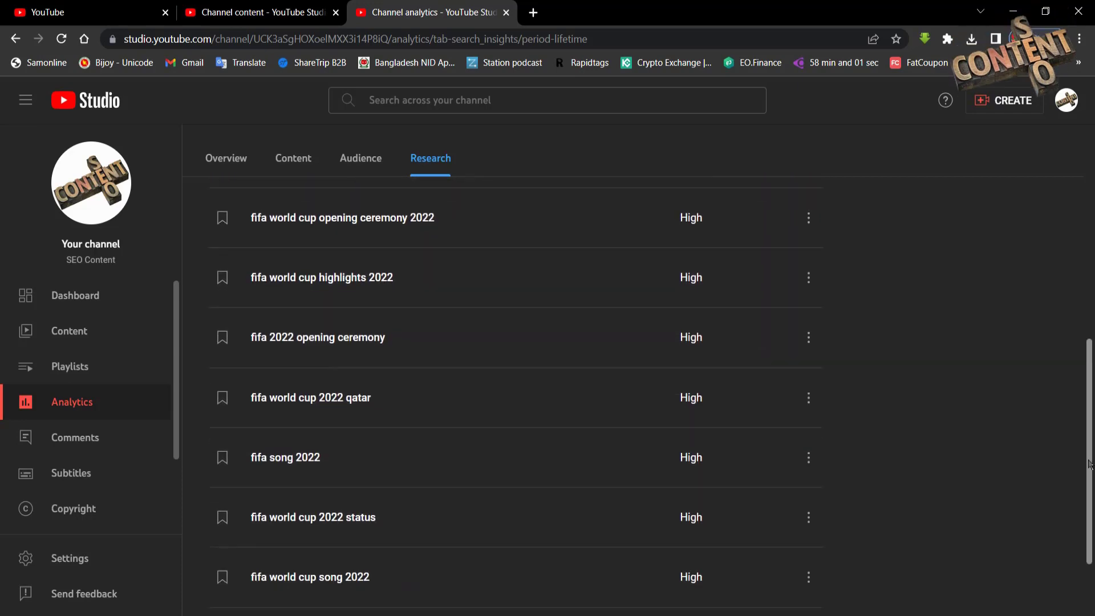
{"action": "scroll", "coordinate": [1089, 465], "scroll_direction": "down", "scroll_amount": 2}
{"action": "left_click", "coordinate": [811, 579]}
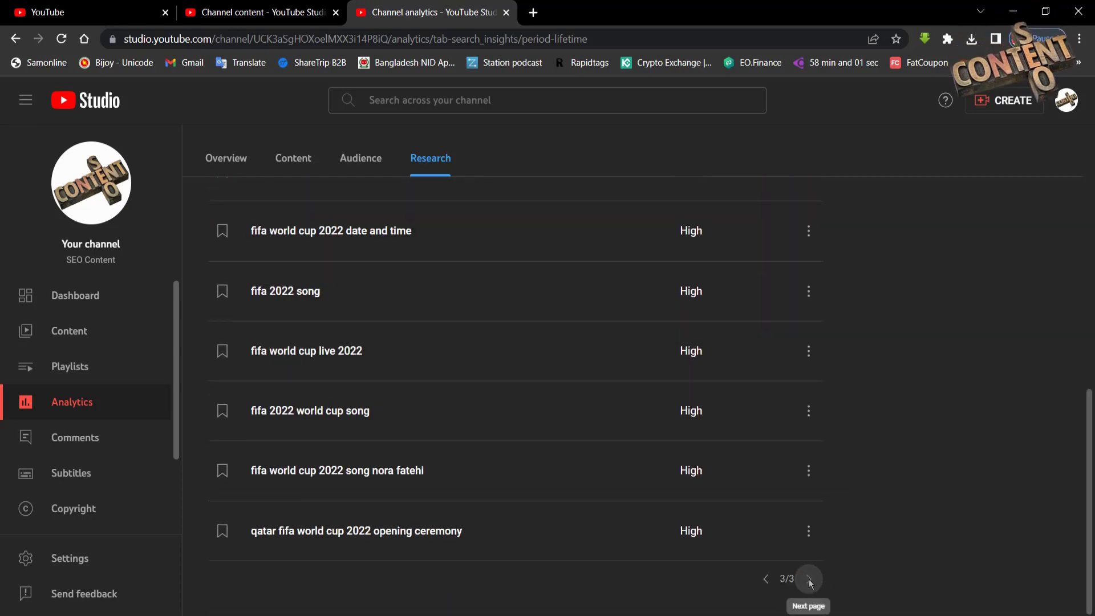
{"action": "scroll", "coordinate": [1088, 565], "scroll_direction": "down", "scroll_amount": 7}
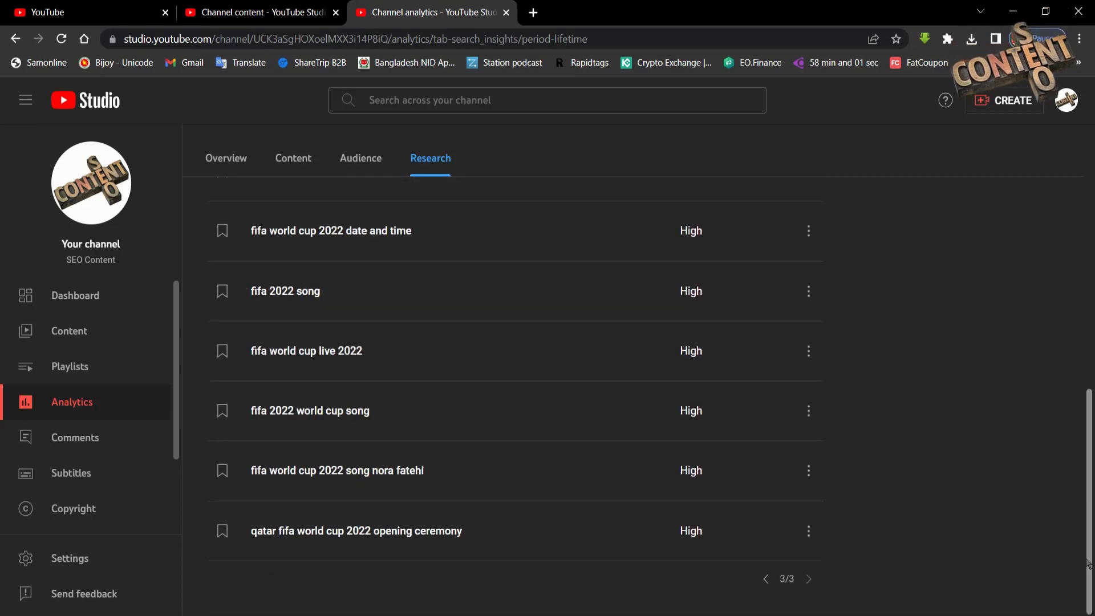
{"action": "scroll", "coordinate": [1065, 355], "scroll_direction": "up", "scroll_amount": 8}
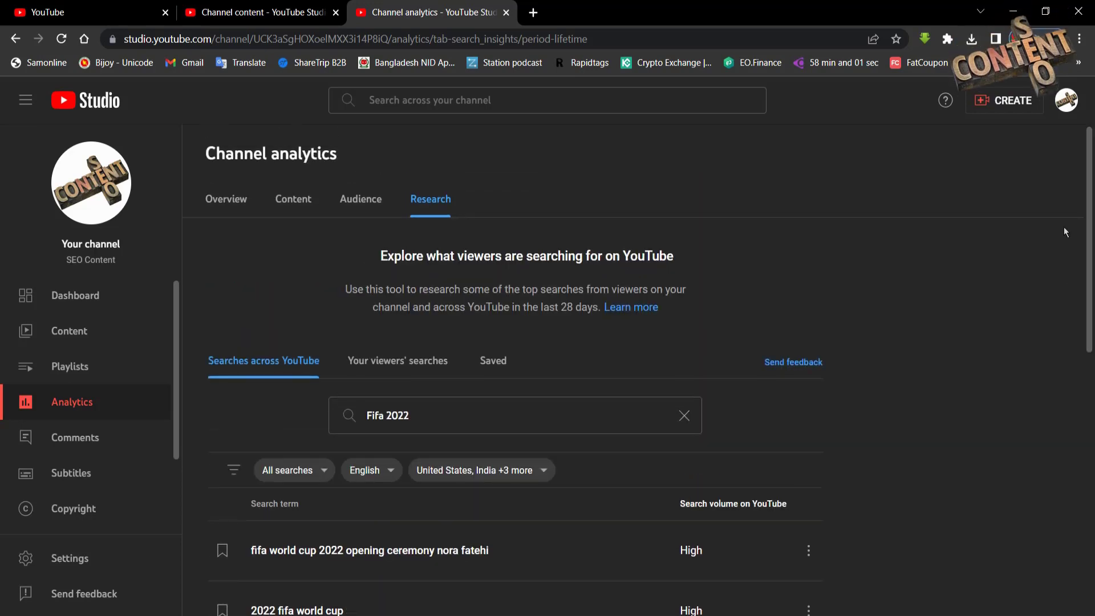
Clear the "Fifa 2022" research search and open the channel dashboard.
{"action": "left_click", "coordinate": [685, 417]}
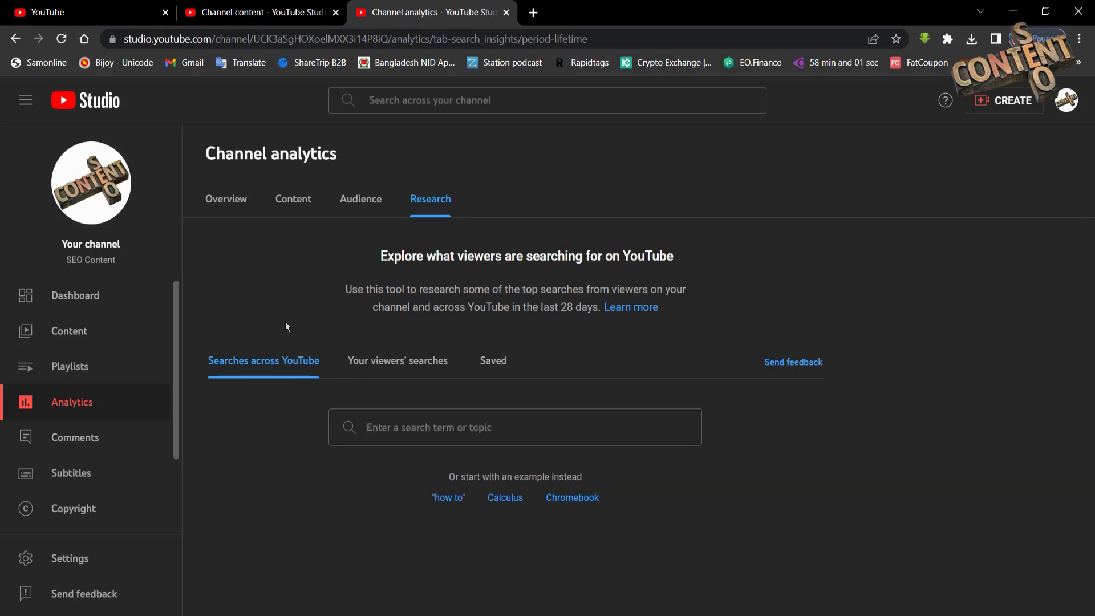
{"action": "left_click", "coordinate": [83, 303]}
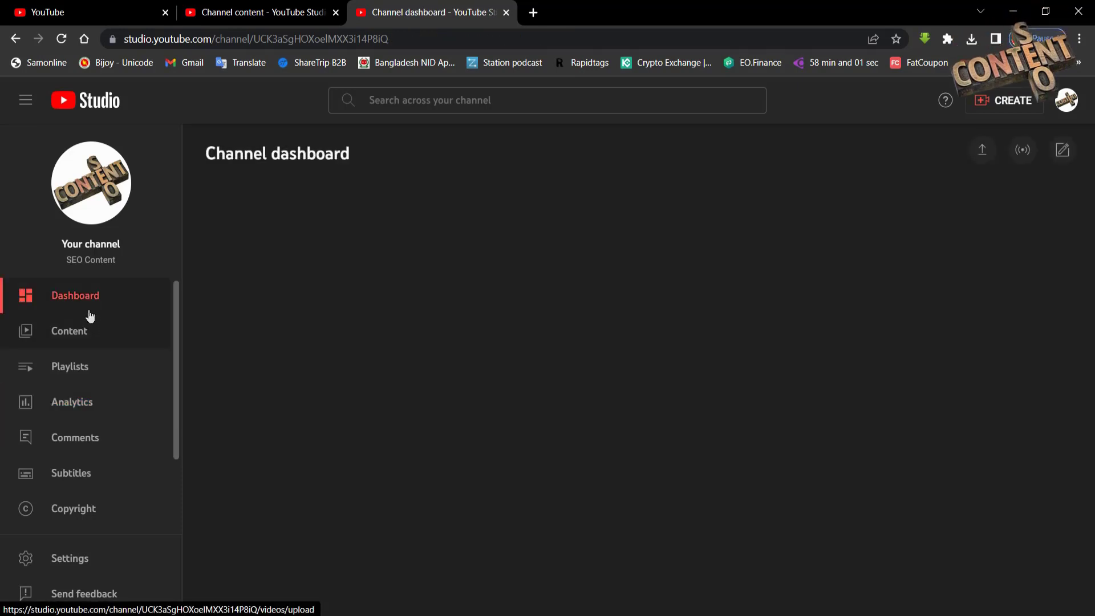